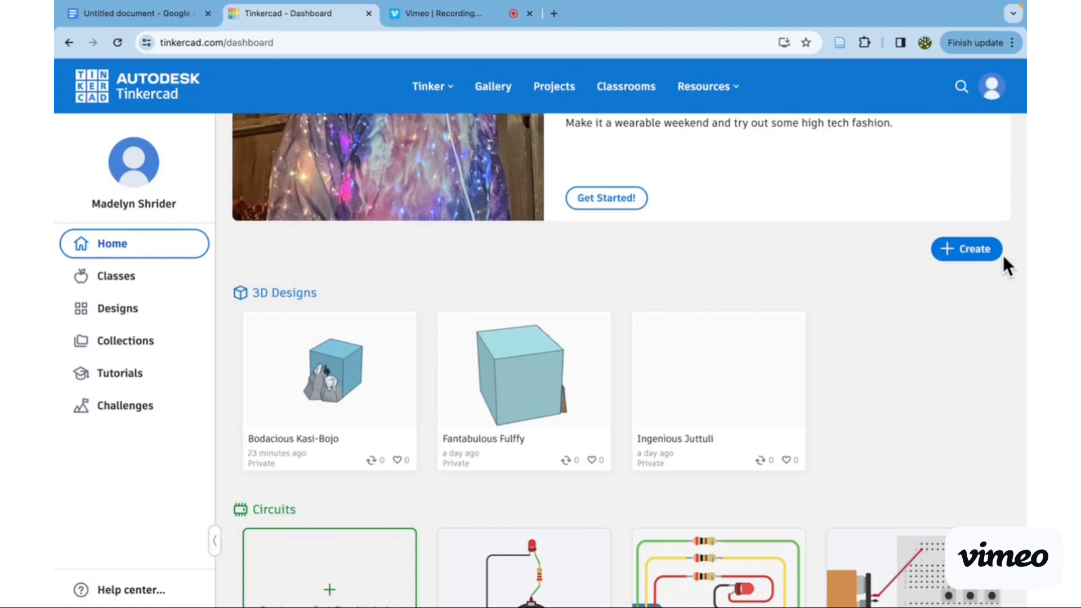
- Look through the creation options and the dashboard's Tutorials, Collections, Designs and Classes pages
left_click(985, 260)
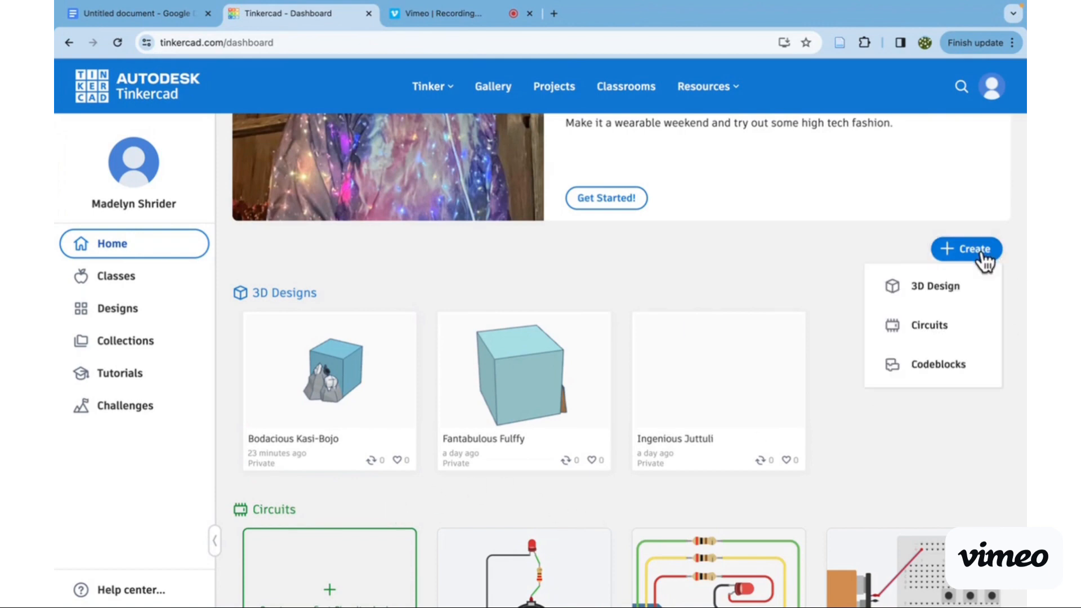
left_click(982, 253)
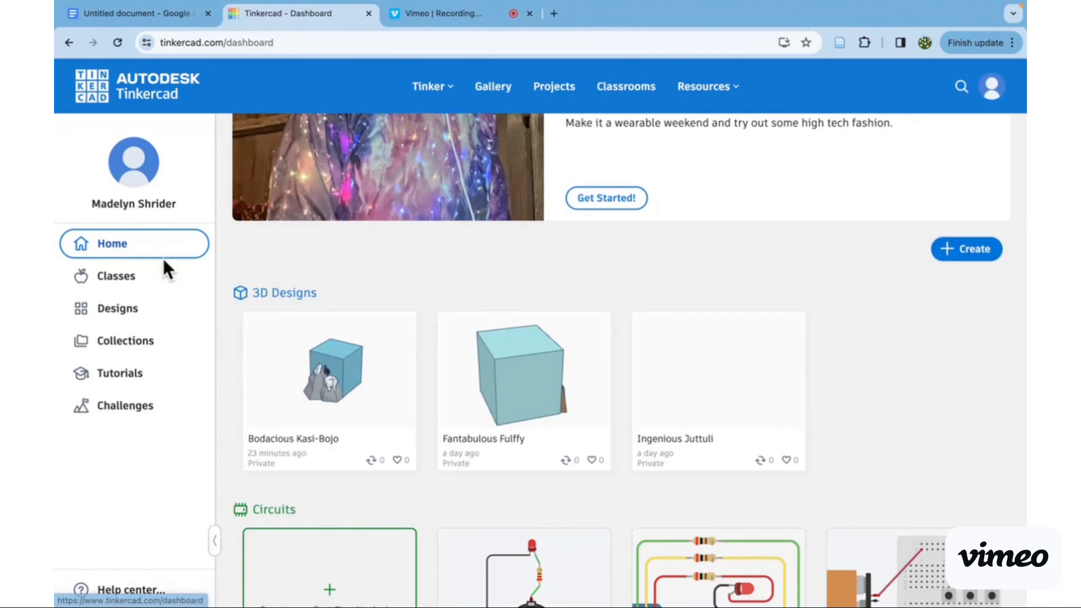
left_click(147, 376)
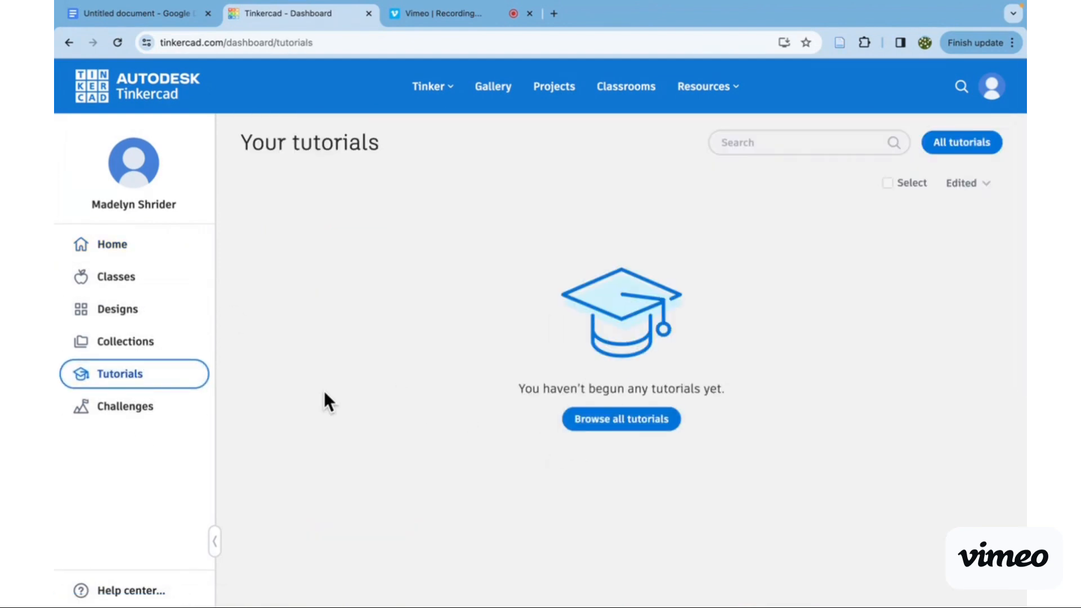
left_click(123, 354)
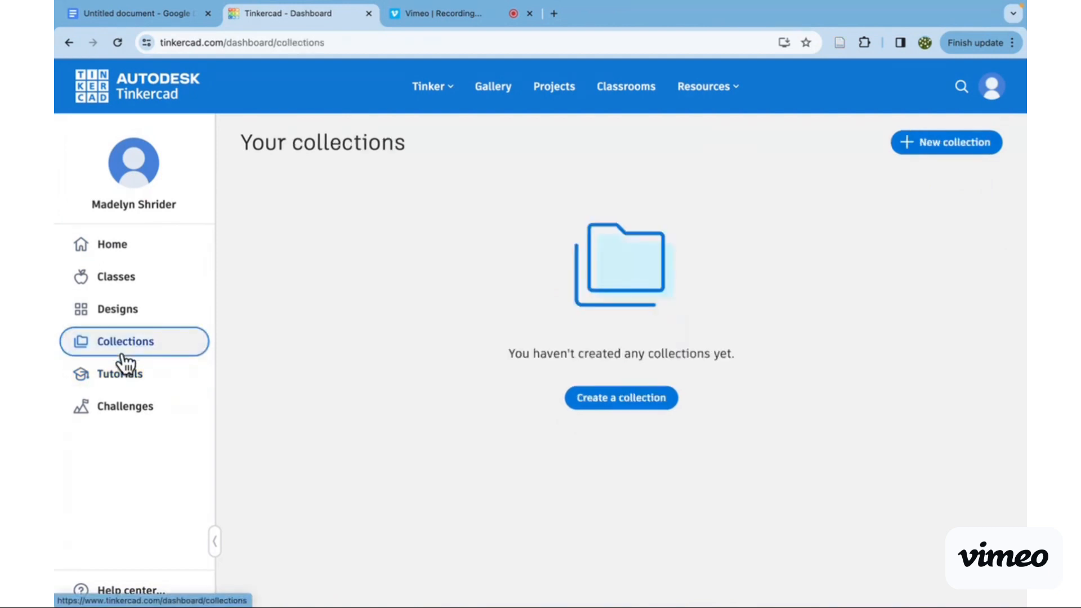
left_click(135, 307)
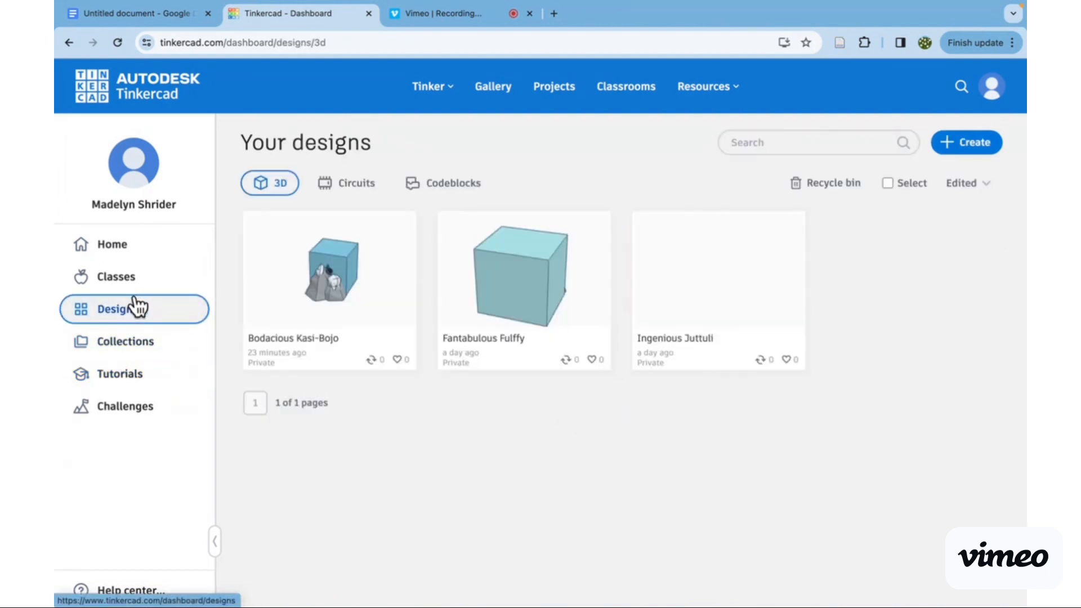
left_click(153, 256)
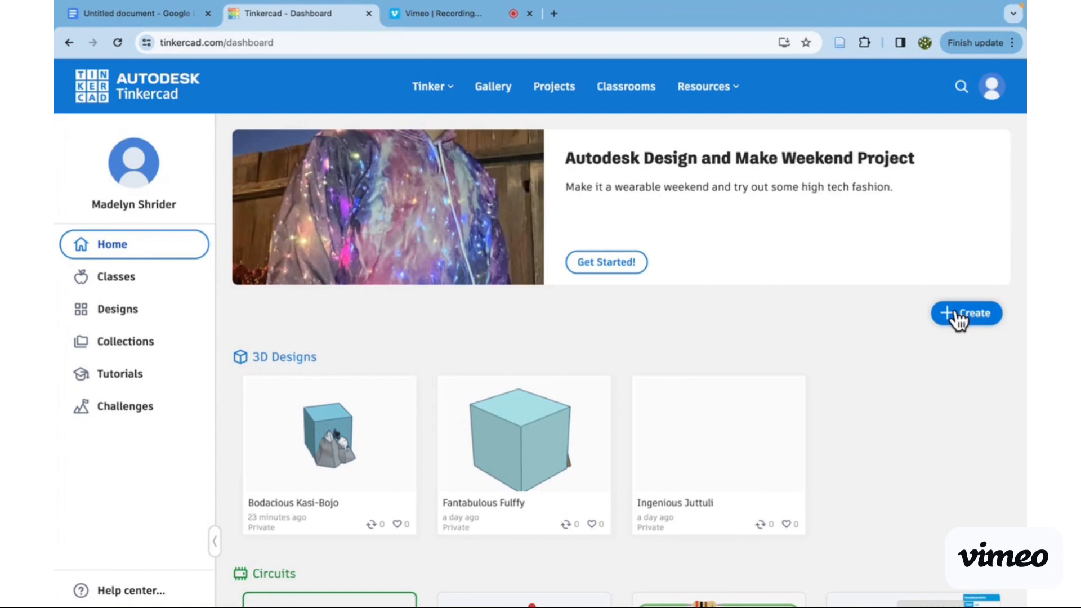
left_click(93, 309)
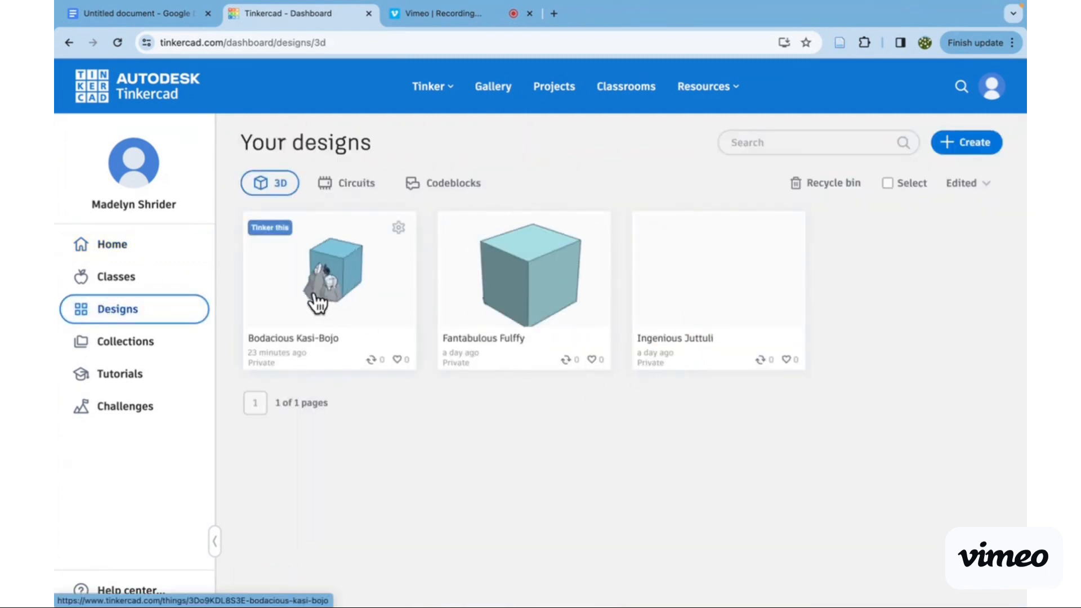
left_click(128, 279)
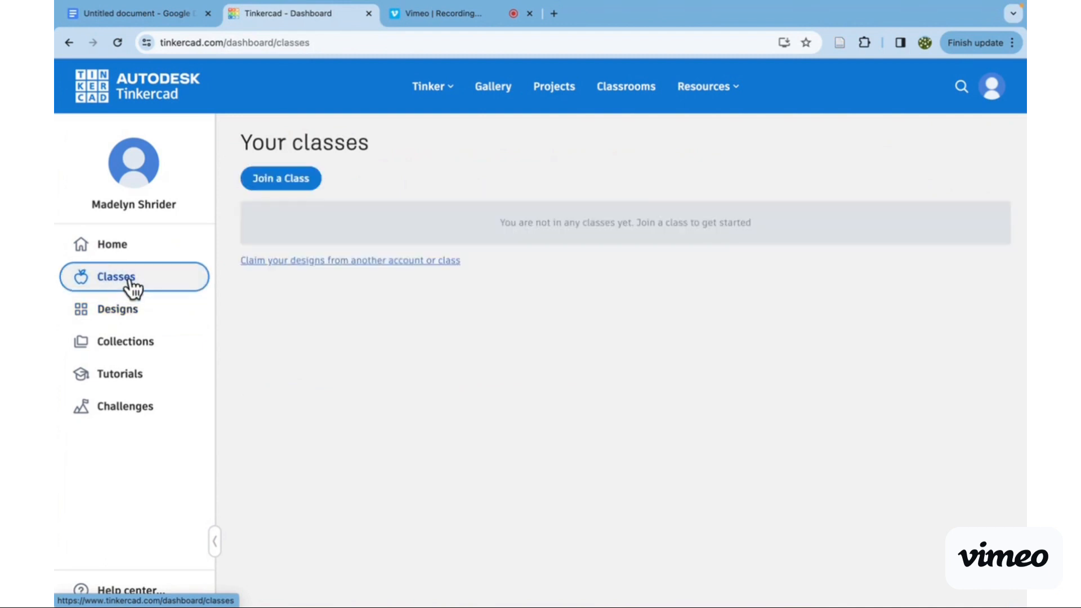
- Return to the dashboard home page and create a new 3D design
left_click(161, 247)
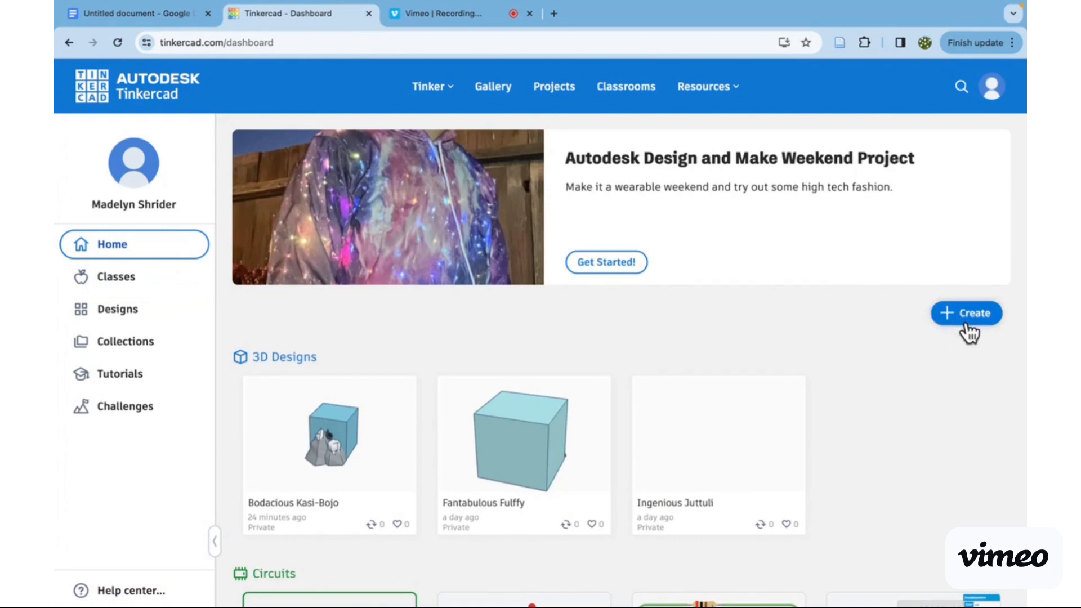
left_click(955, 318)
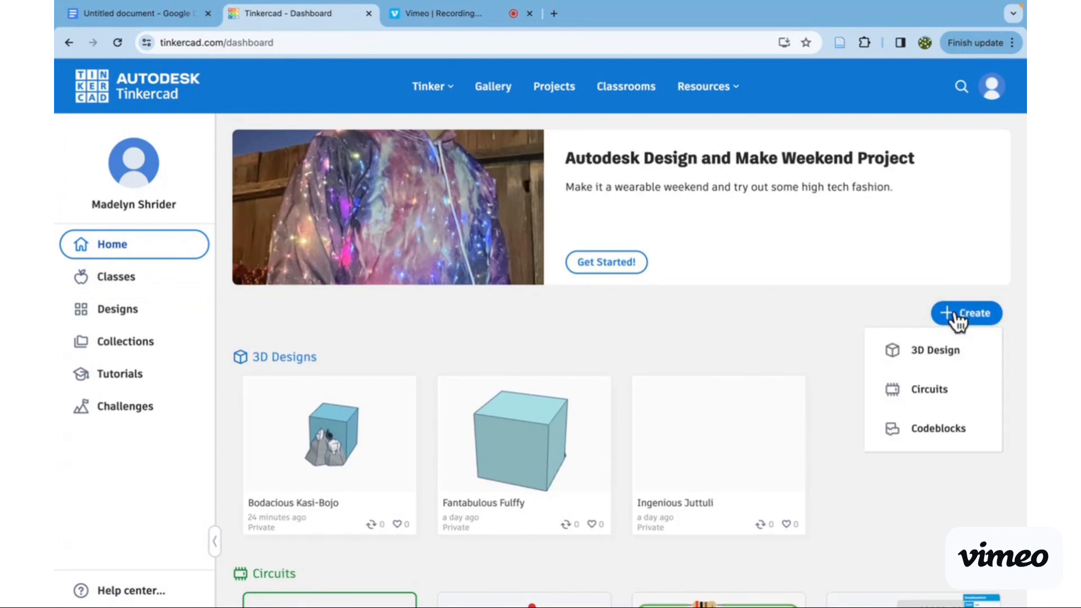
left_click(926, 355)
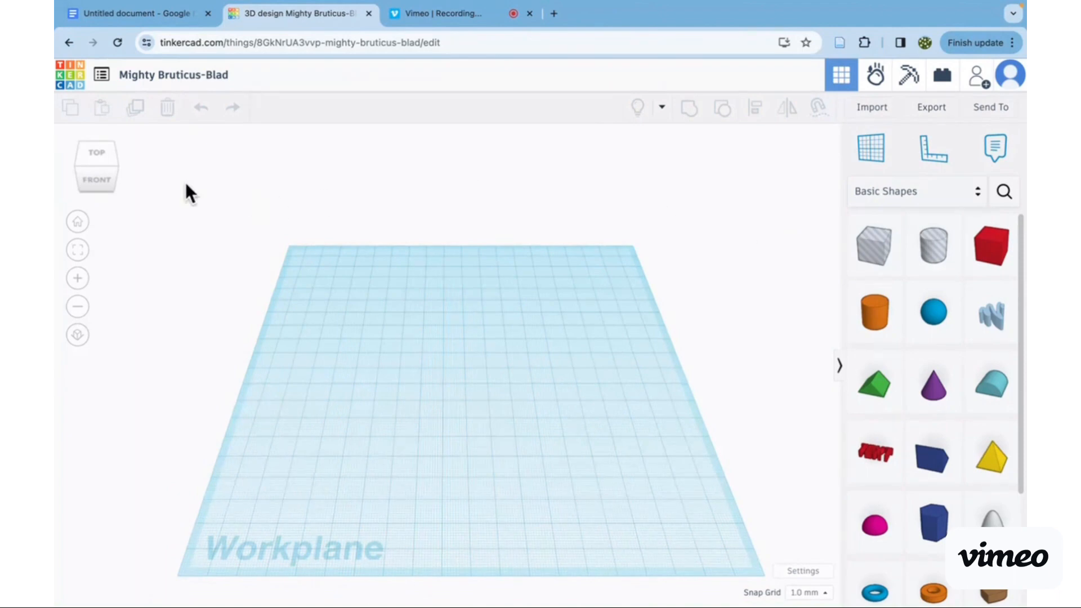
- Inspect the empty workplane from below, the back and the sides, ending with the top view
left_click(96, 180)
left_click(97, 191)
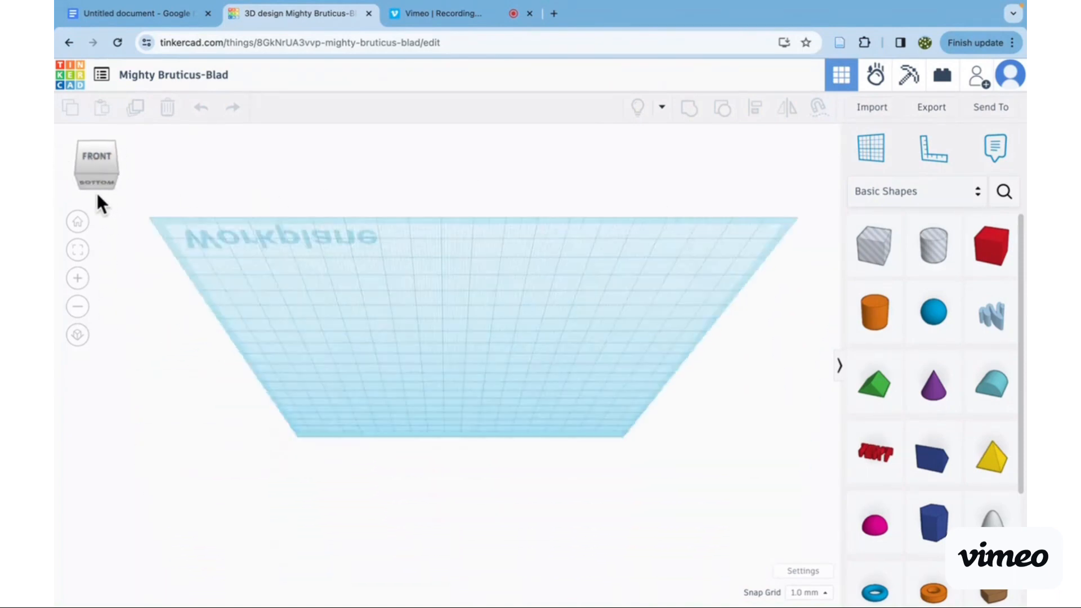
left_click(98, 189)
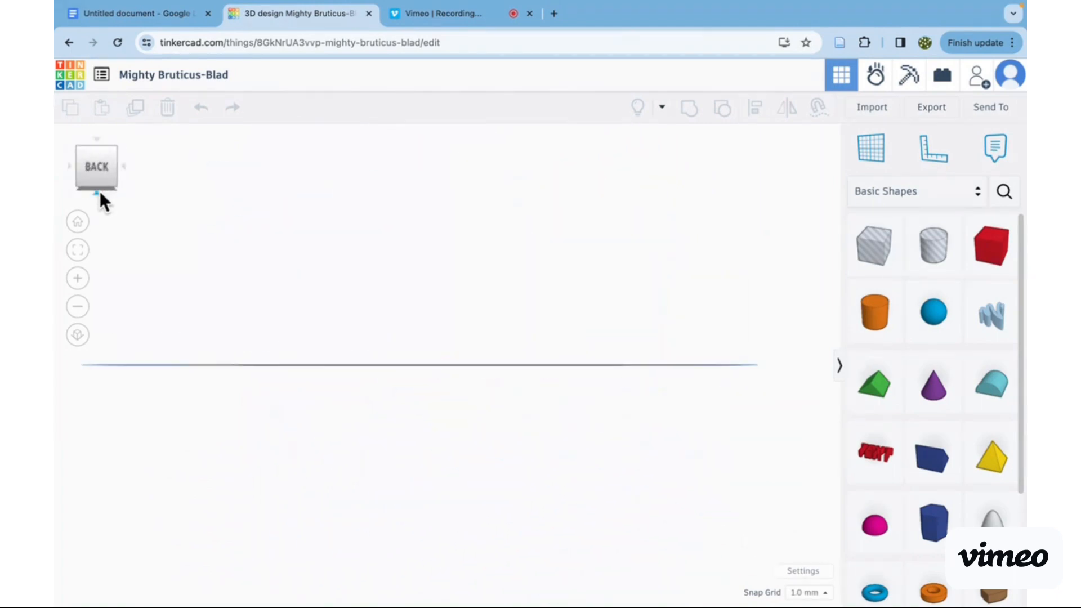
left_click(122, 166)
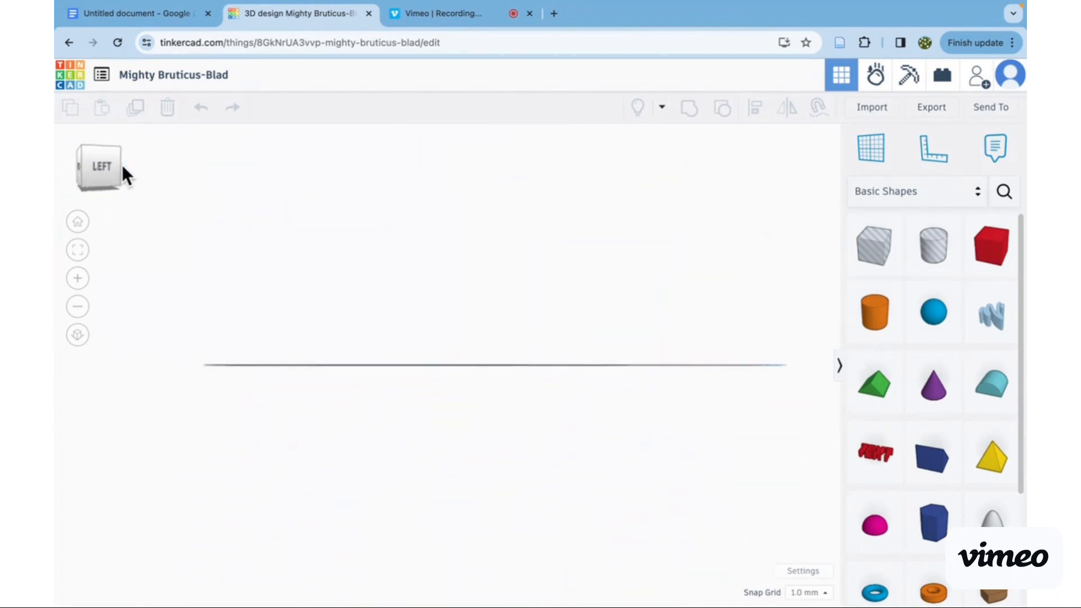
left_click(124, 167)
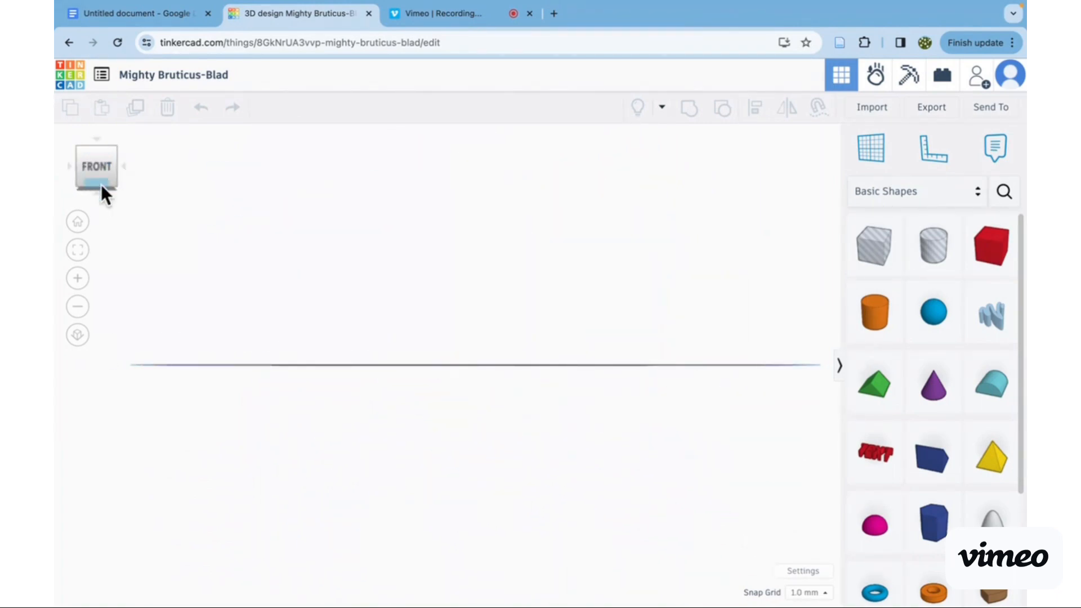
left_click(97, 144)
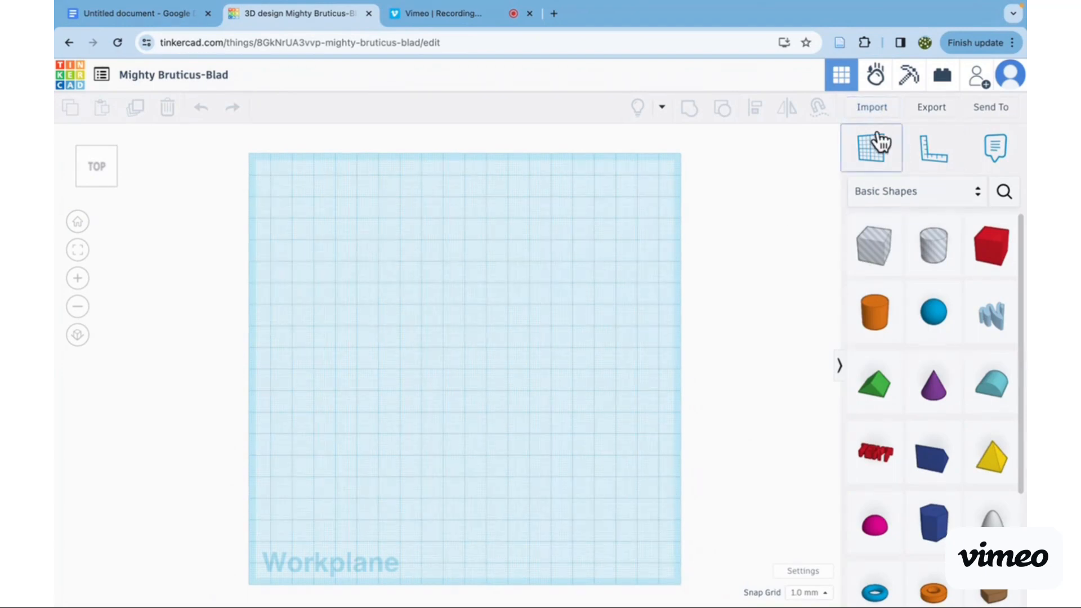
- Collapse and restore the shapes area, and look through the Basic Shapes collection
left_click(839, 366)
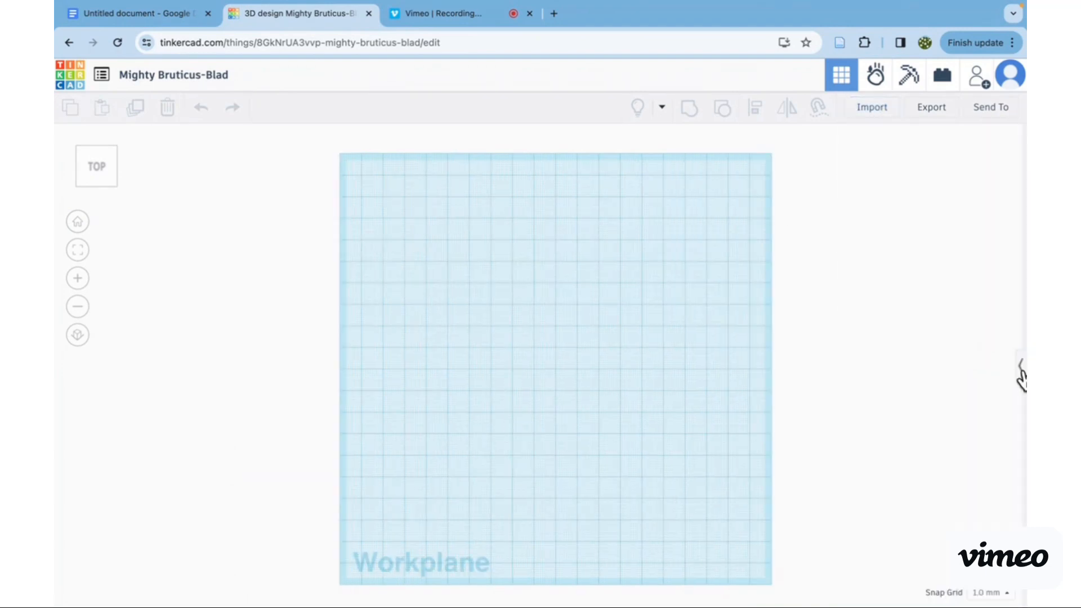
left_click(1020, 371)
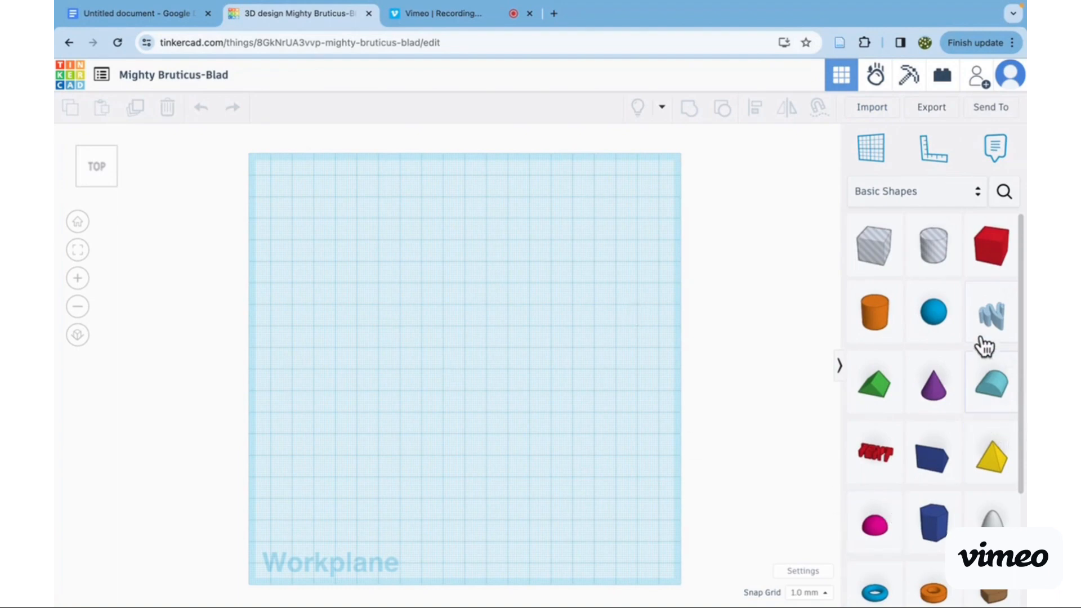
scroll(920, 483, "down", 1)
scroll(922, 485, "down", 2)
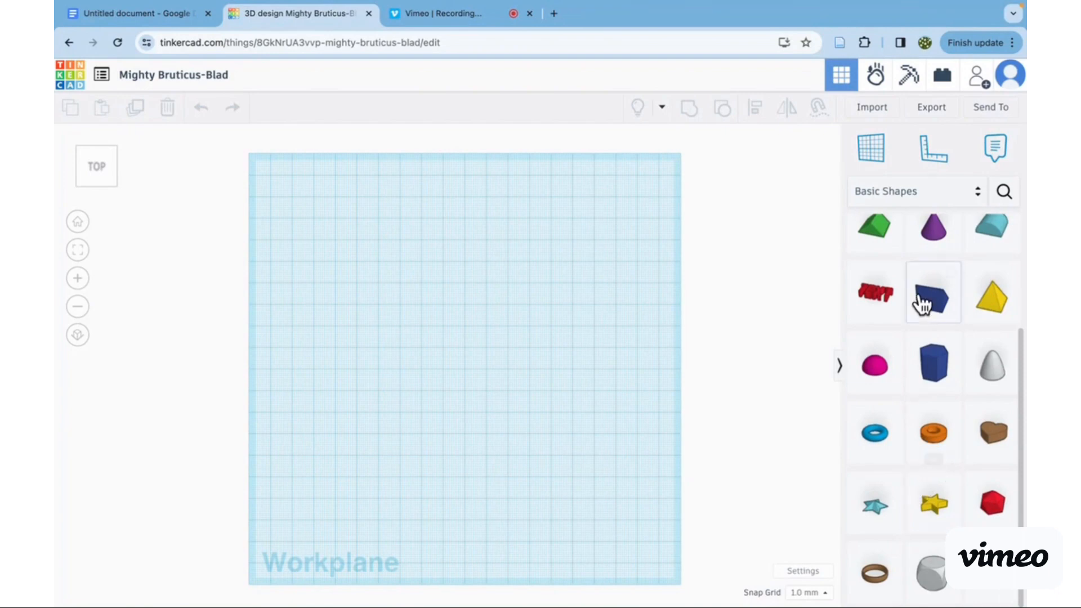
left_click(662, 109)
scroll(951, 400, "up", 5)
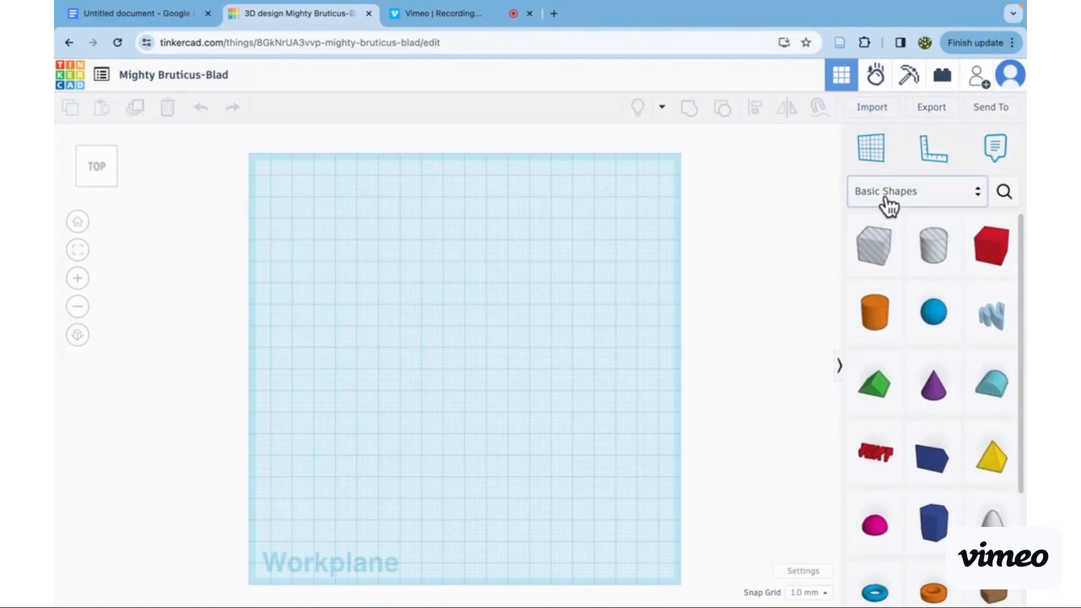
- Browse the Everyday Objects shape collection, examining its Recyclables and Wood stock groups
left_click(930, 193)
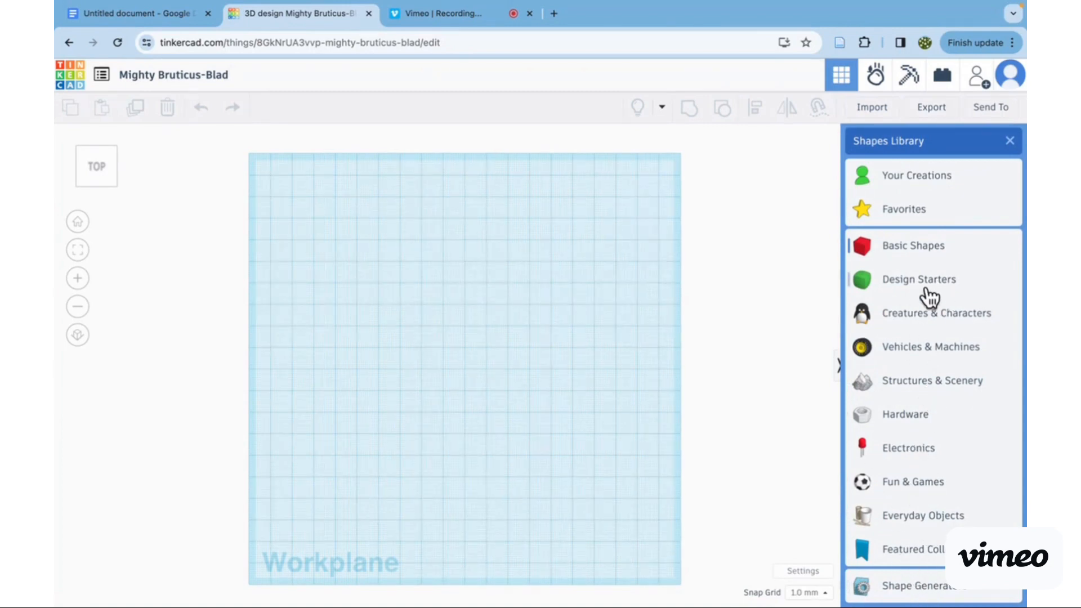
left_click(916, 514)
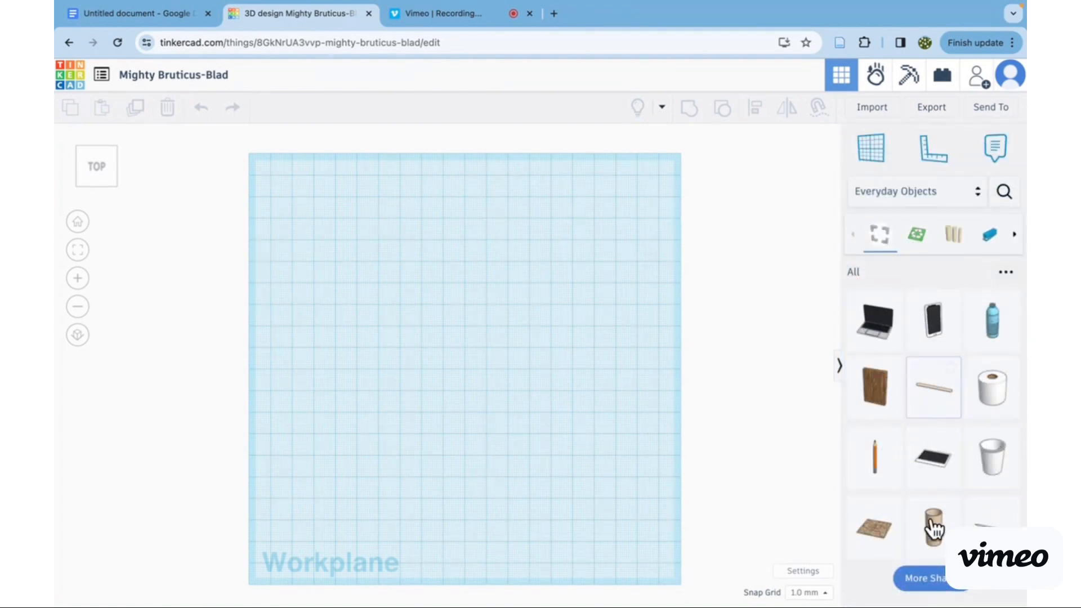
left_click(917, 239)
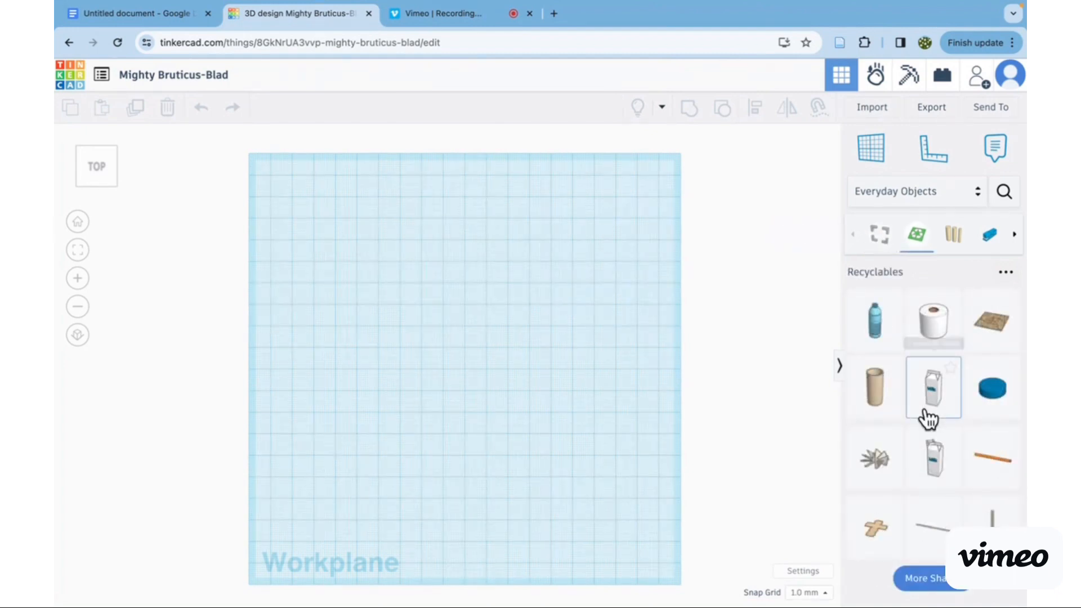
left_click(954, 246)
left_click(914, 239)
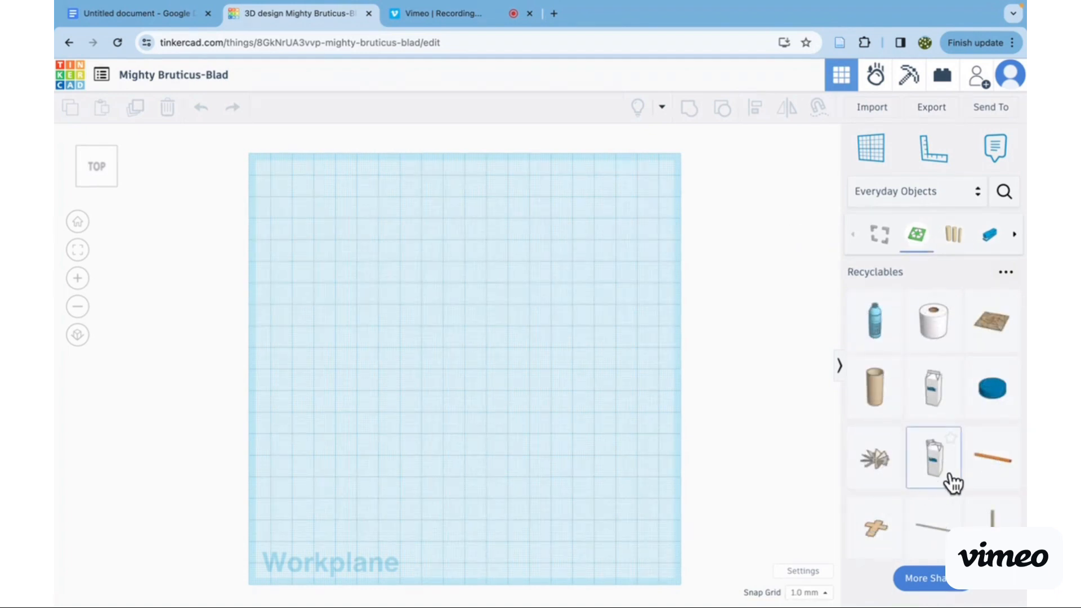
- Browse the Electronics shape collection and examine its Motion components
left_click(890, 191)
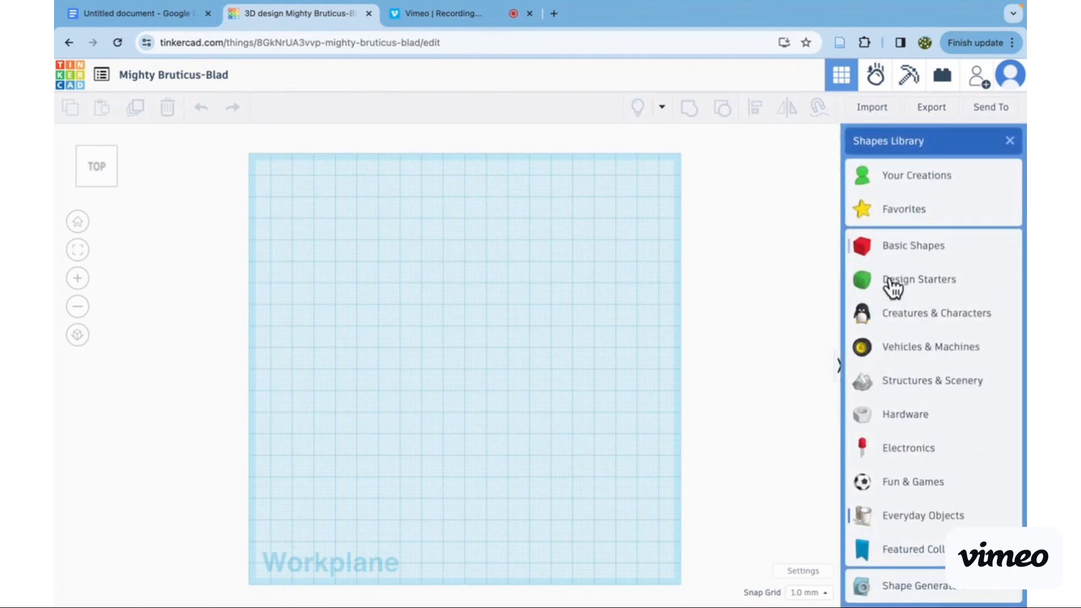
left_click(905, 451)
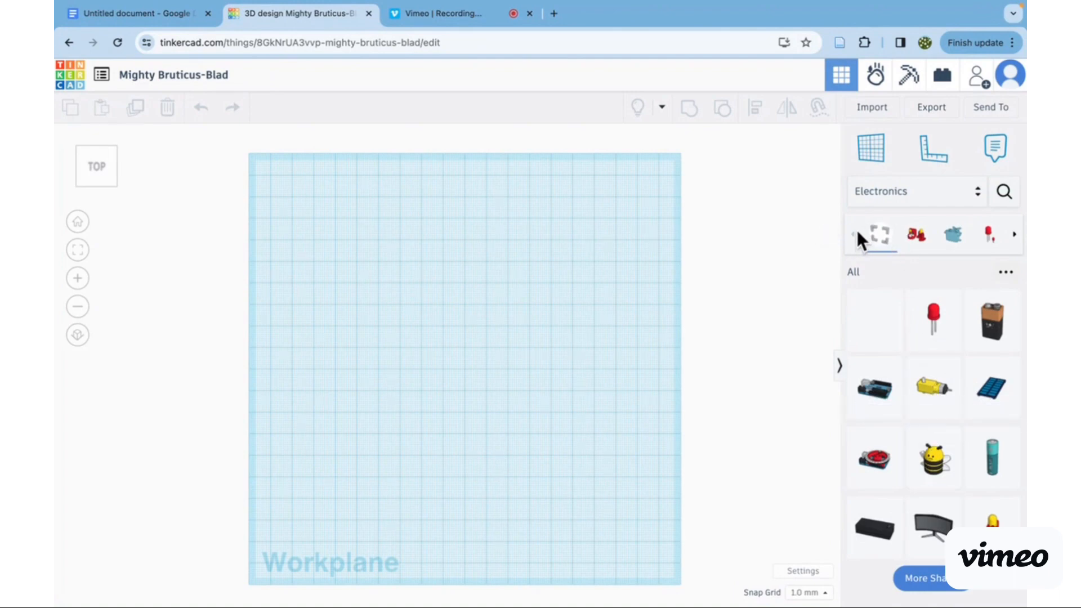
left_click(953, 239)
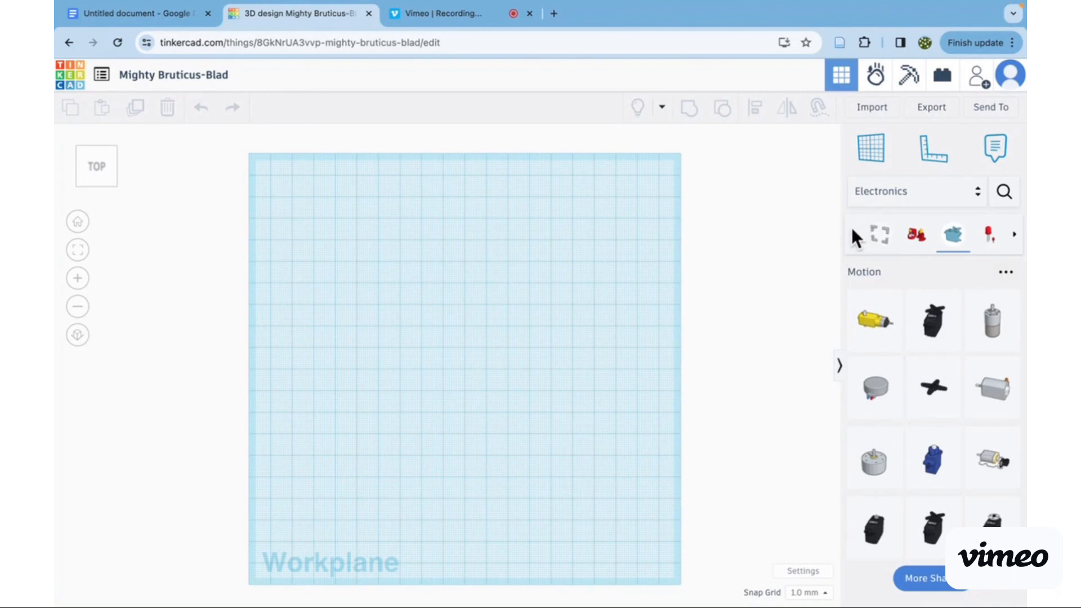
- Browse the Shape Generators collection, comparing its Featured and All sets
left_click(904, 197)
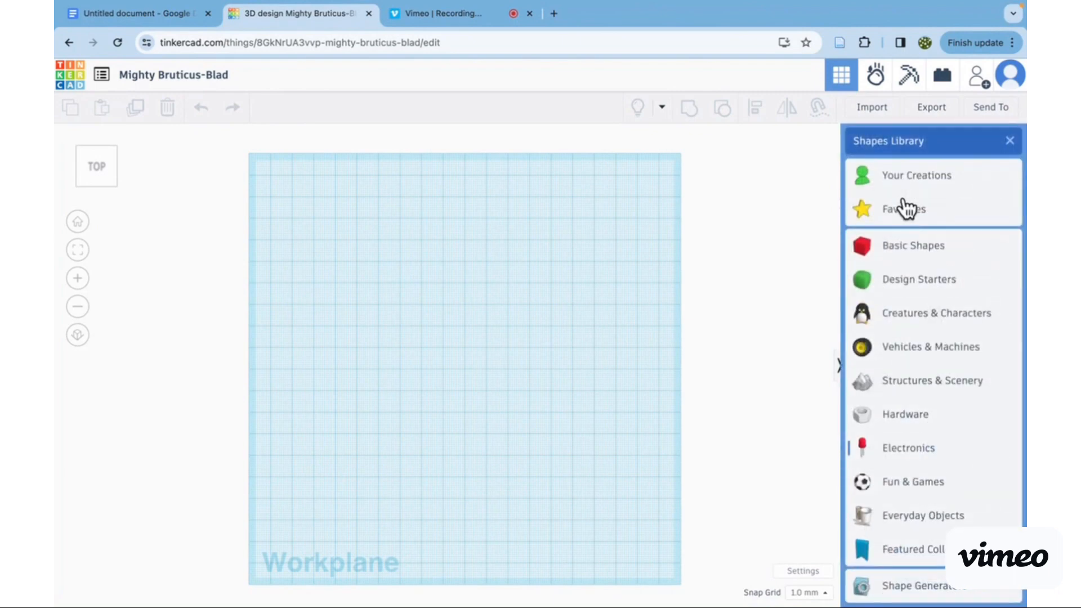
left_click(915, 586)
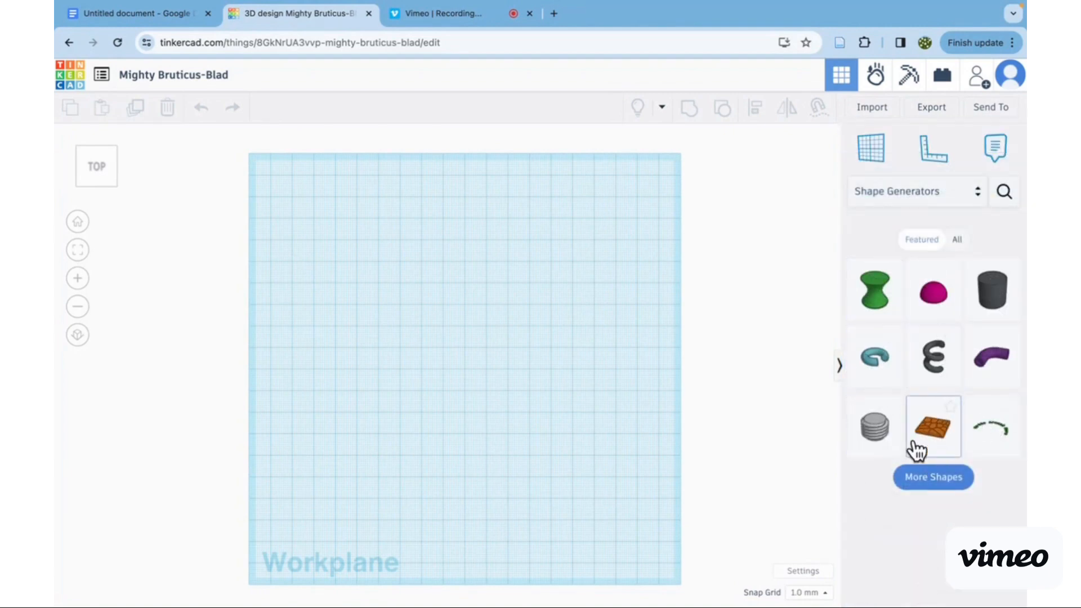
left_click(956, 240)
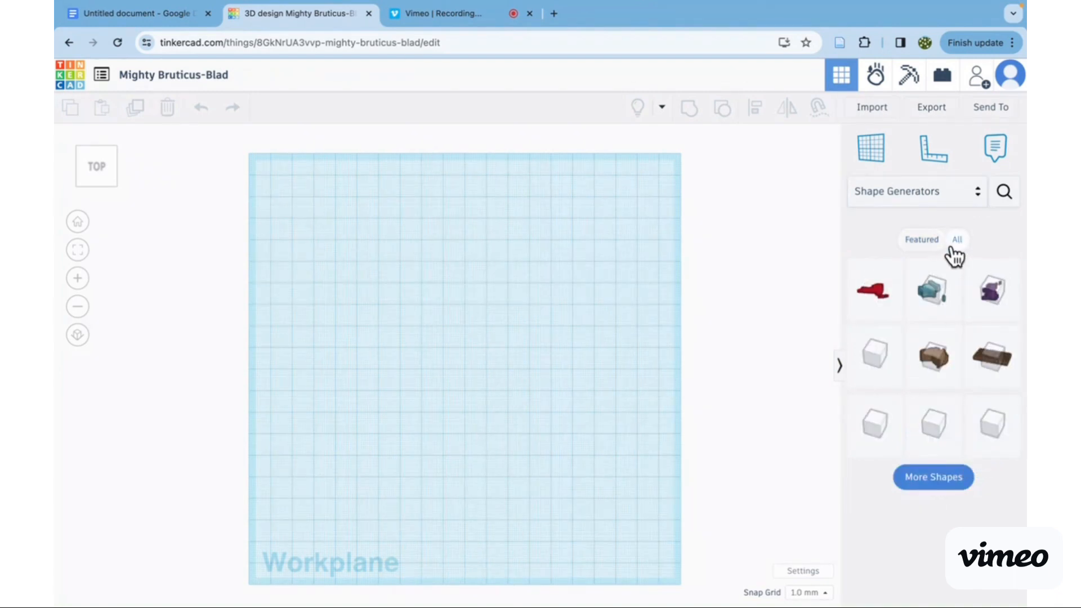
left_click(918, 246)
left_click(960, 246)
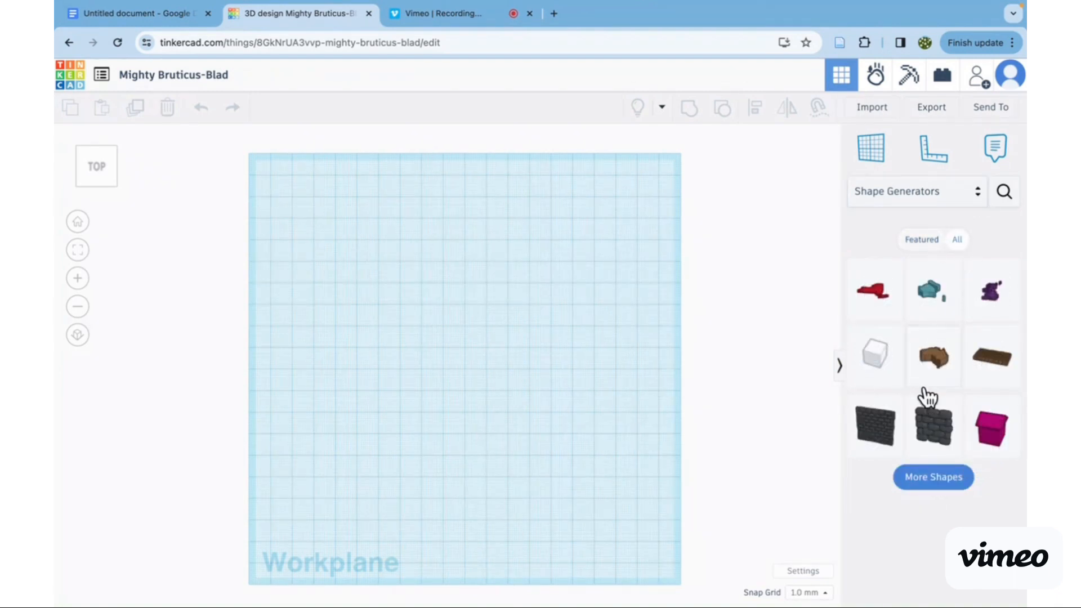
left_click(921, 241)
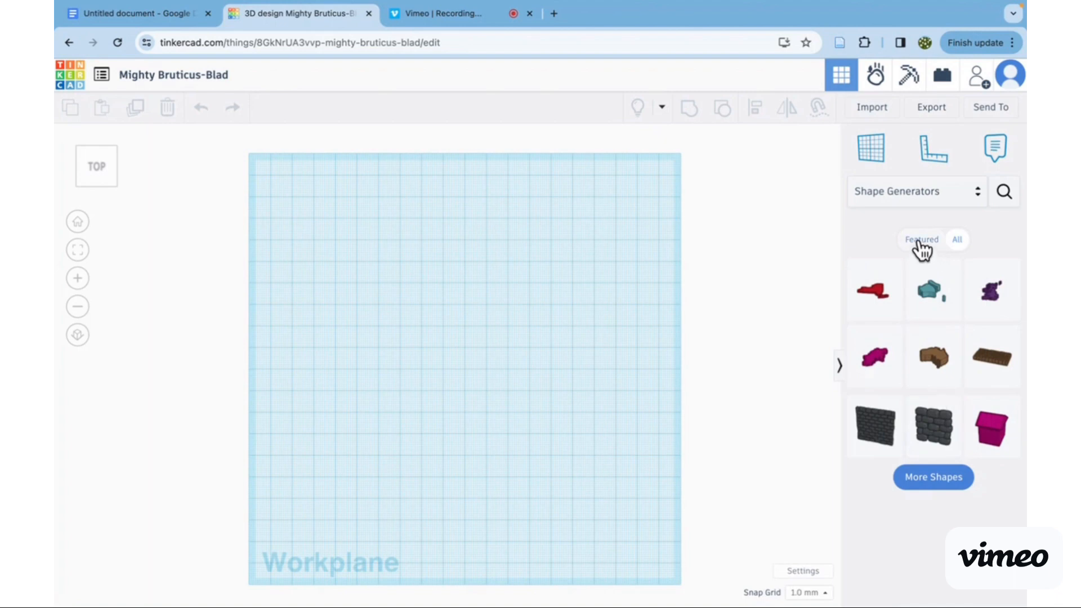
- Add a solid red box from the Basic Shapes collection to the middle of the workplane
left_click(910, 194)
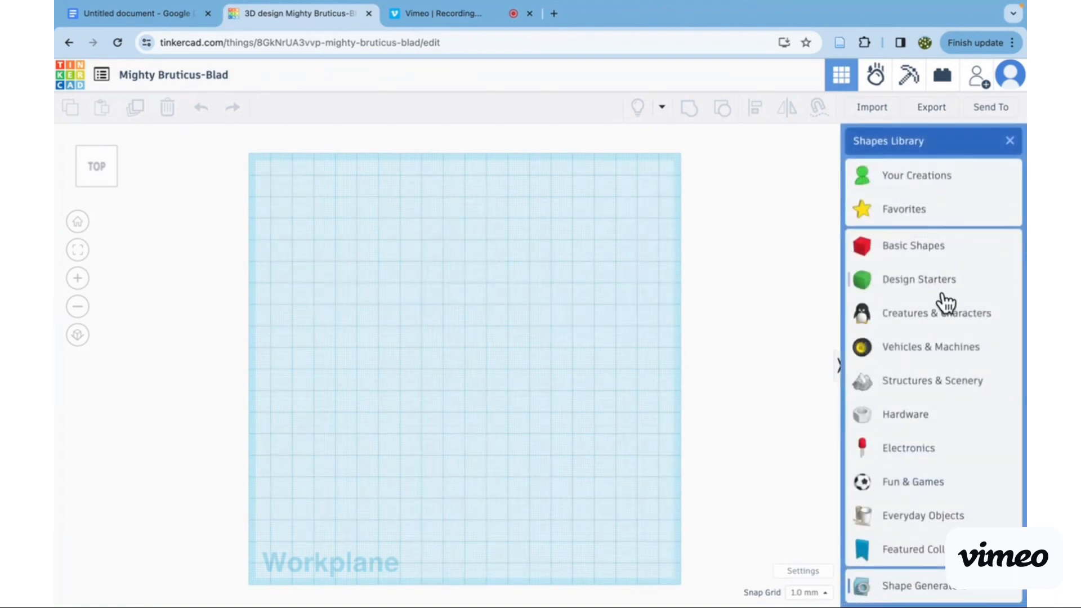
left_click(925, 256)
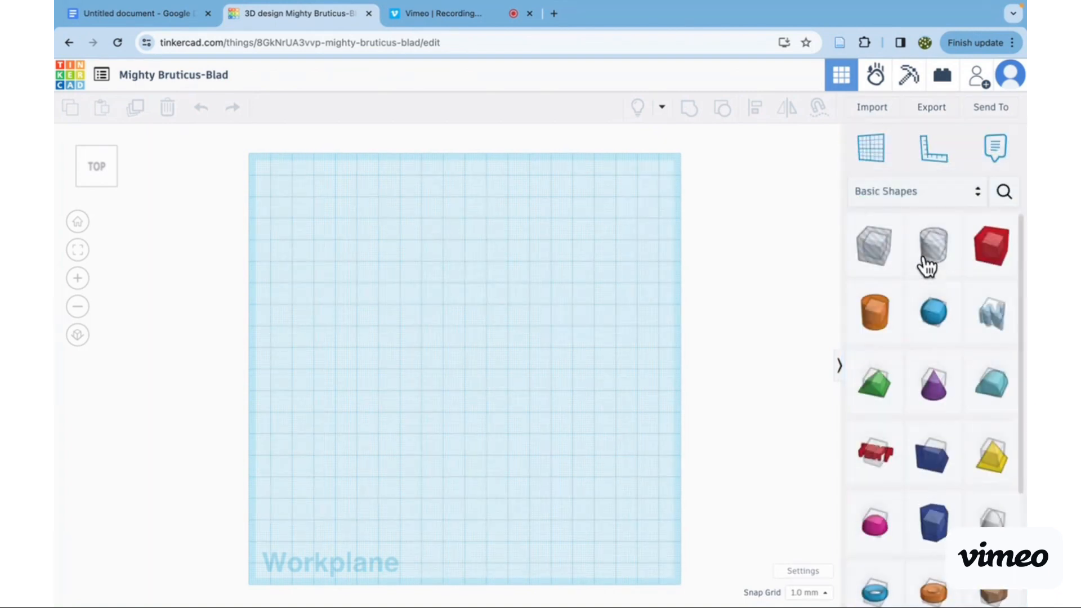
left_click(986, 258)
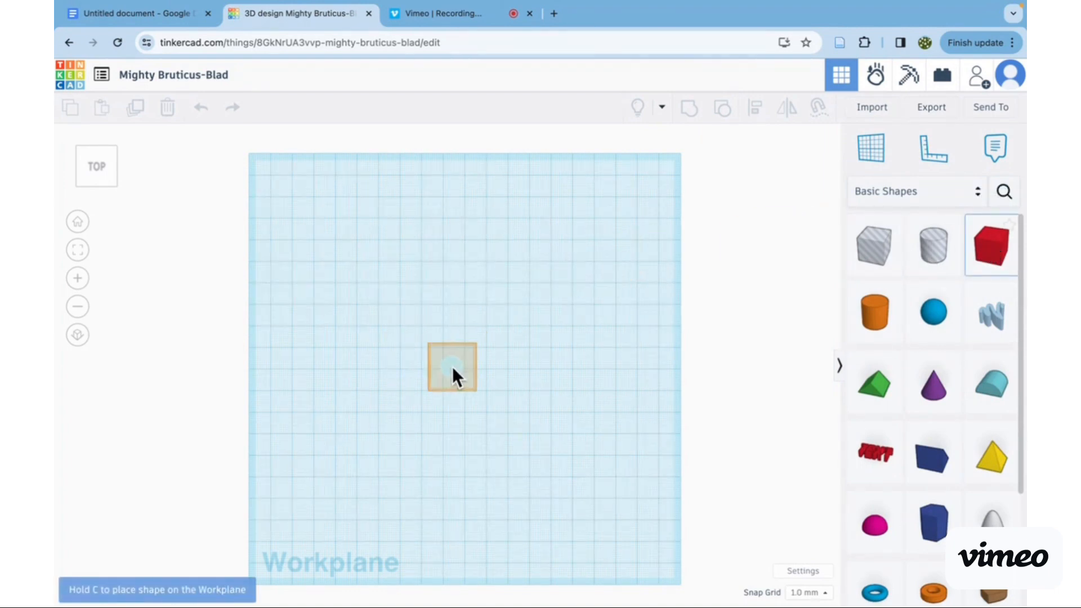
left_click(464, 366)
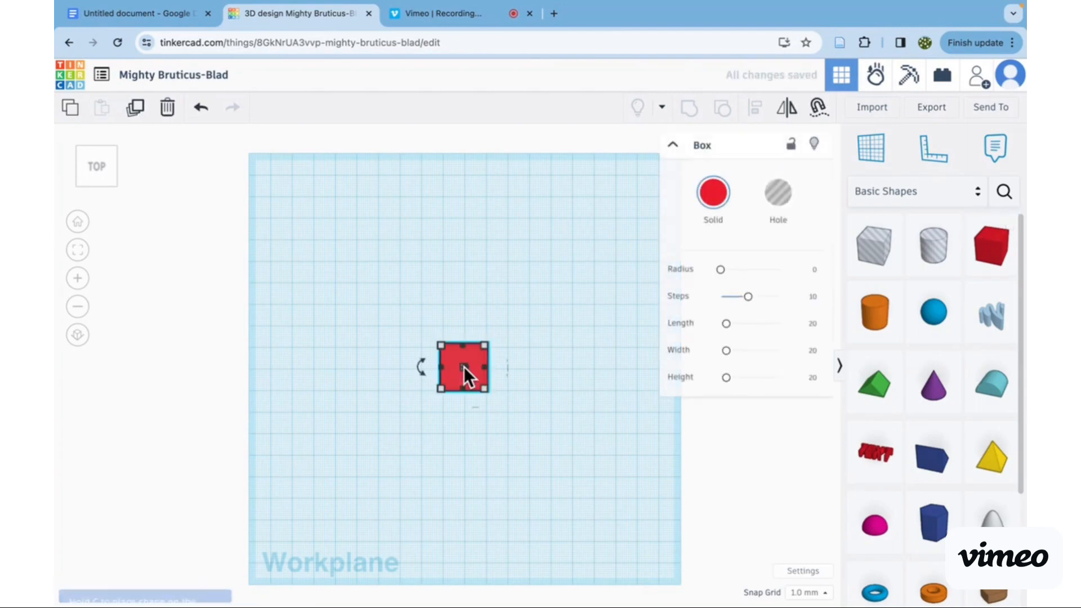
- View the box from the front and examine it and the workplane close up and from farther away
left_click(98, 185)
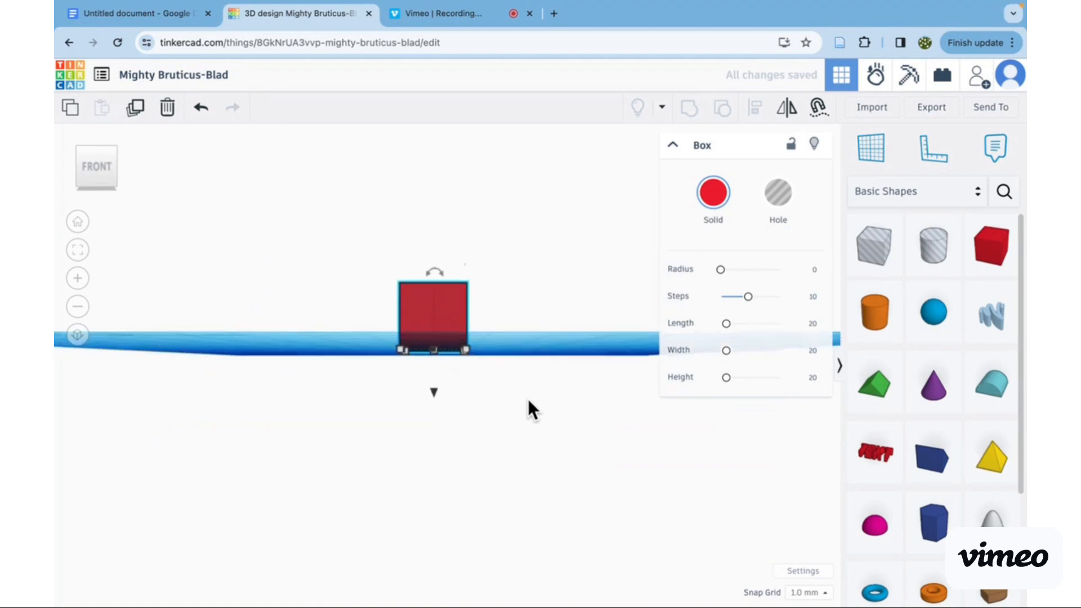
left_click_drag(514, 374, 569, 506)
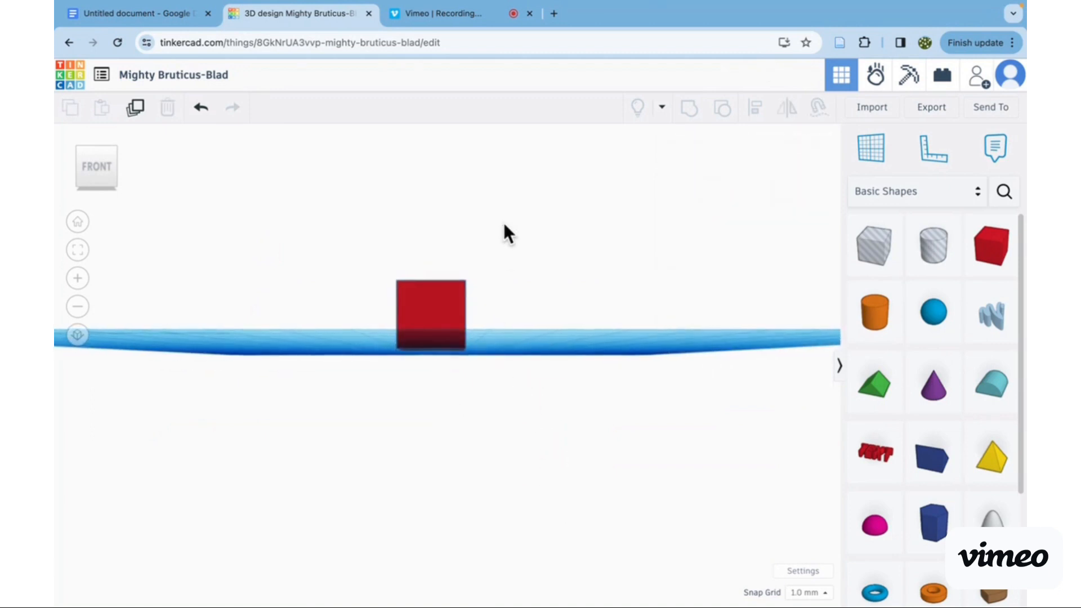
scroll(504, 222, "down", 1)
scroll(504, 222, "up", 2)
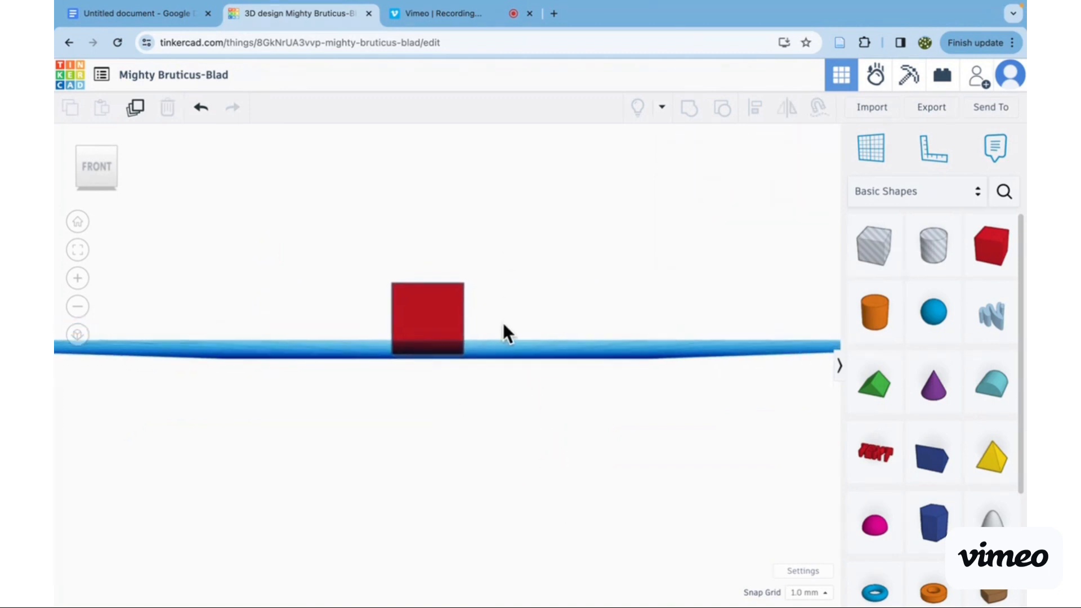
scroll(503, 326, "up", 4)
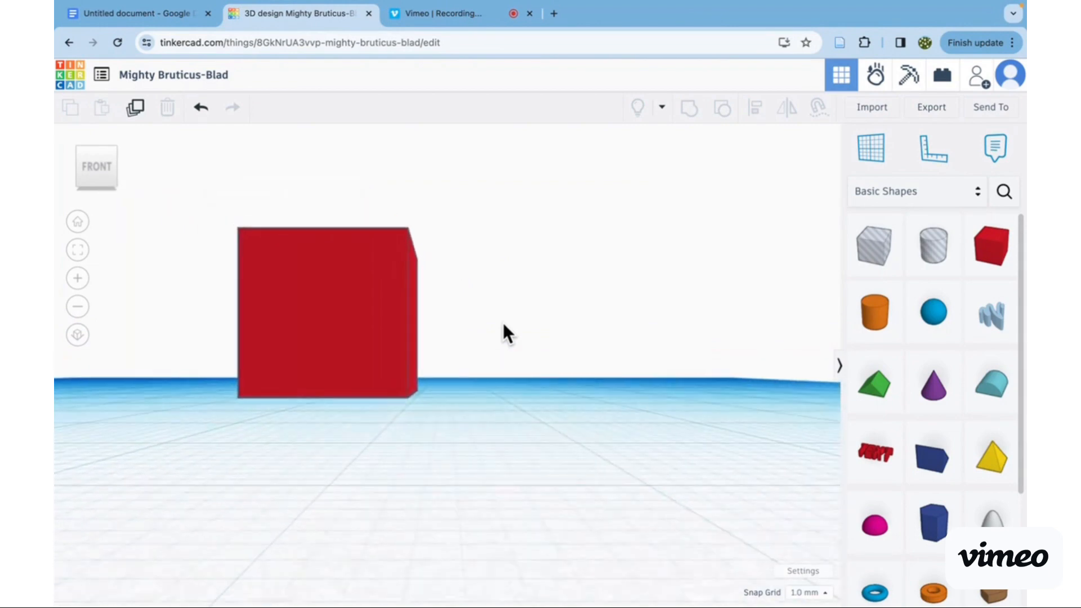
scroll(502, 323, "up", 5)
scroll(502, 323, "down", 4)
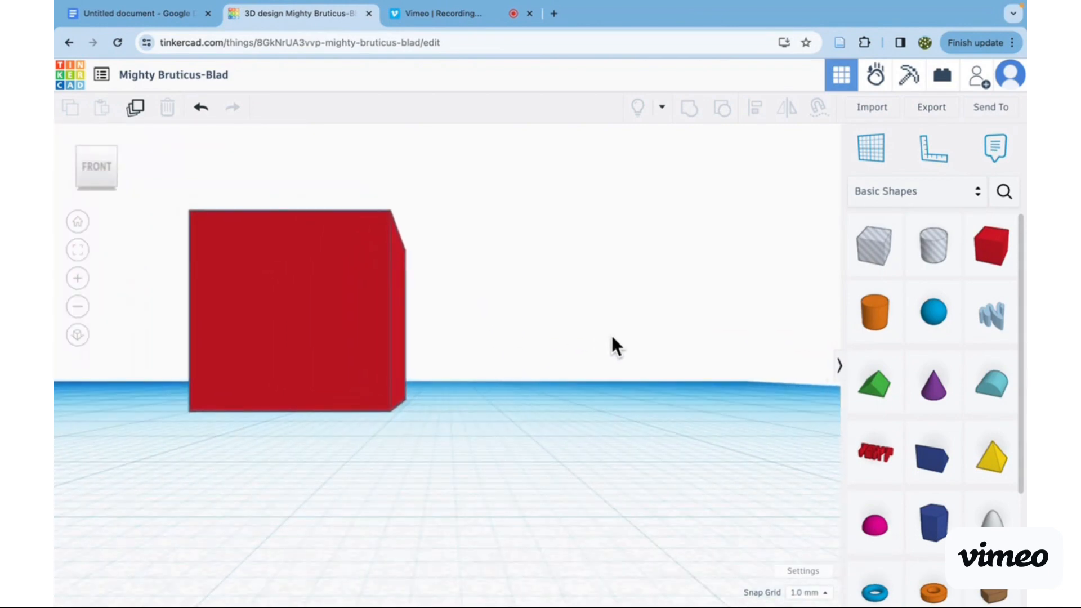
scroll(603, 338, "up", 3)
scroll(563, 337, "down", 3)
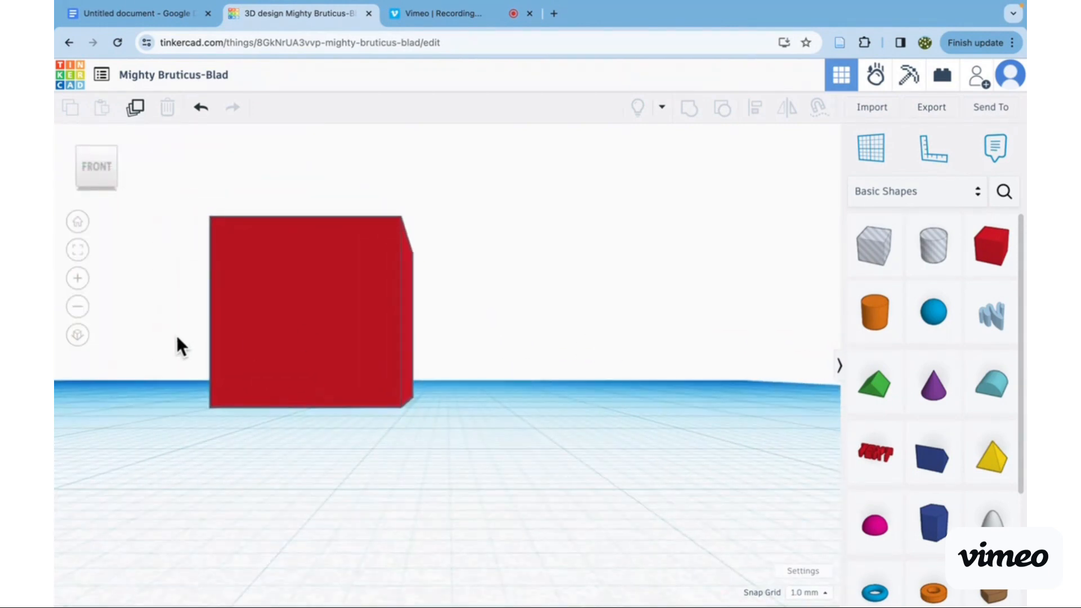
left_click(236, 342)
left_click(151, 487)
scroll(438, 313, "down", 3)
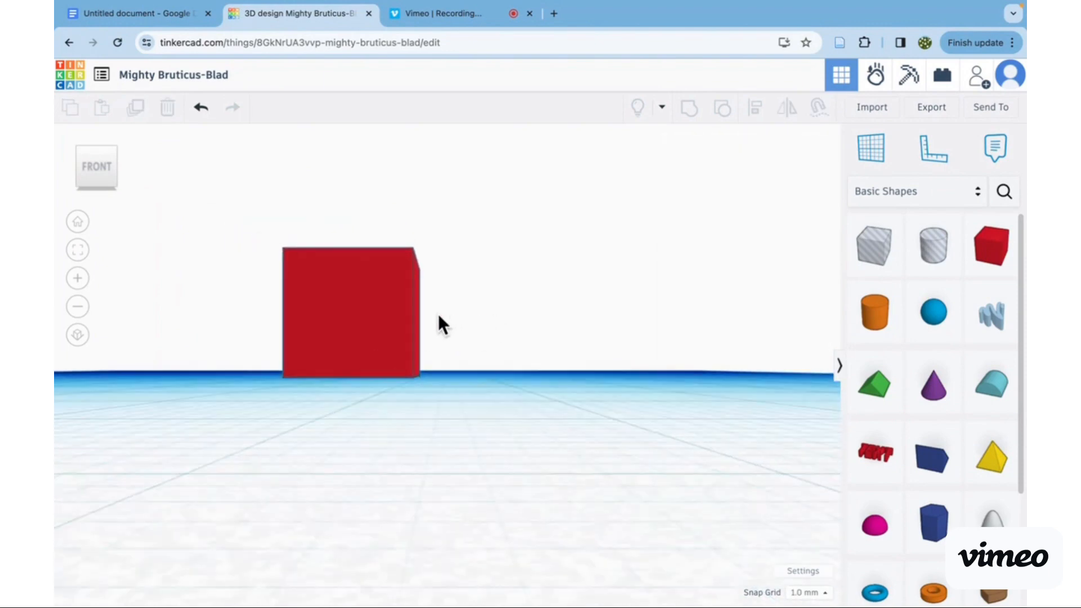
scroll(502, 337, "up", 3)
scroll(502, 337, "down", 3)
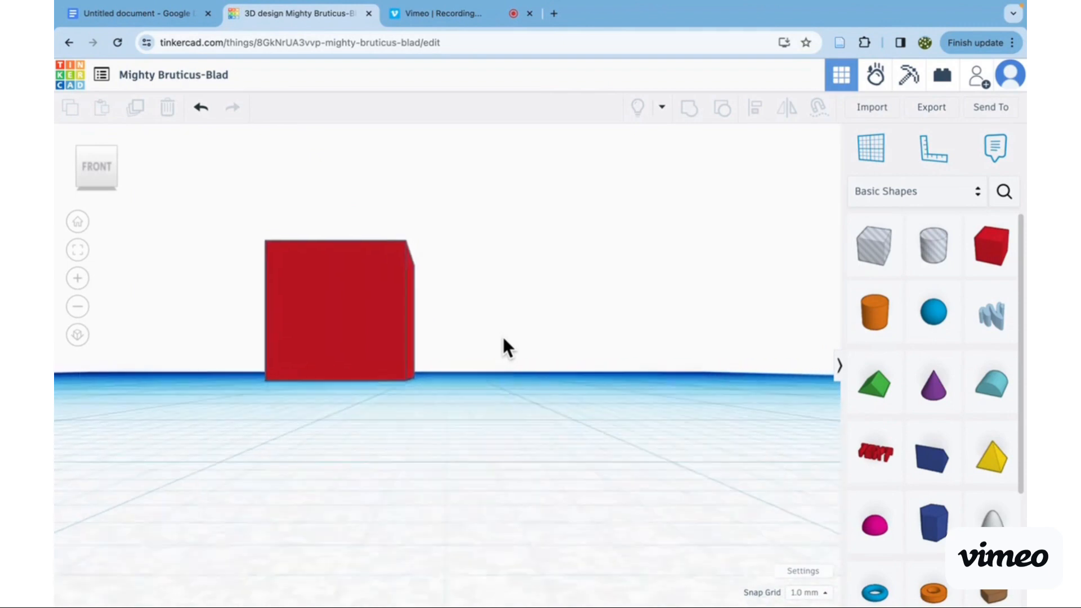
scroll(502, 336, "up", 1)
scroll(144, 318, "up", 1)
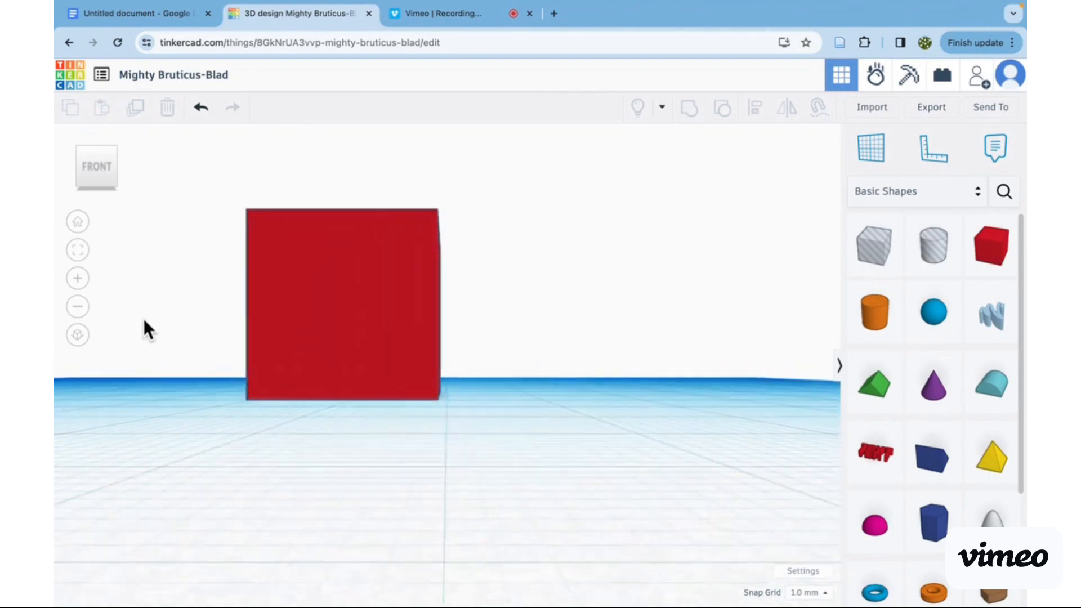
scroll(144, 318, "down", 3)
scroll(143, 319, "down", 1)
scroll(144, 319, "up", 2)
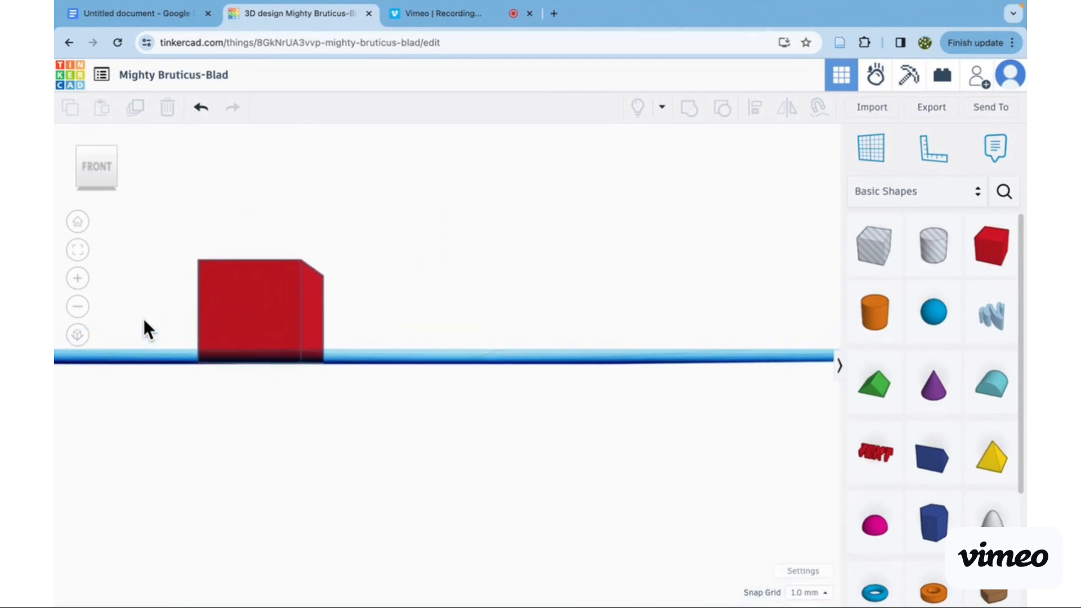
scroll(143, 318, "up", 5)
scroll(143, 318, "down", 5)
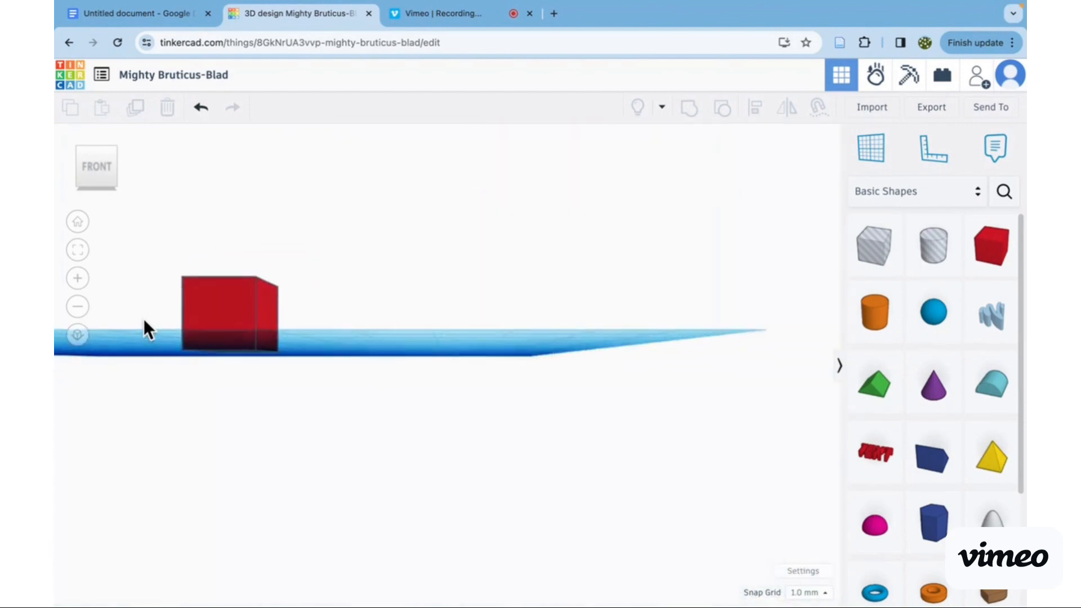
scroll(143, 318, "up", 1)
scroll(143, 319, "down", 4)
scroll(143, 319, "up", 5)
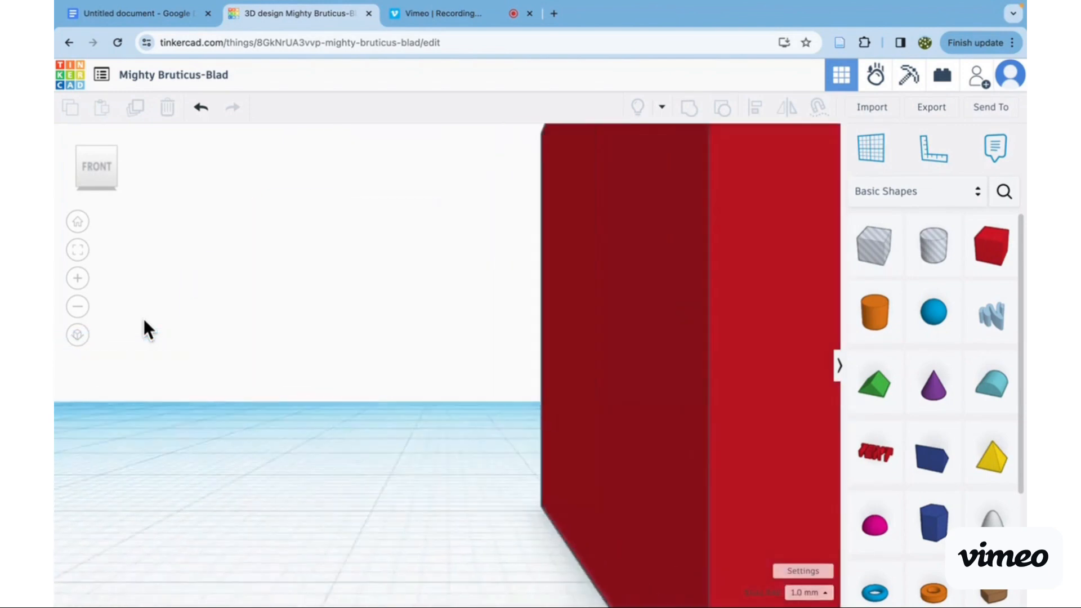
scroll(143, 318, "down", 8)
scroll(144, 319, "up", 3)
scroll(144, 318, "down", 4)
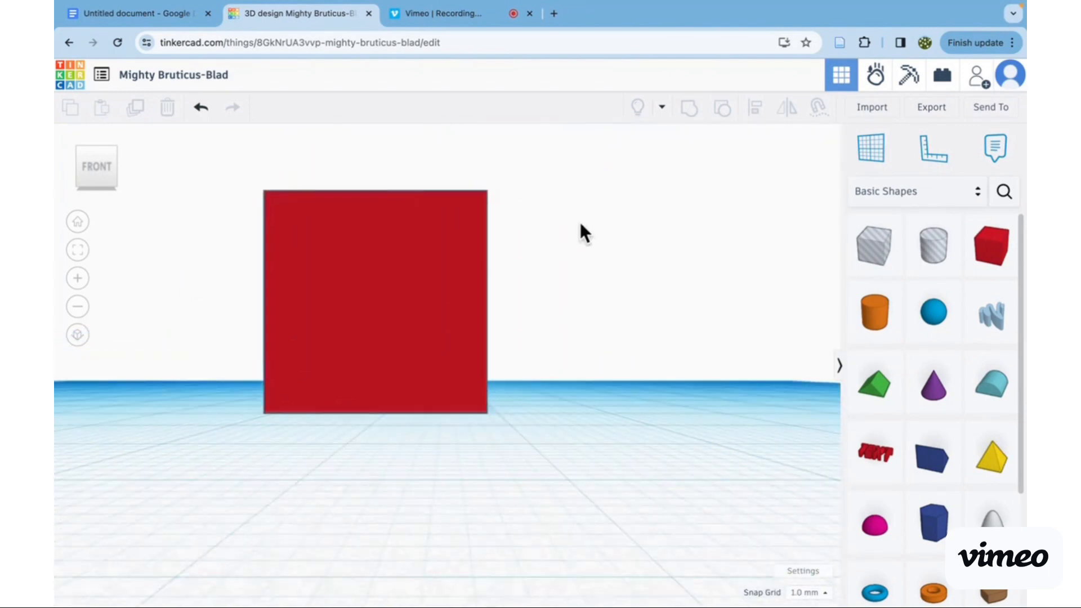
- Resize the box's base by one corner to 21 by 30 mm
left_click(343, 276)
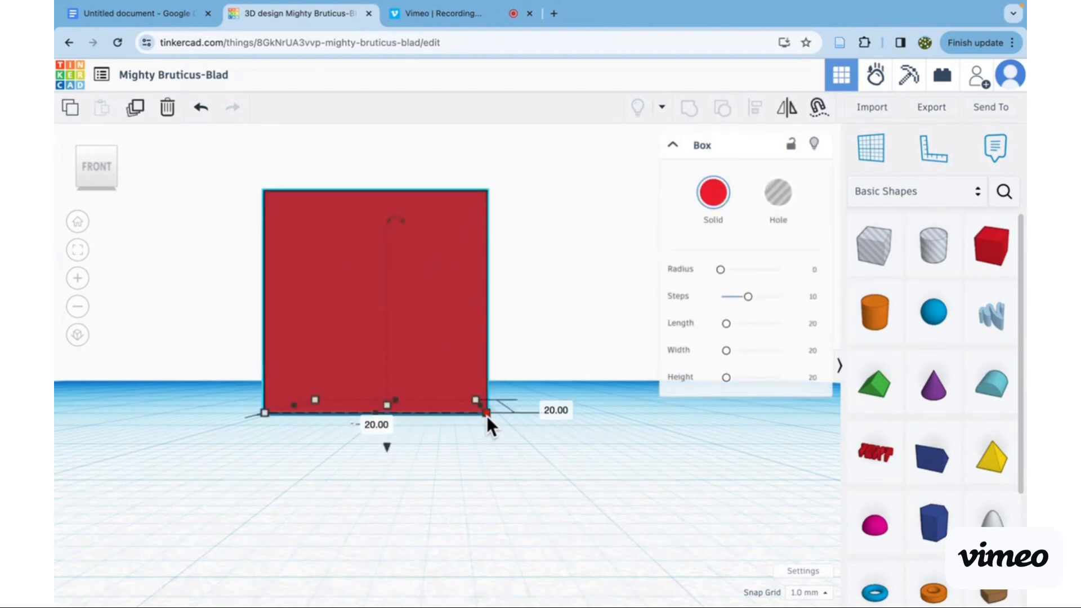
left_click_drag(487, 416, 510, 427)
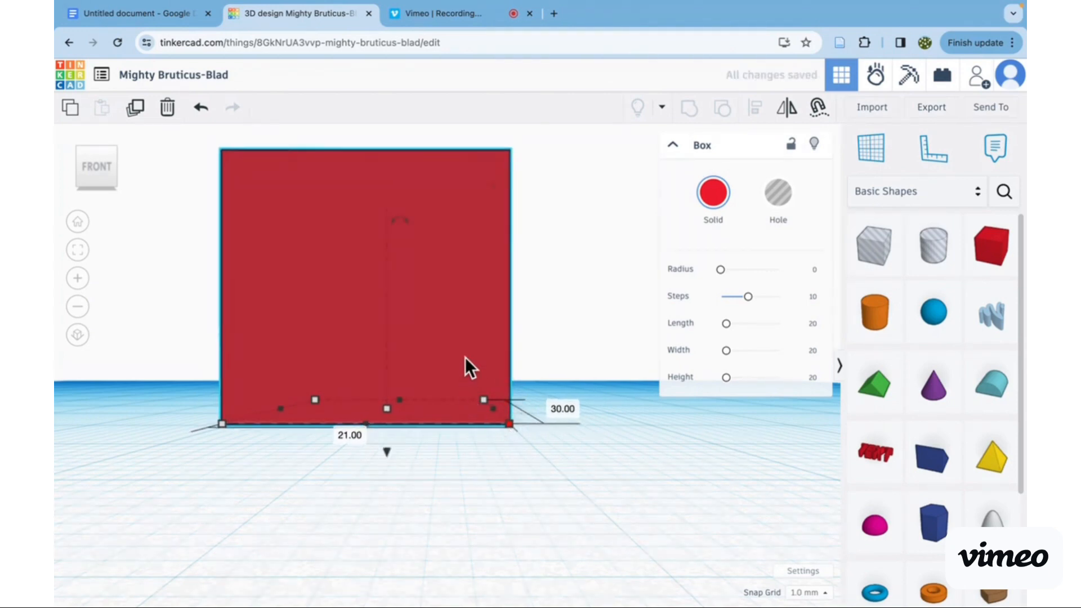
mouse_move(387, 454)
left_mouse_down()
mouse_move(388, 429)
mouse_move(396, 478)
mouse_move(395, 448)
left_mouse_up()
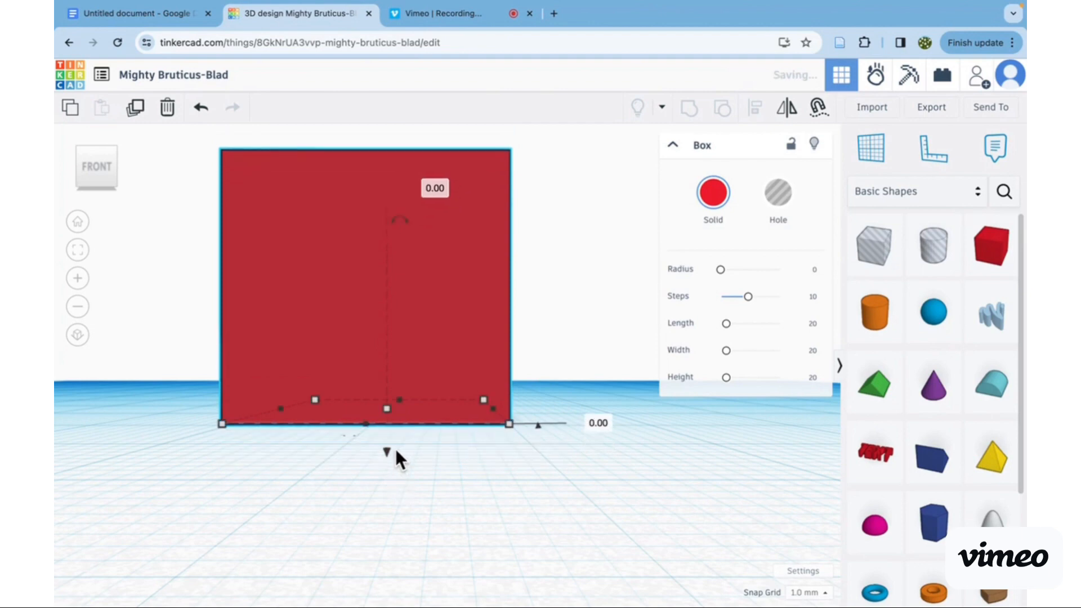
- Look at the custom colour options for the box, and recolour it with the light blue preset
left_click(720, 202)
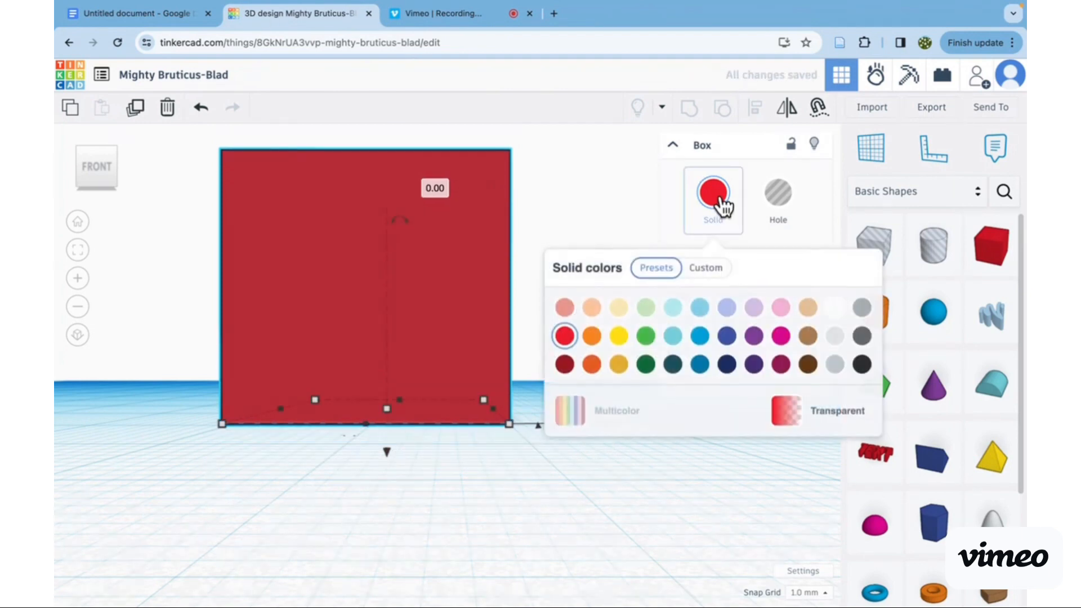
left_click(703, 268)
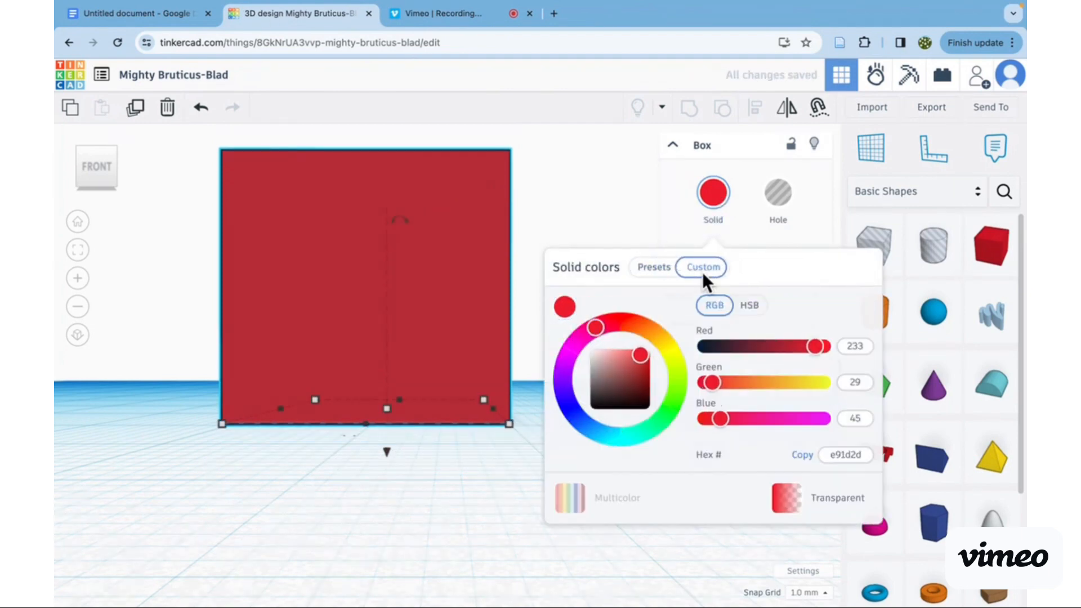
left_click(655, 268)
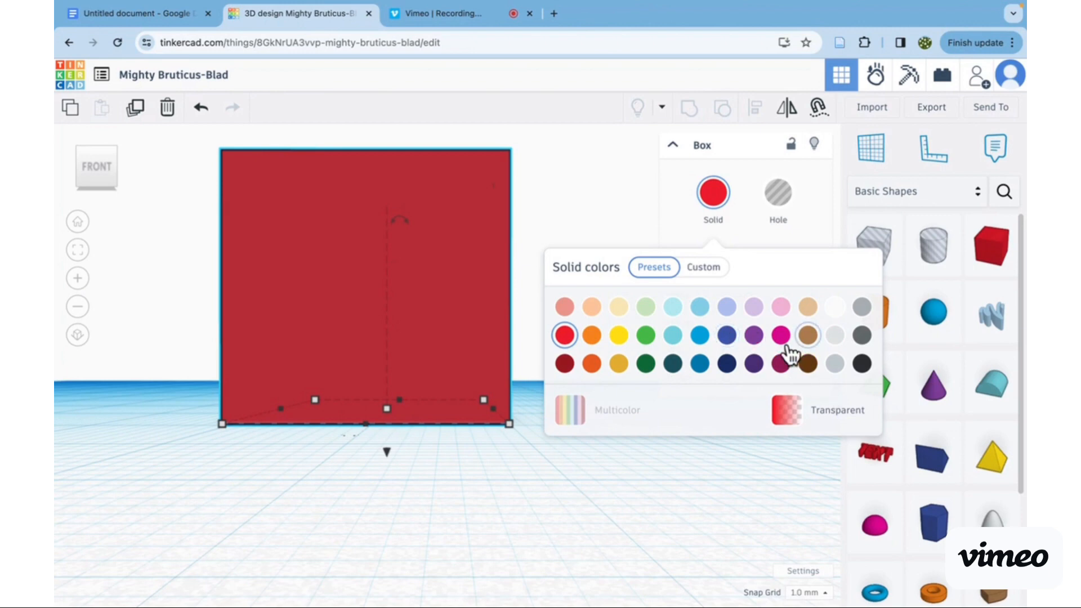
left_click(700, 308)
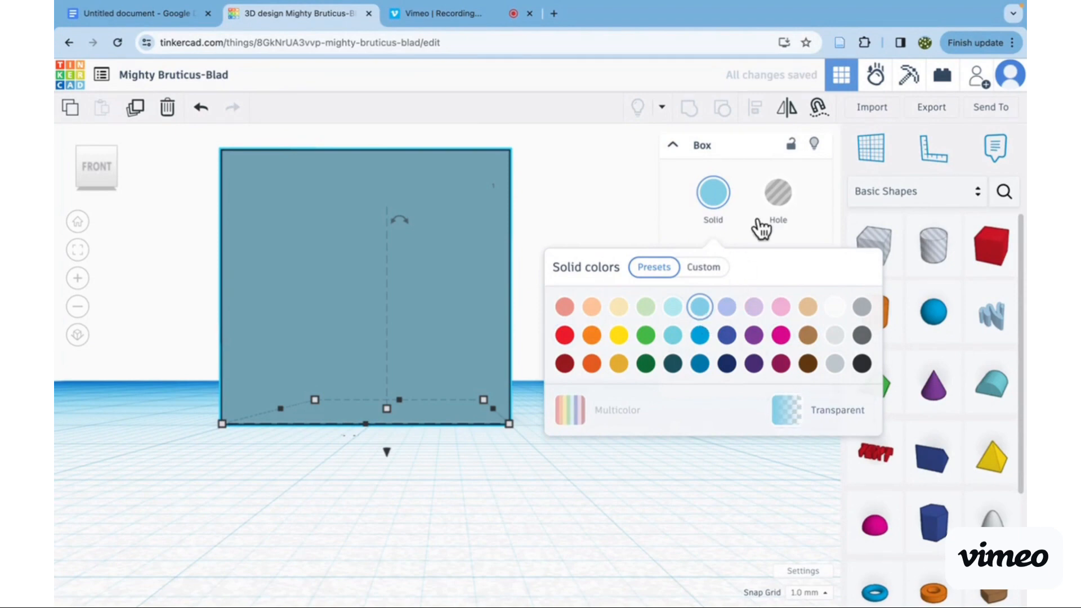
left_click(696, 147)
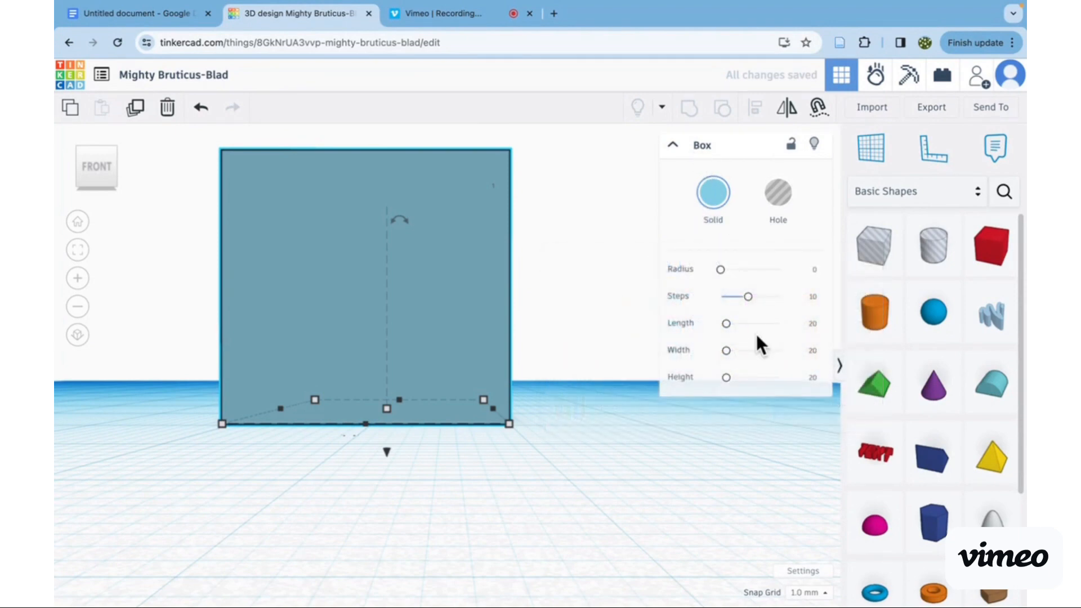
- Set the box's steps to 9, radius to 0.115, and length and height to 19.63, and deselect it
left_click_drag(742, 299, 727, 329)
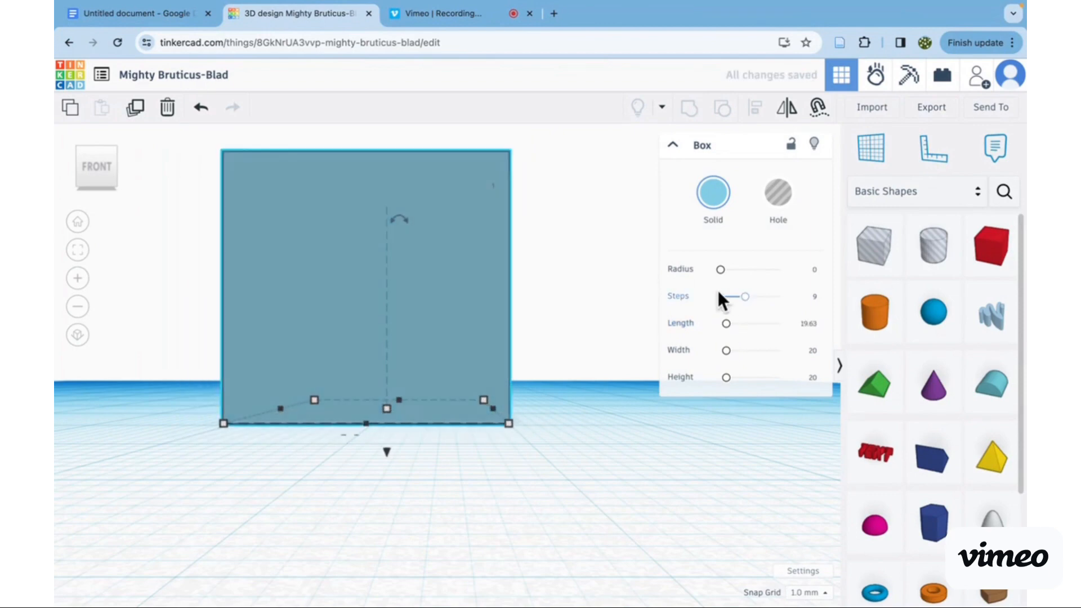
mouse_move(724, 275)
left_mouse_down()
mouse_move(802, 274)
mouse_move(724, 270)
mouse_move(722, 259)
left_mouse_up()
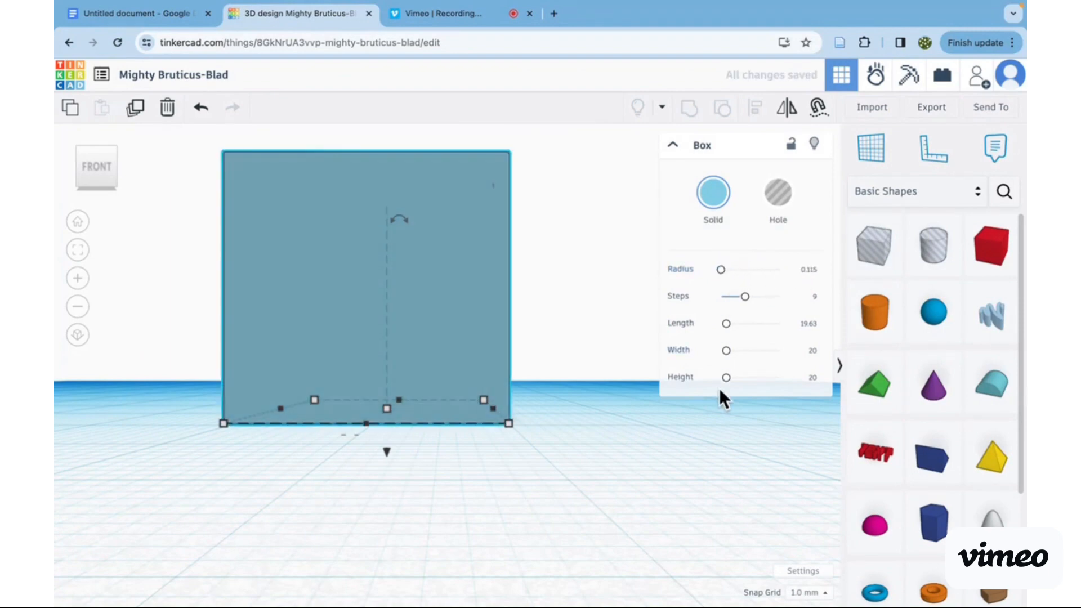
mouse_move(729, 386)
left_mouse_down()
mouse_move(745, 388)
mouse_move(717, 379)
mouse_move(729, 369)
left_mouse_up()
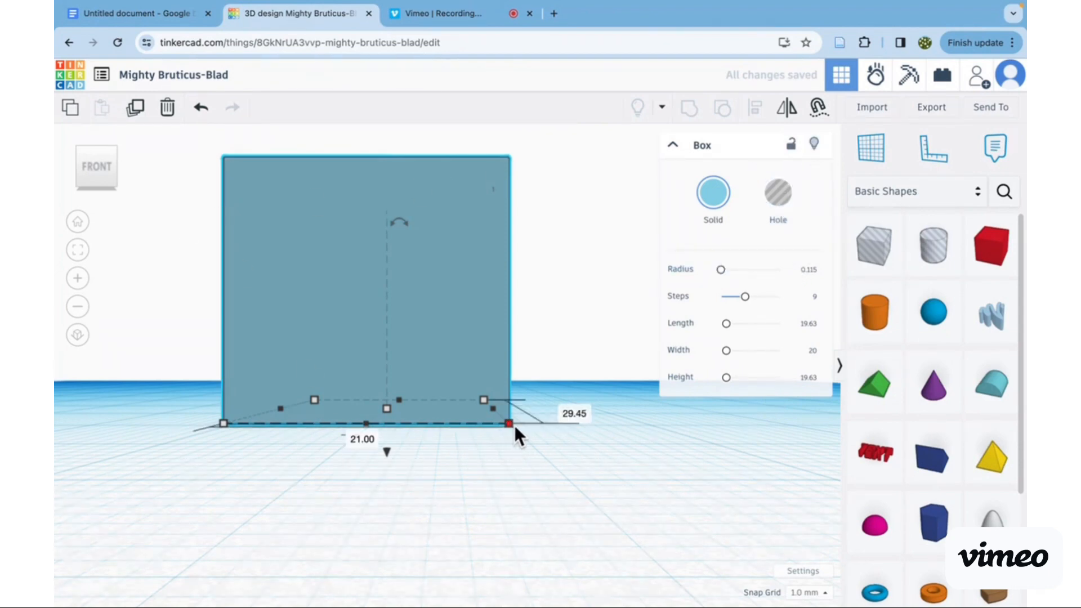
scroll(555, 499, "down", 5)
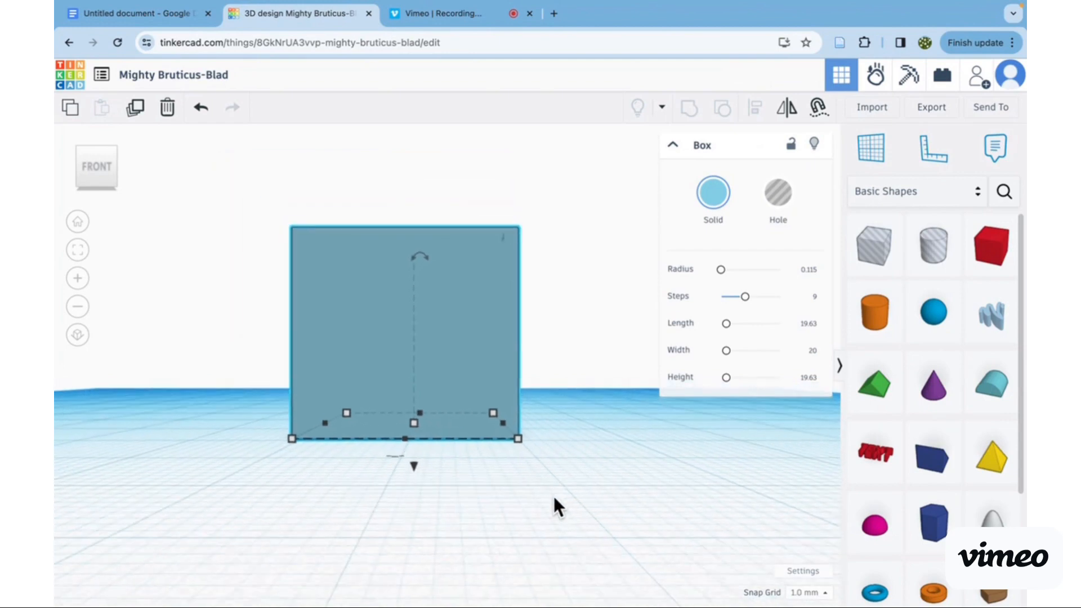
scroll(554, 498, "down", 2)
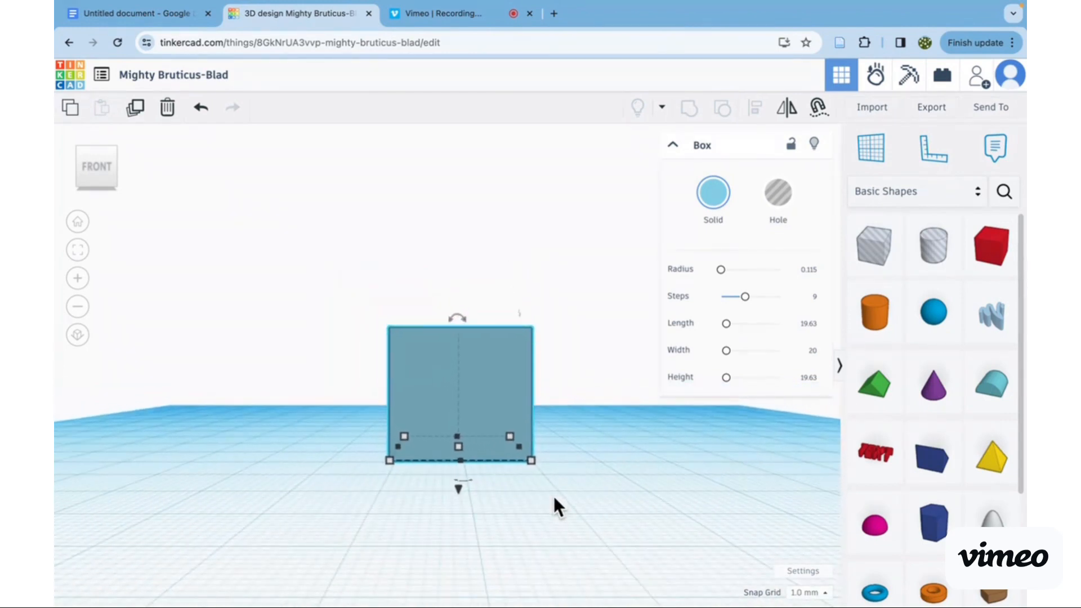
left_click(569, 329)
- Look into the Creatures & Characters collection, and place the snow-capped mountains shape from Structures & Scenery on the workplane near the box
left_click(960, 200)
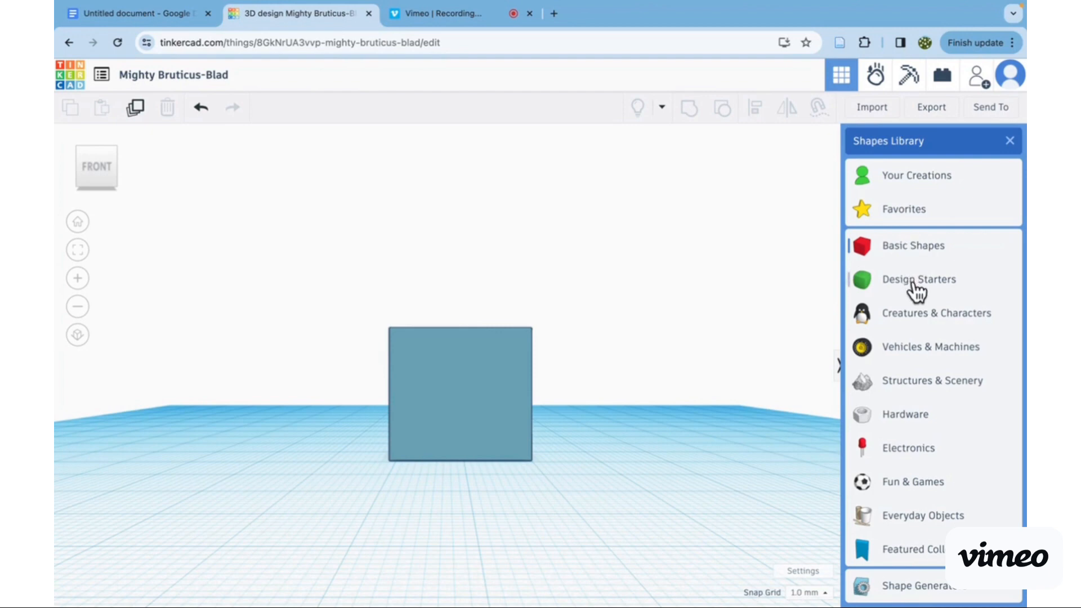
left_click(916, 317)
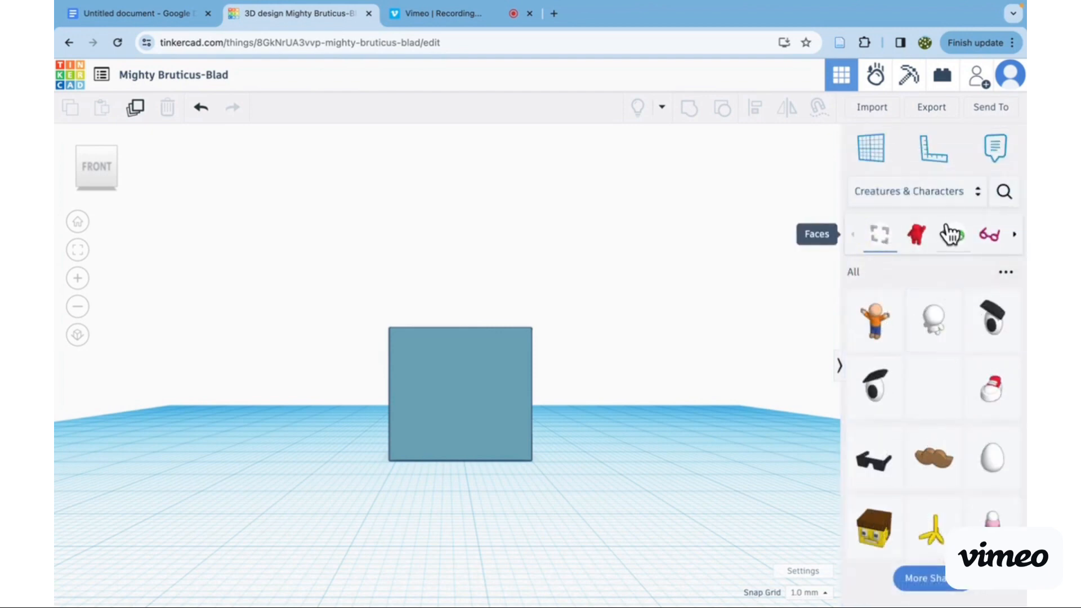
left_click(923, 192)
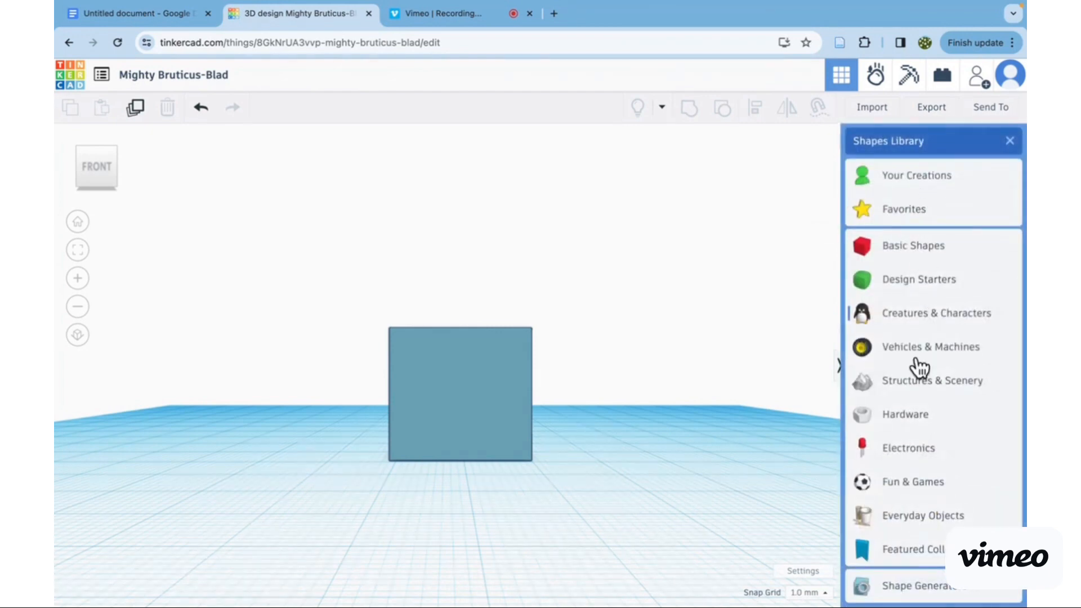
left_click(923, 384)
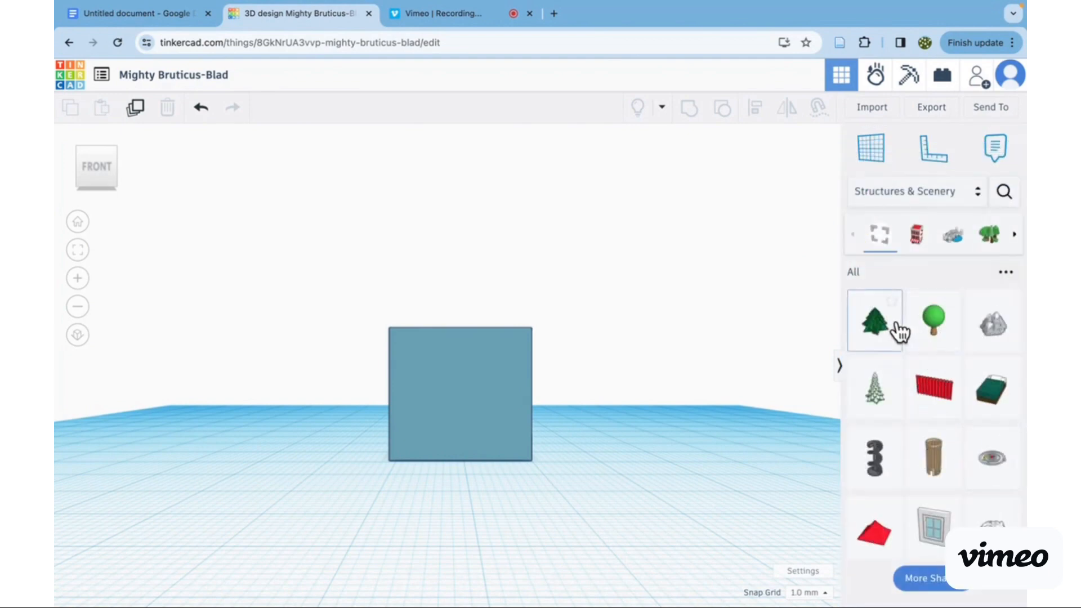
left_click_drag(994, 354, 515, 461)
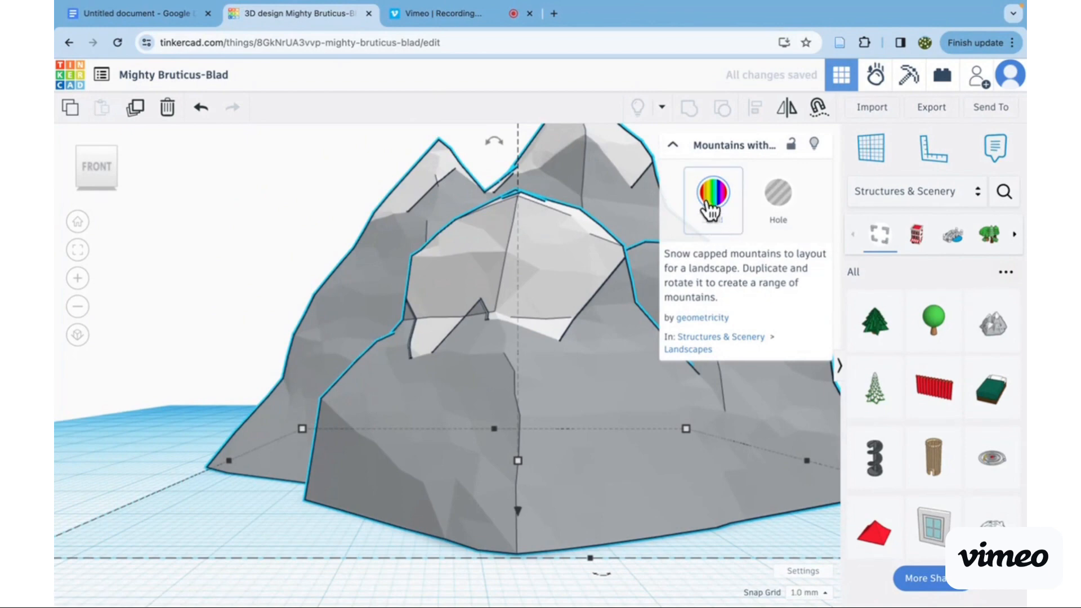
- Try the dark brown preset on the mountains, recolour them with the medium brown one, and collapse and reopen their properties
left_click(678, 145)
left_click(676, 148)
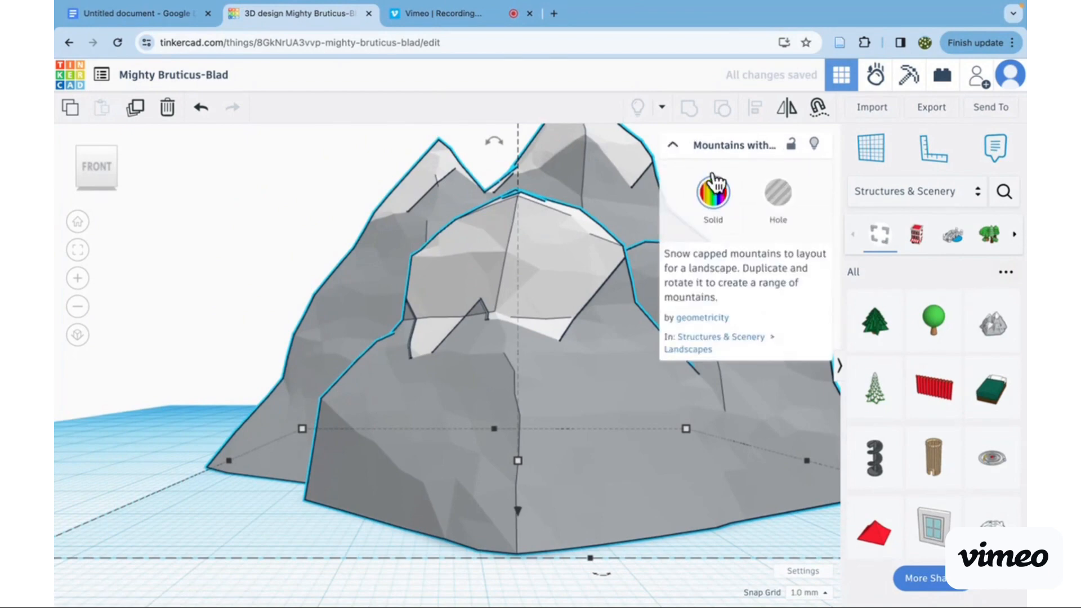
left_click(714, 193)
left_click(807, 364)
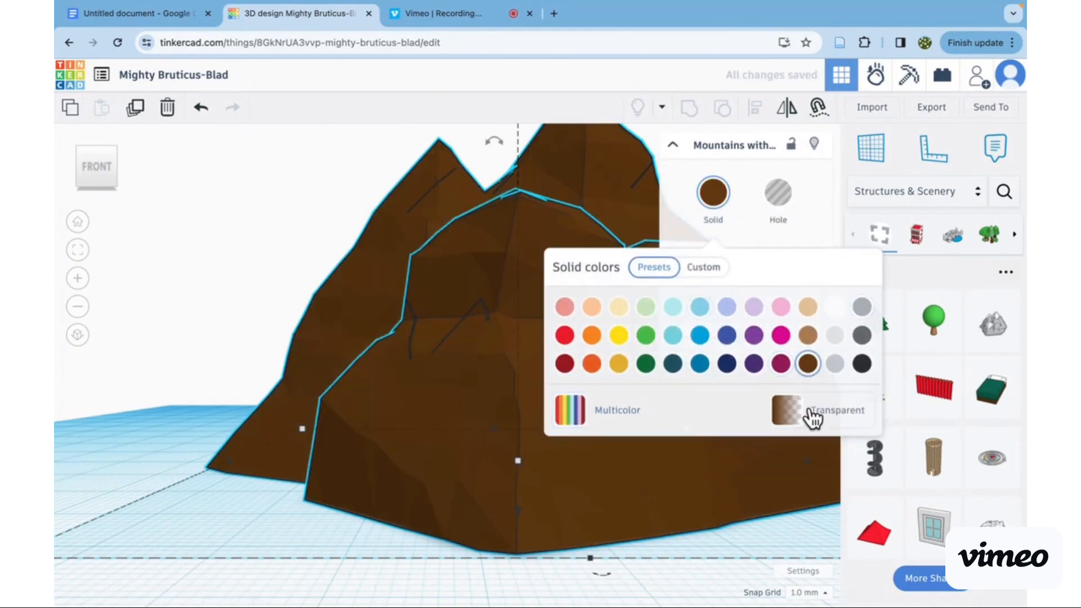
left_click(808, 337)
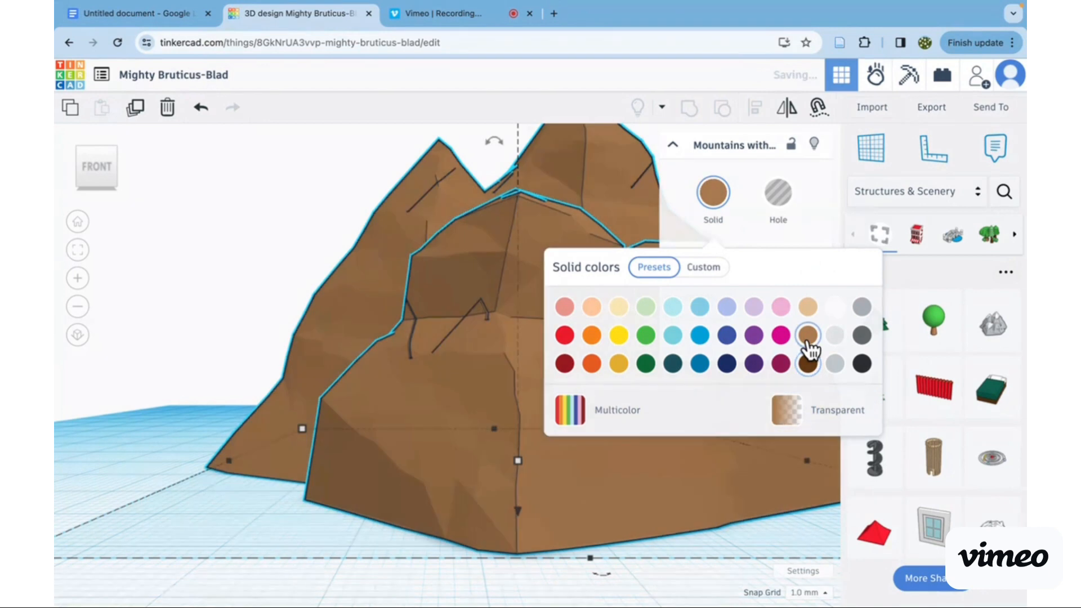
left_click(696, 219)
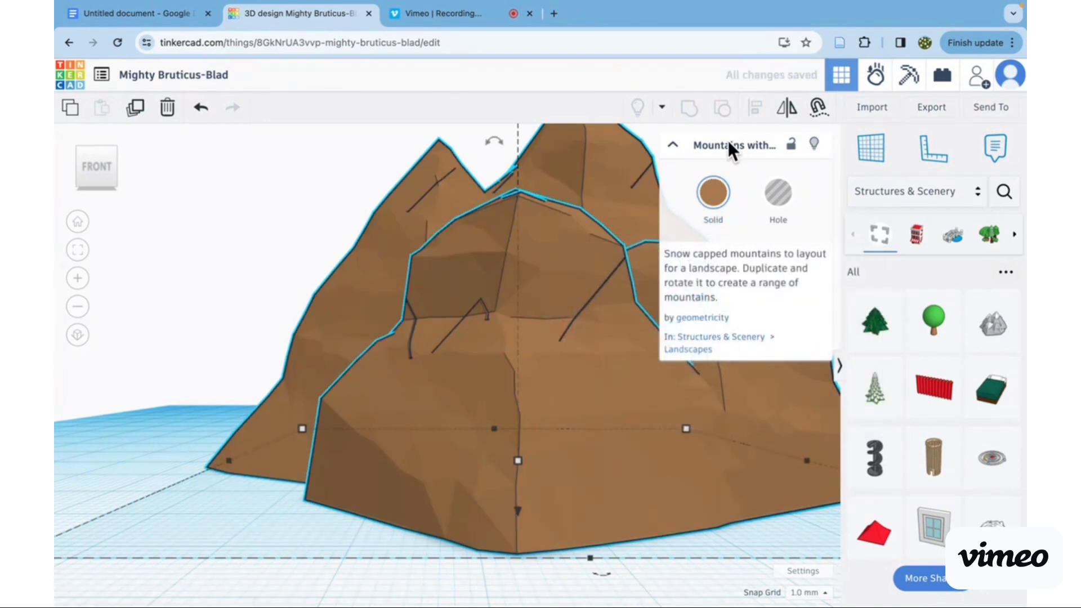
left_click(673, 144)
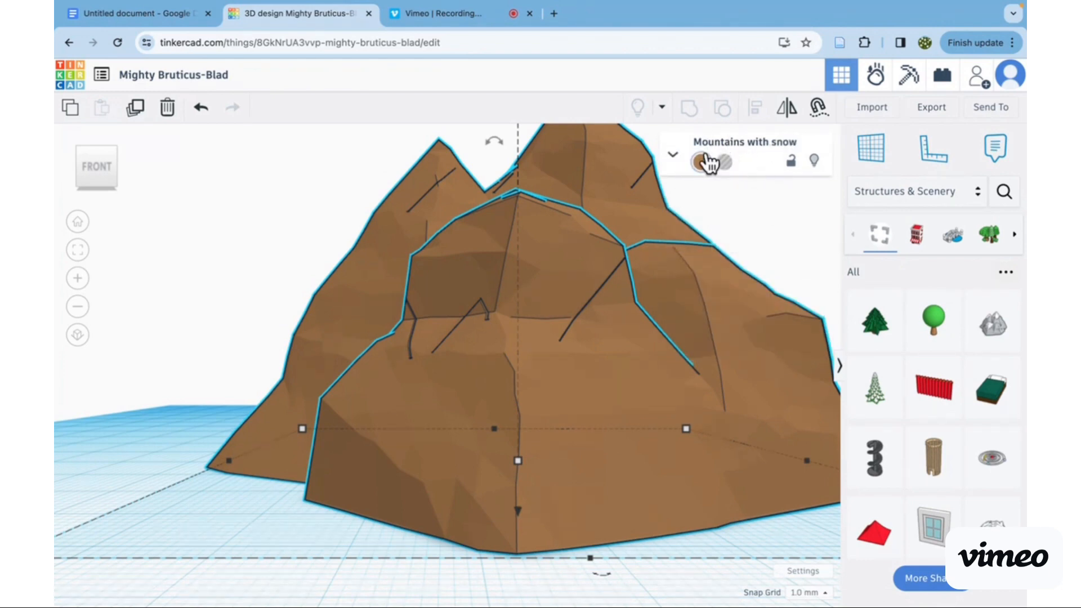
left_click(677, 149)
- Shrink the mountains' base by its corners to 58 by 24 mm and move the shape to the right of the box
scroll(567, 434, "down", 5)
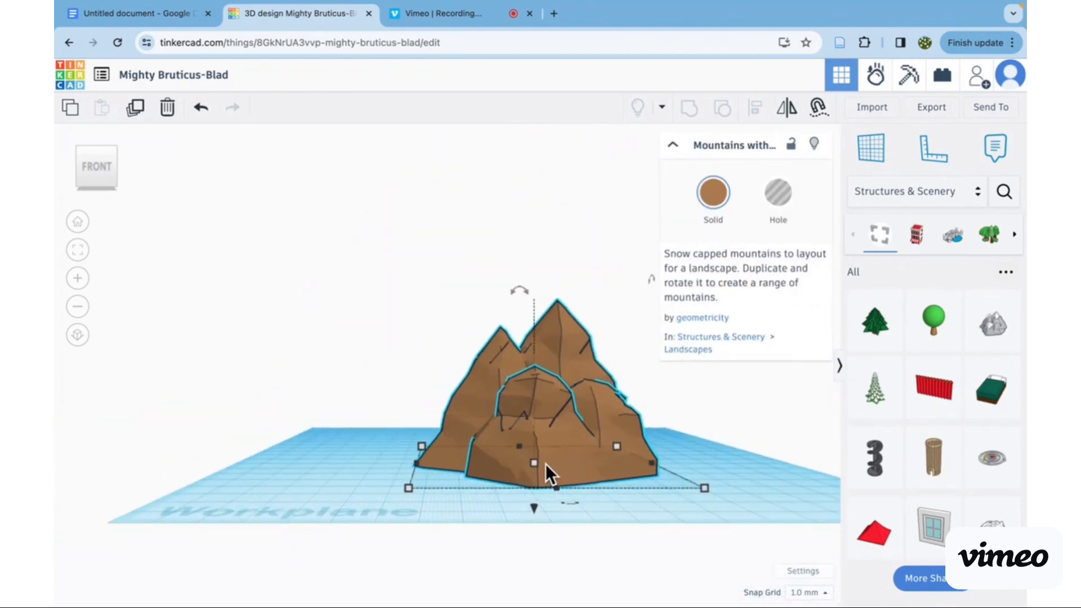
left_click_drag(702, 488, 586, 458)
left_click_drag(555, 397, 658, 525)
scroll(633, 434, "up", 4)
left_click_drag(425, 456, 485, 505)
scroll(679, 458, "down", 4)
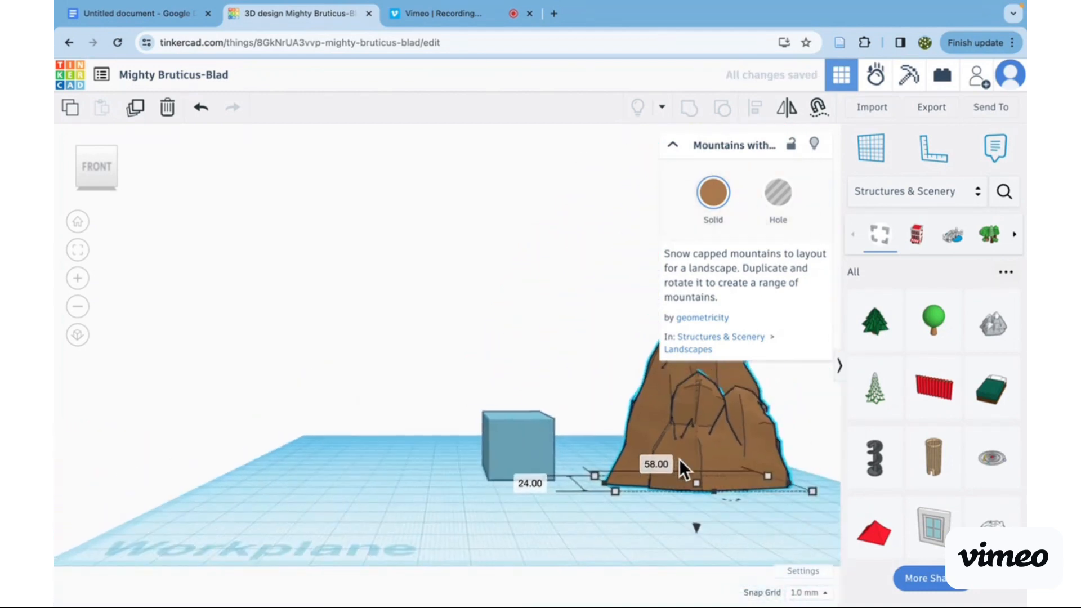
- Move the mountains 46 mm to the front of the box and raise their base level with the box's top
left_click_drag(741, 443, 574, 468)
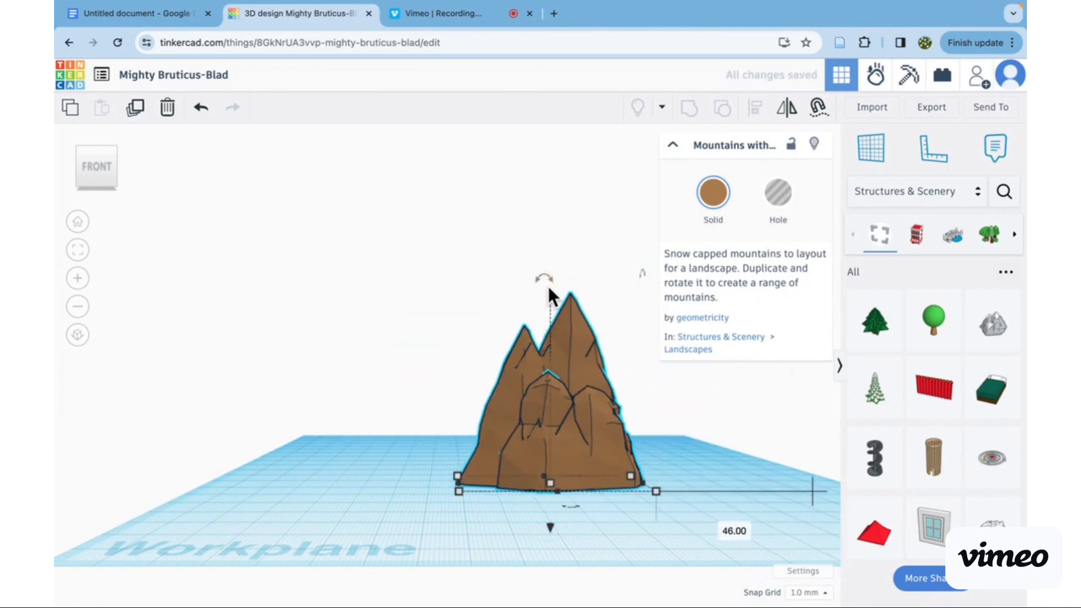
left_click_drag(550, 528, 555, 476)
left_click_drag(550, 223, 552, 256)
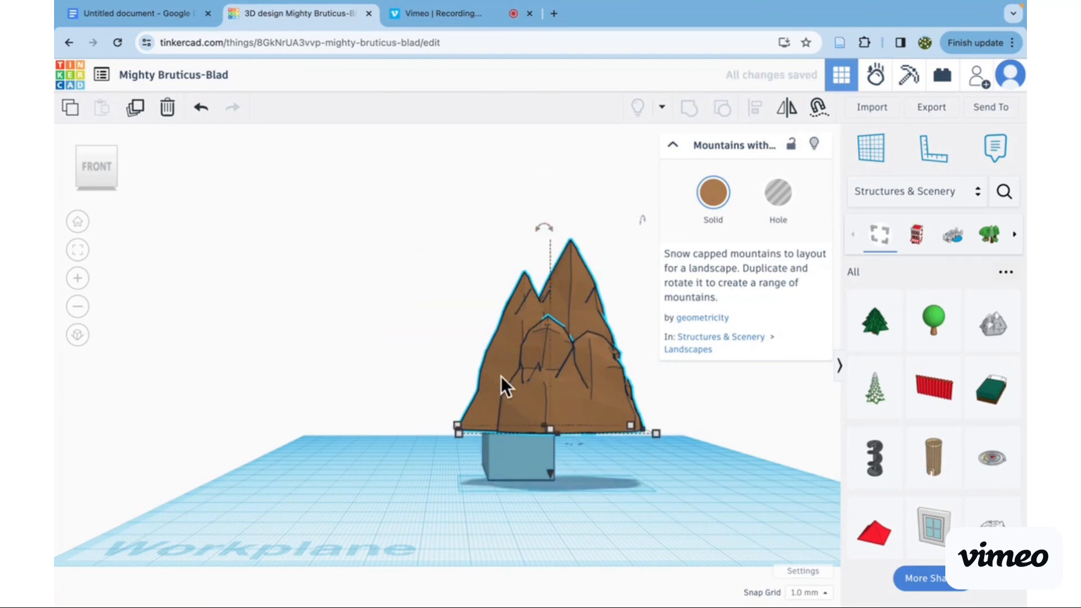
- Reduce the mountains' height to 32 mm in the top view and deselect them
left_click(96, 149)
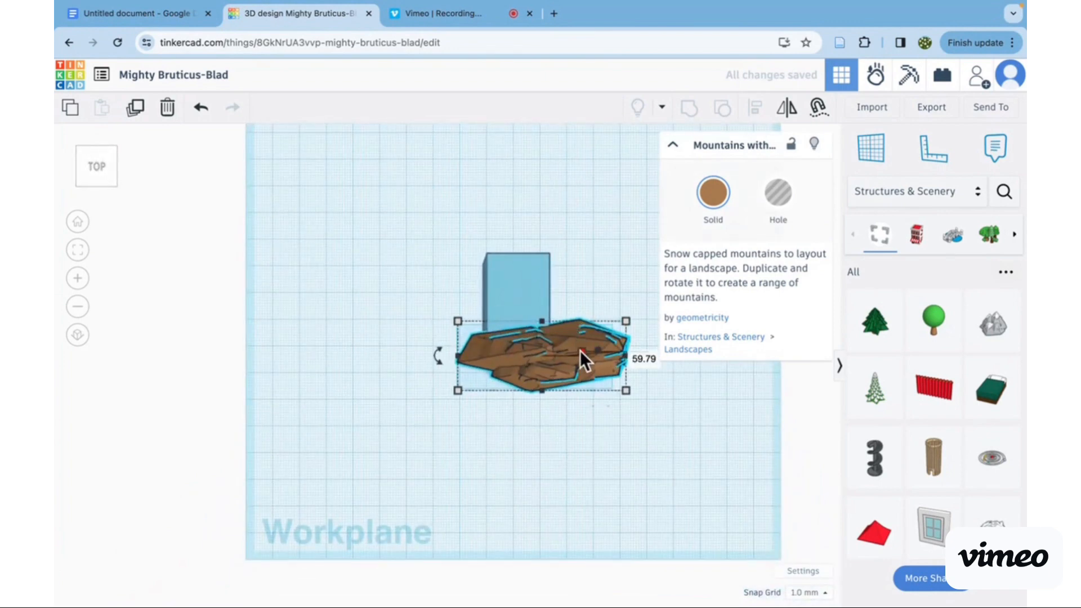
left_click_drag(581, 350, 543, 352)
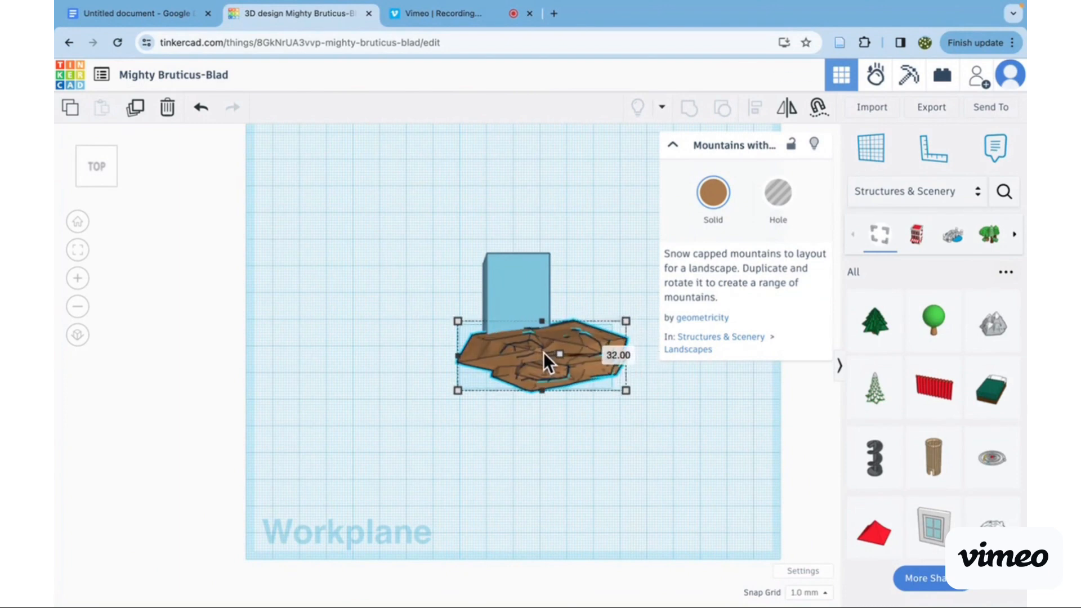
left_click(542, 438)
- Examine how the raised mountains line up with the box from above, from the front and from below
scroll(543, 438, "down", 1)
scroll(543, 438, "up", 3)
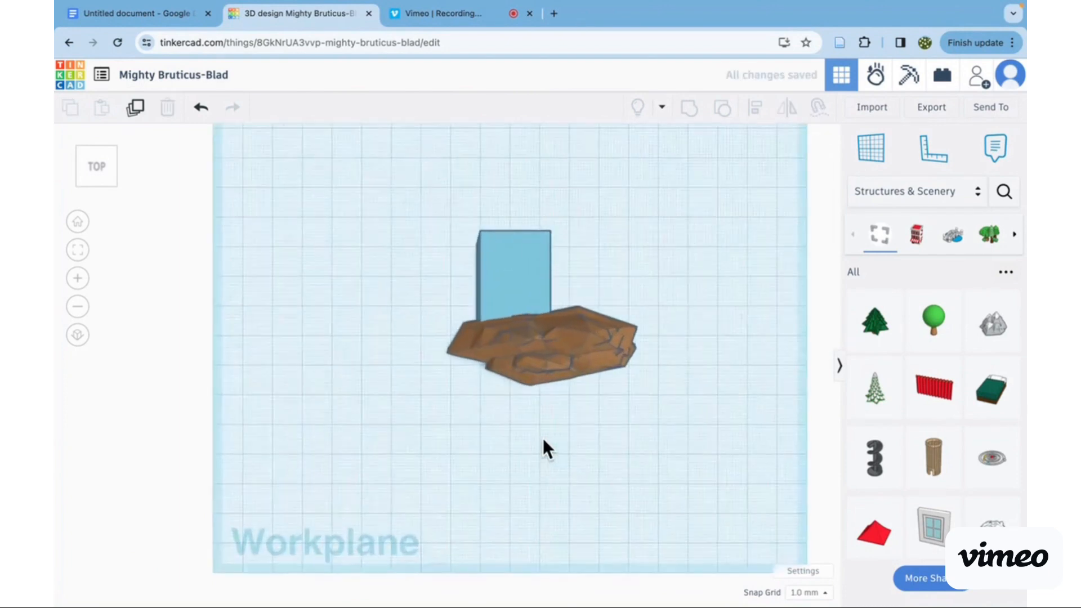
left_click(101, 185)
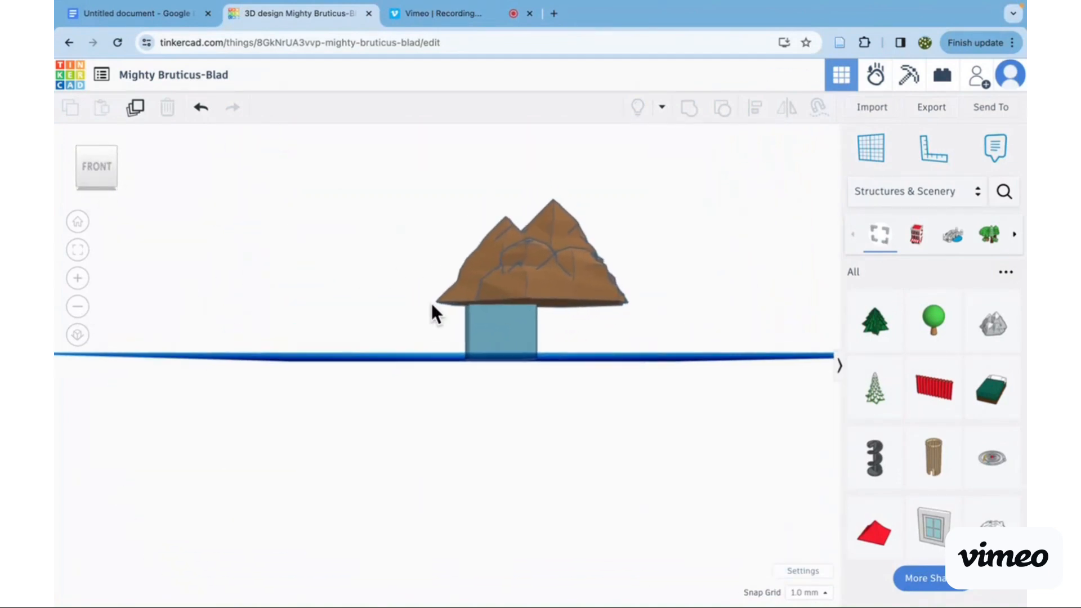
left_click_drag(458, 418, 467, 507)
scroll(492, 455, "up", 4)
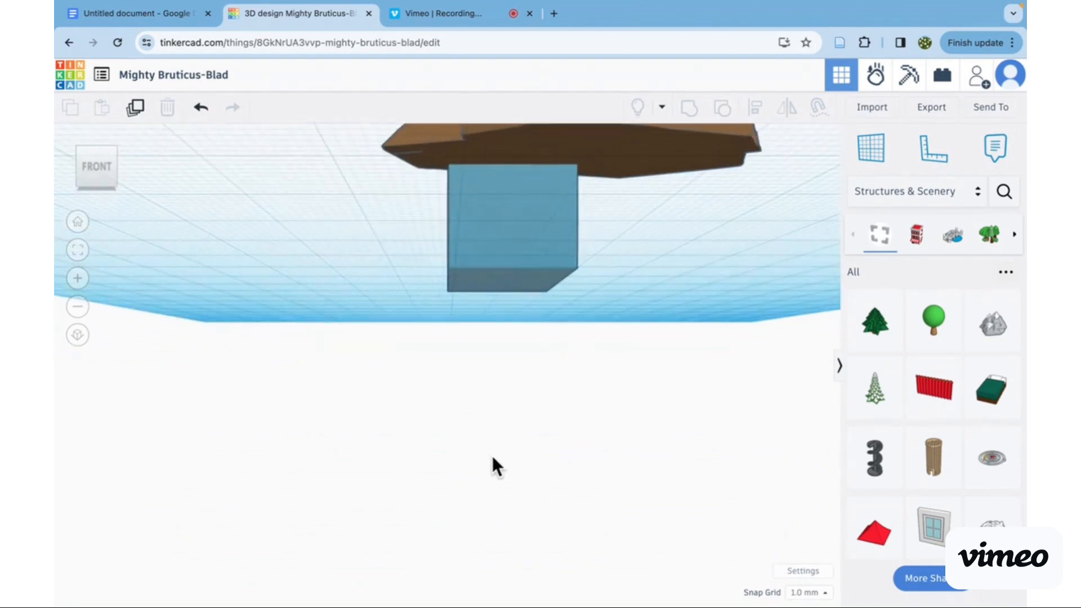
left_click_drag(515, 399, 506, 531)
scroll(501, 519, "down", 4)
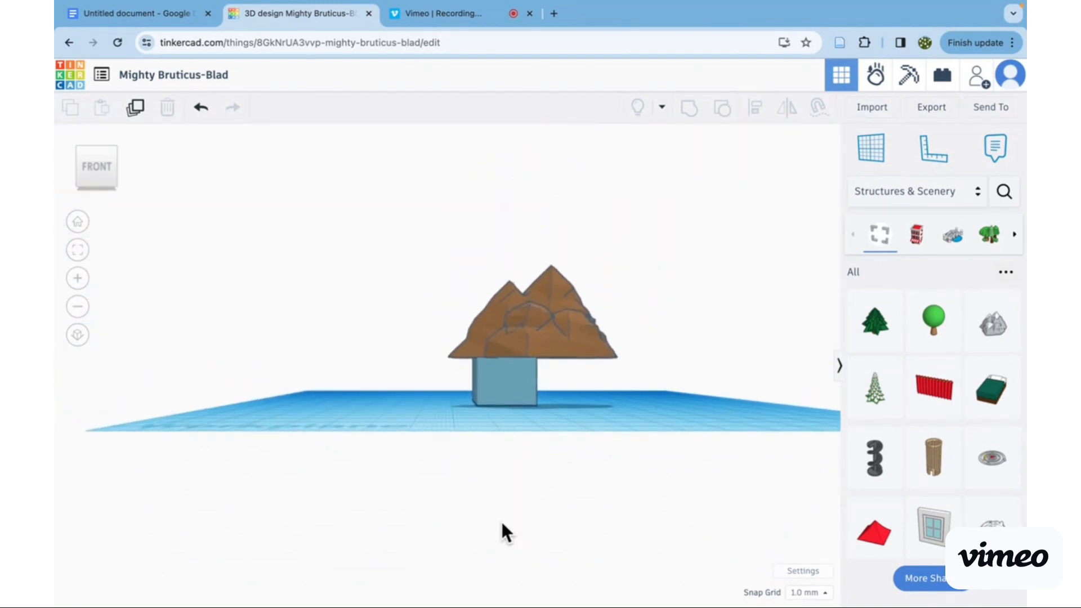
- Lower the mountains onto the workplane to the right of the box and narrow them from the side facing the box
left_click(546, 332)
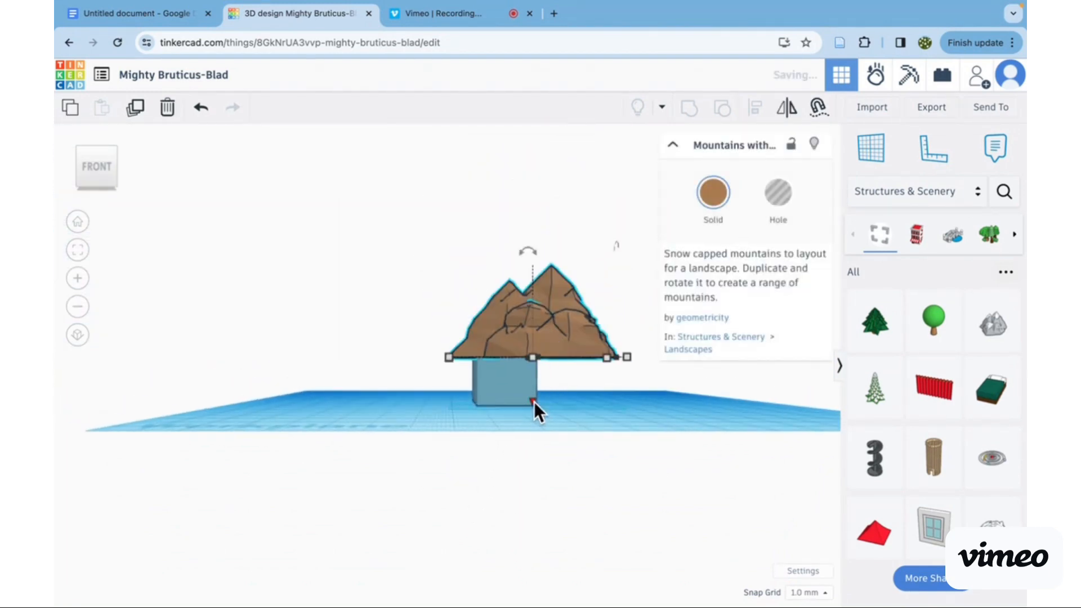
mouse_move(546, 338)
left_mouse_down()
mouse_move(552, 385)
mouse_move(543, 350)
left_mouse_up()
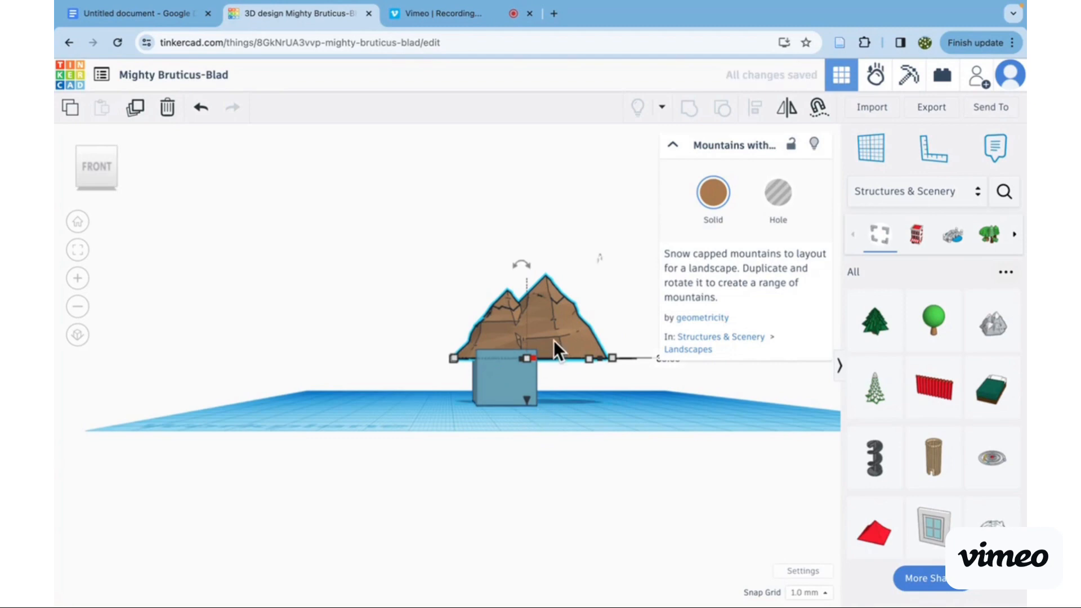
left_click_drag(552, 340, 644, 419)
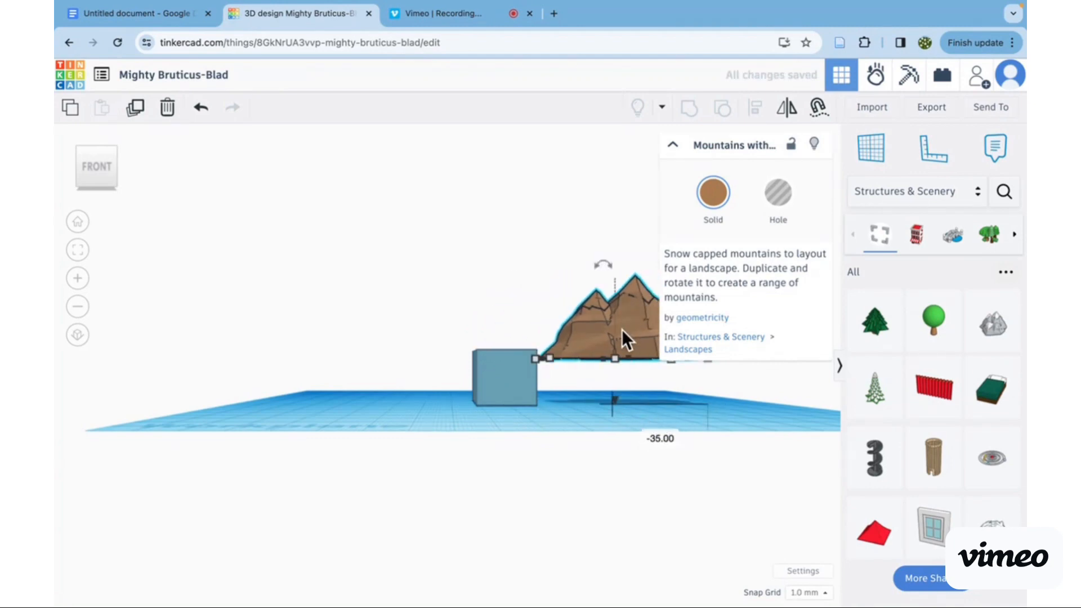
scroll(626, 312, "up", 5)
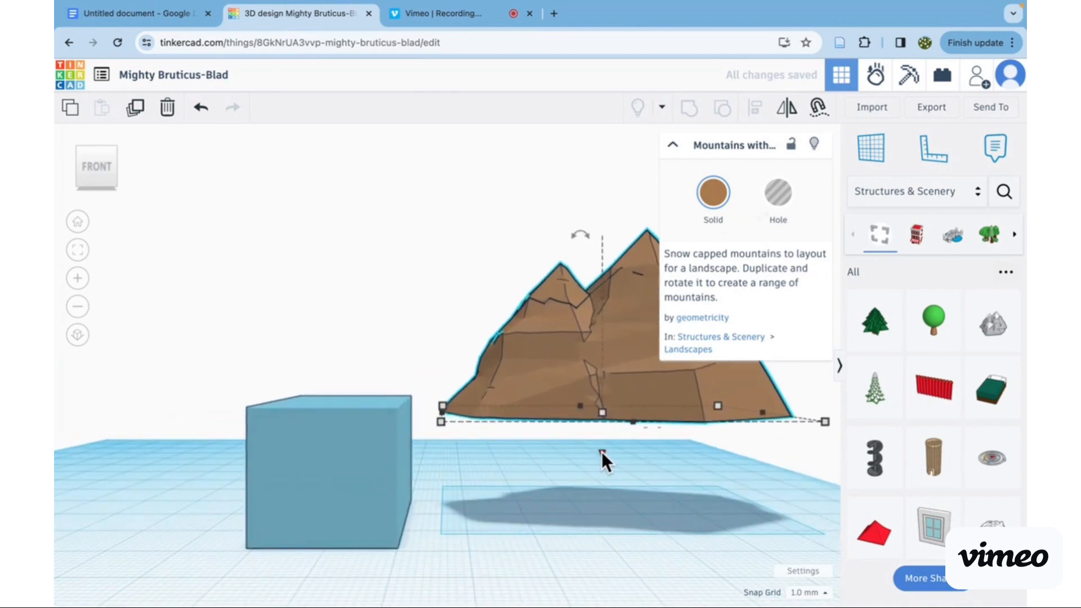
left_click_drag(601, 451, 598, 538)
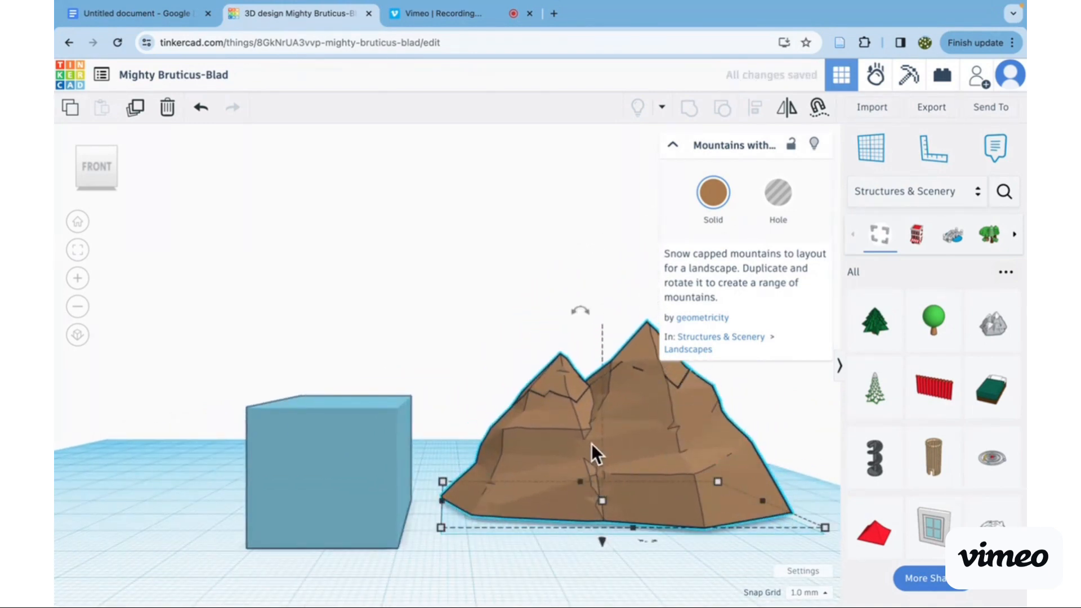
left_click_drag(441, 499, 543, 501)
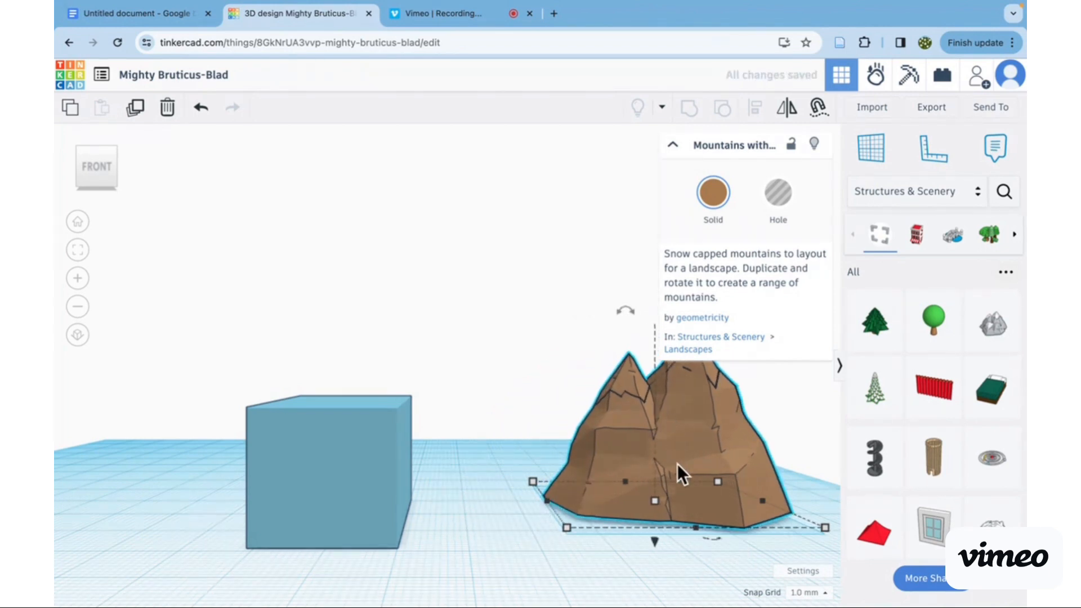
- Turn the mountains into a hole and back to solid, and lock and unlock them
left_click(786, 201)
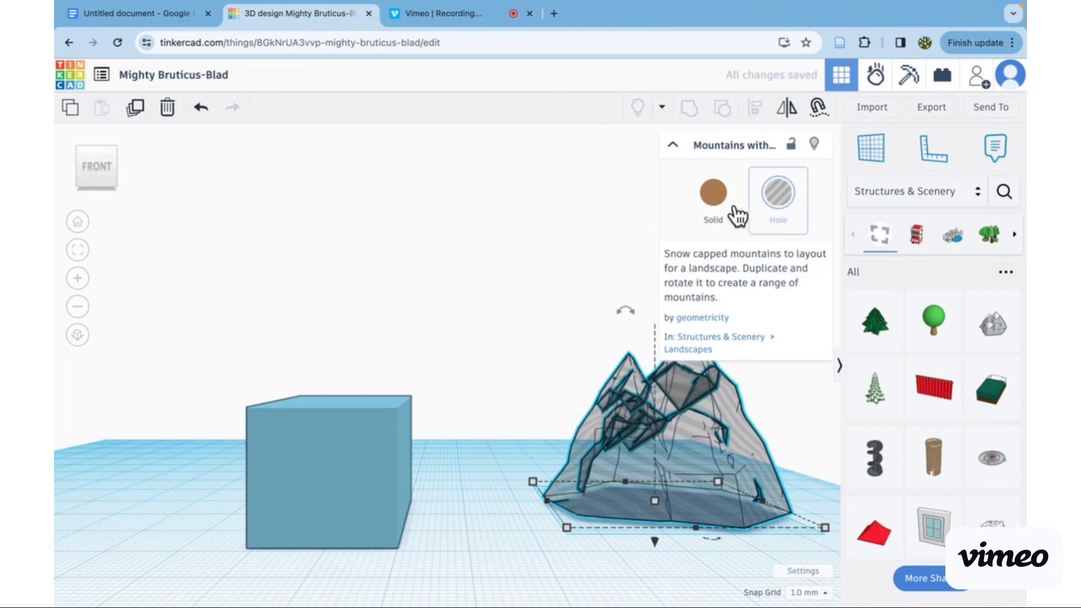
left_click(714, 194)
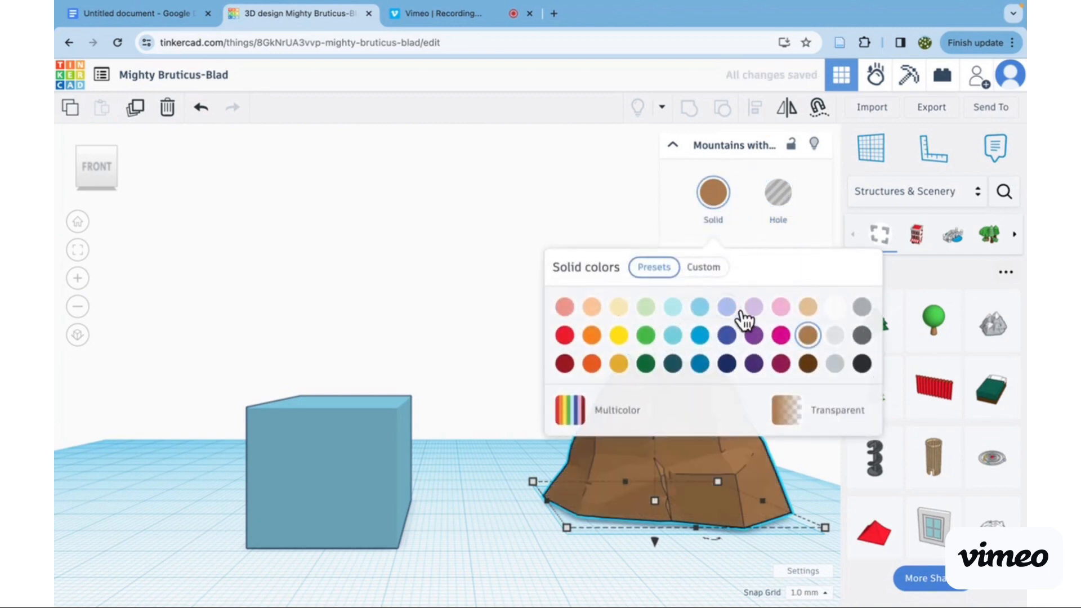
left_click(791, 145)
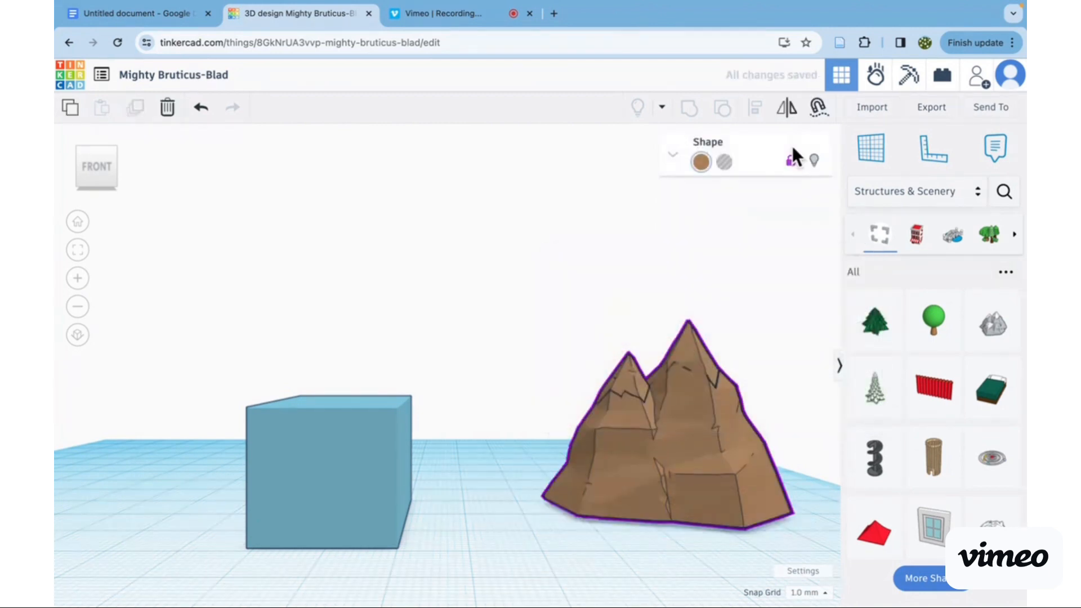
left_click(792, 147)
- Reposition the mountains beside the box, and cut and paste them, moving the pasted shape 9.5 mm towards the box
left_click_drag(694, 418, 353, 543)
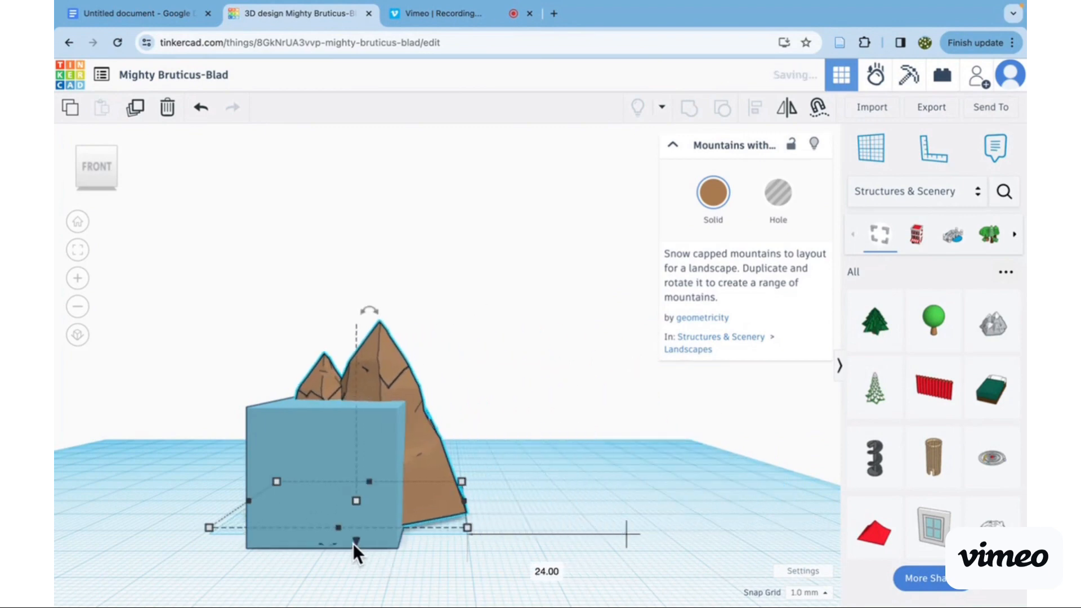
left_click_drag(391, 400, 532, 471)
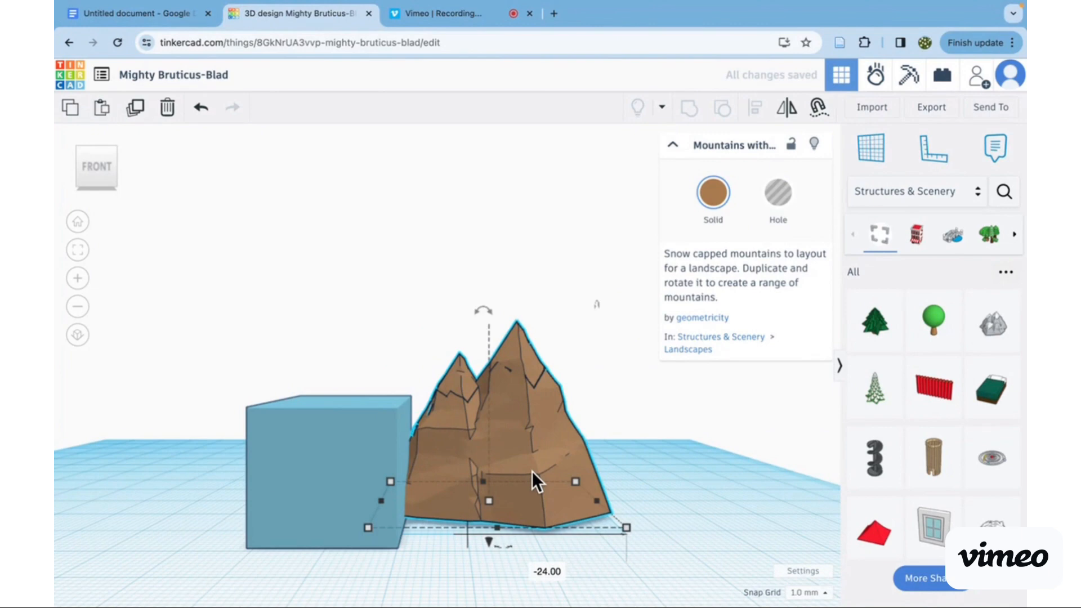
key("super+x")
key("super+v")
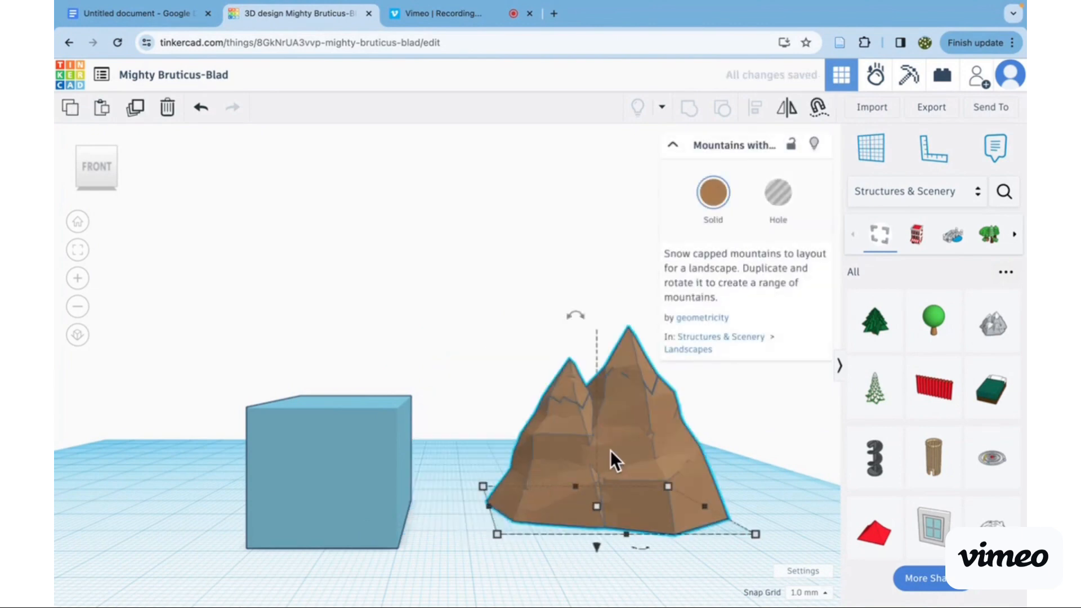
left_click_drag(610, 451, 553, 523)
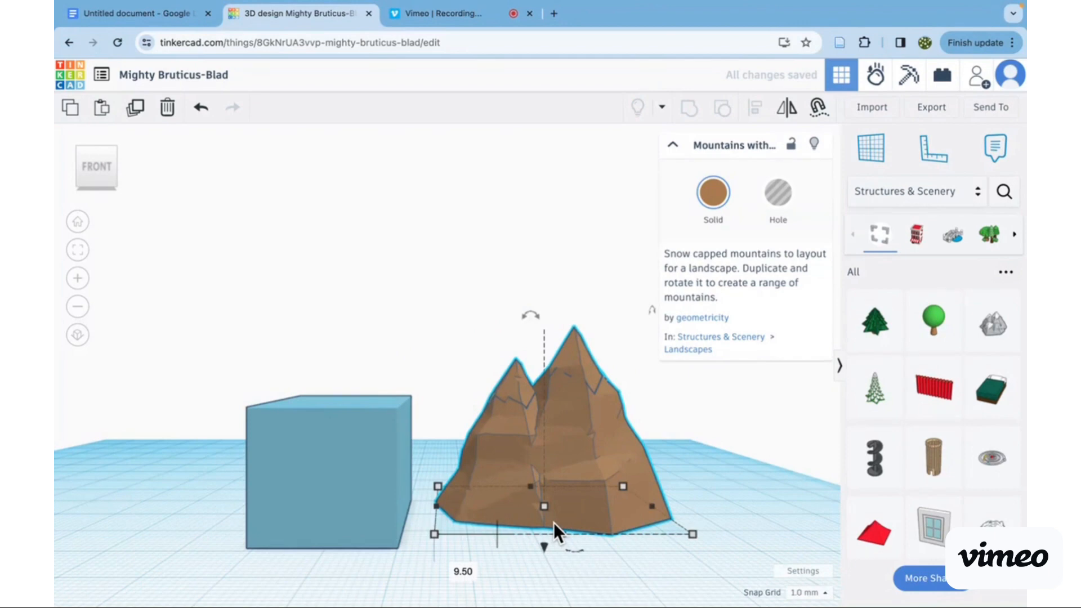
- Delete the mountains and undo the deletion
key("Delete")
scroll(535, 457, "down", 3)
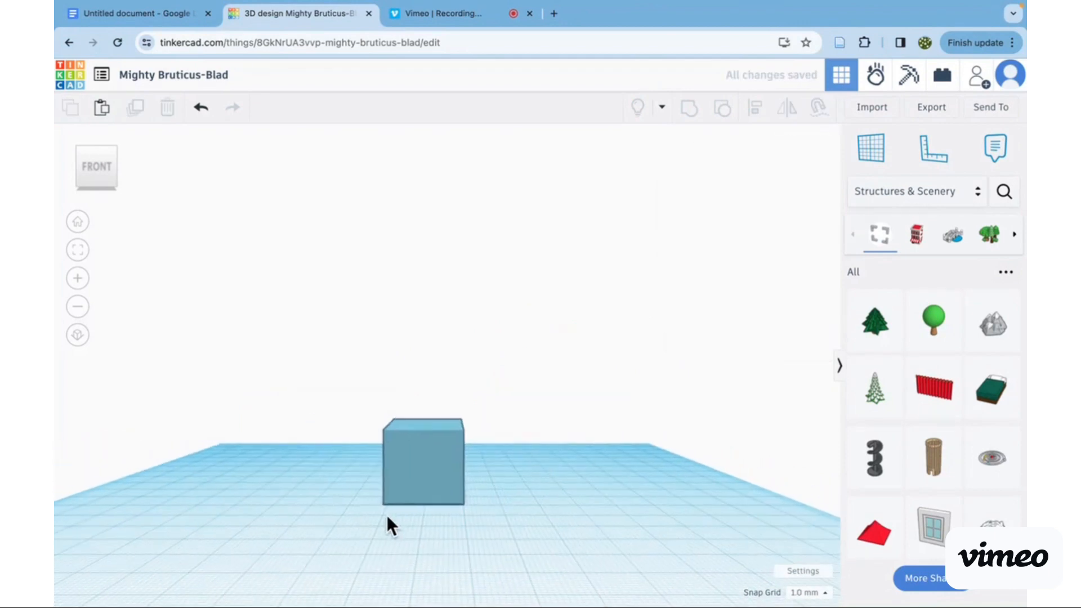
key("super+z")
- Move the mountains 44.5 mm to overlap the box, and view both from the back in orthographic projection
left_click(578, 437)
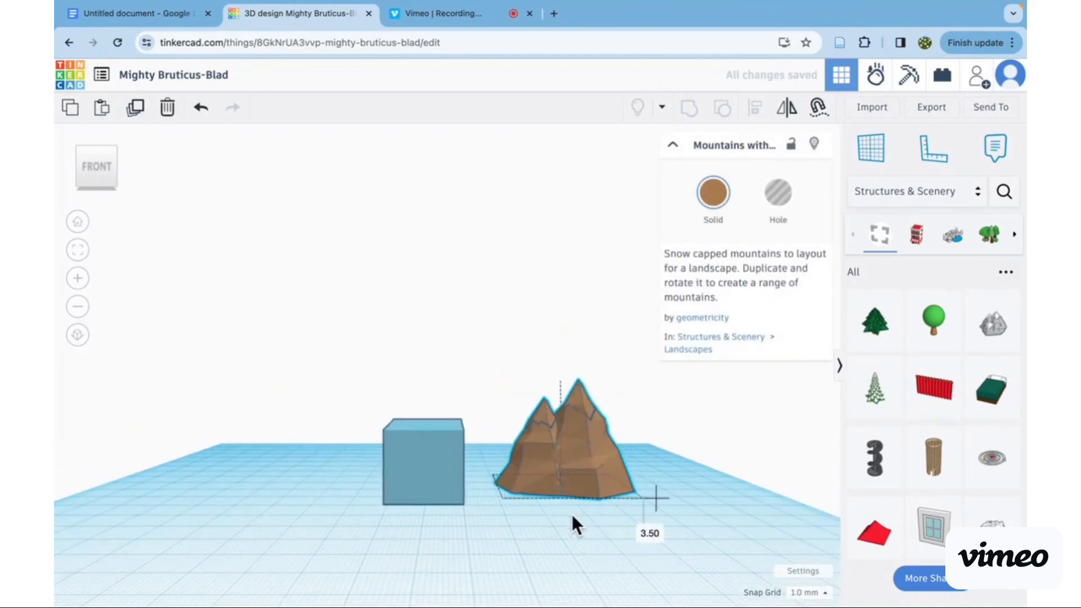
left_click_drag(572, 516, 433, 523)
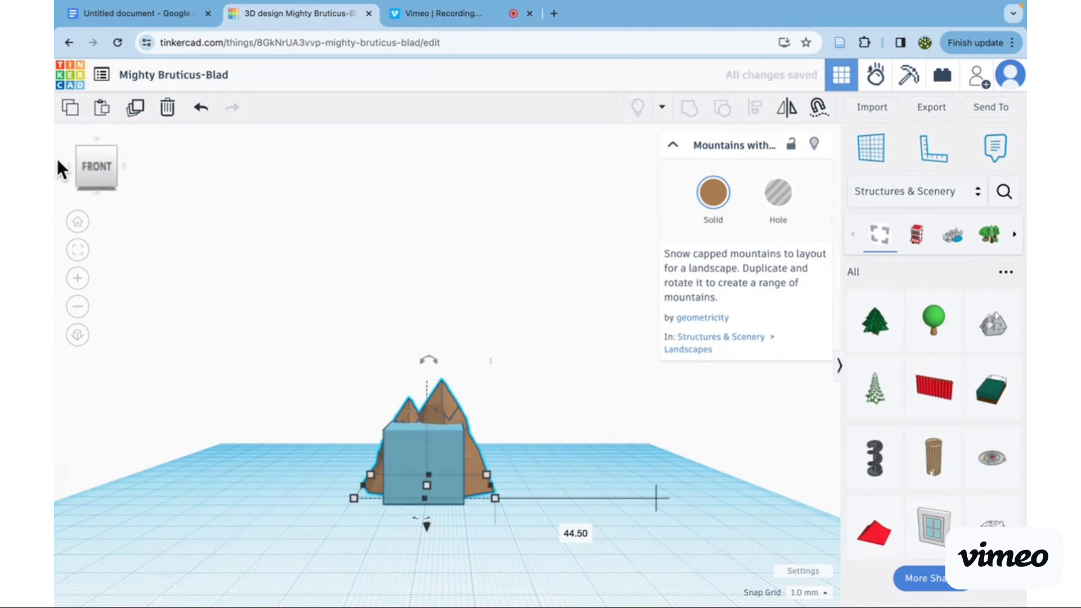
left_click(70, 167)
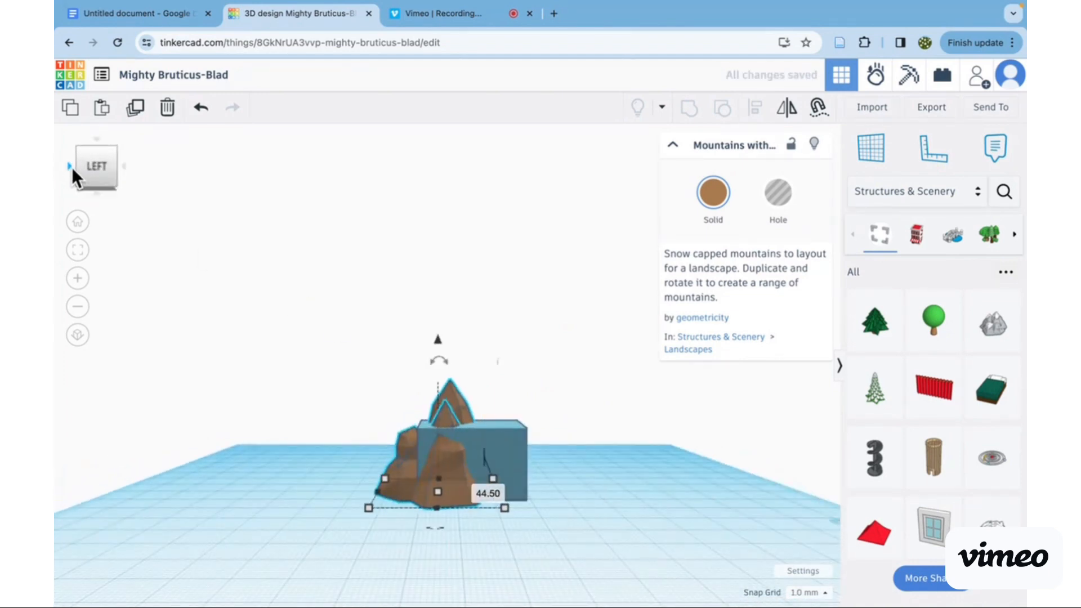
left_click(70, 167)
left_click_drag(488, 455, 498, 504)
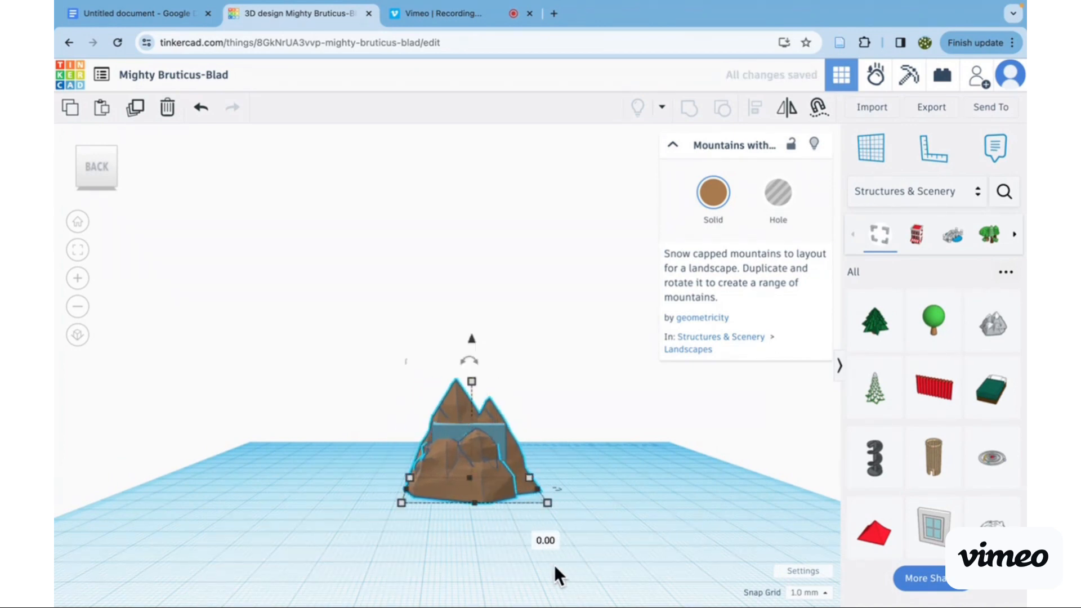
scroll(251, 352, "up", 3)
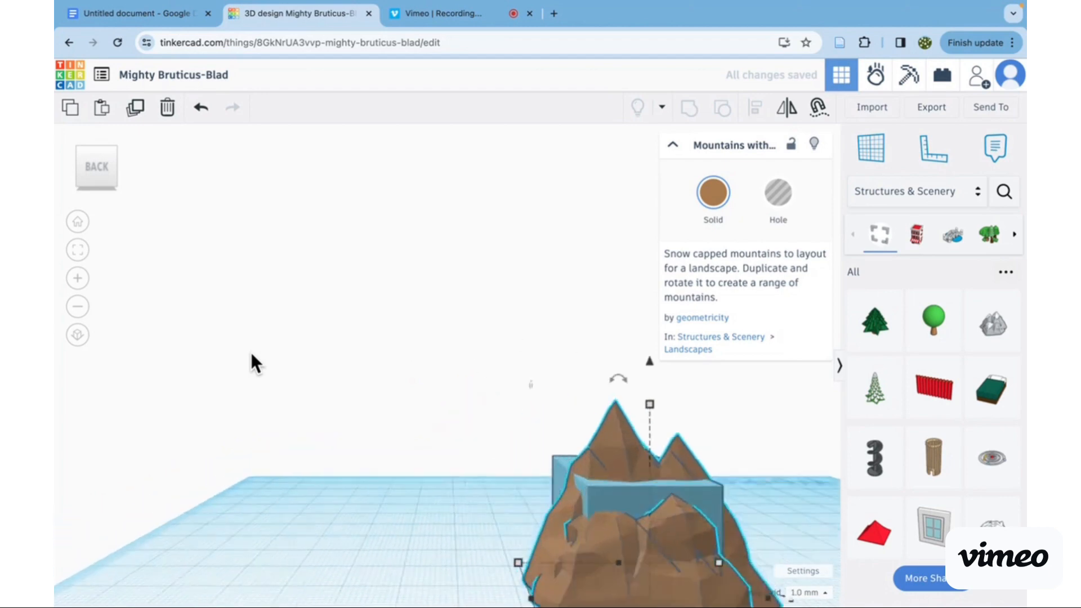
left_click(79, 335)
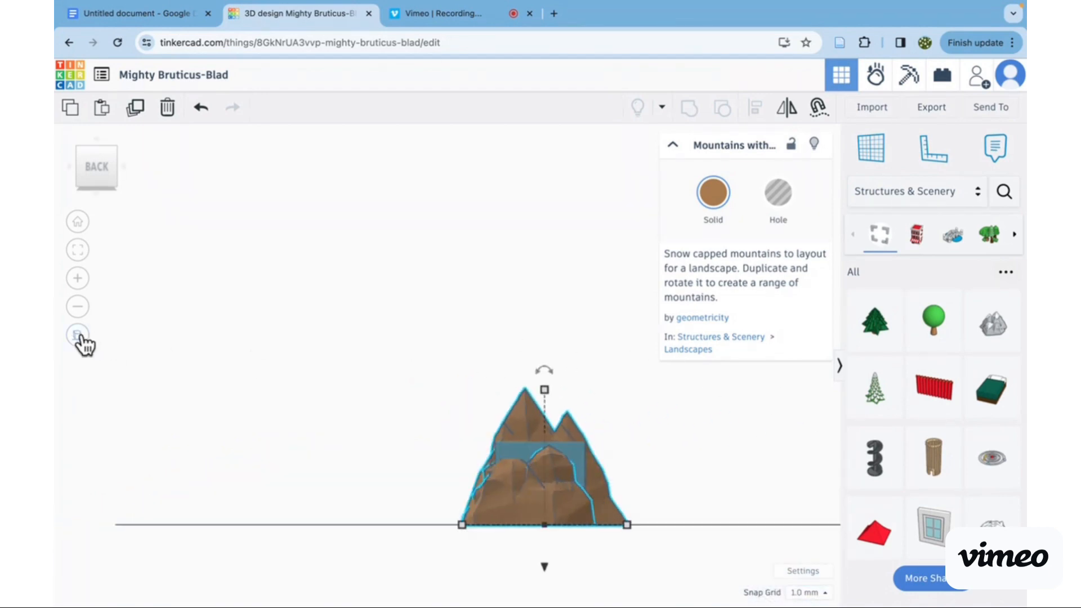
- Return to perspective view, resize the mountains' base to 36 mm by 2 mm, and view the shapes from the front
left_click(78, 335)
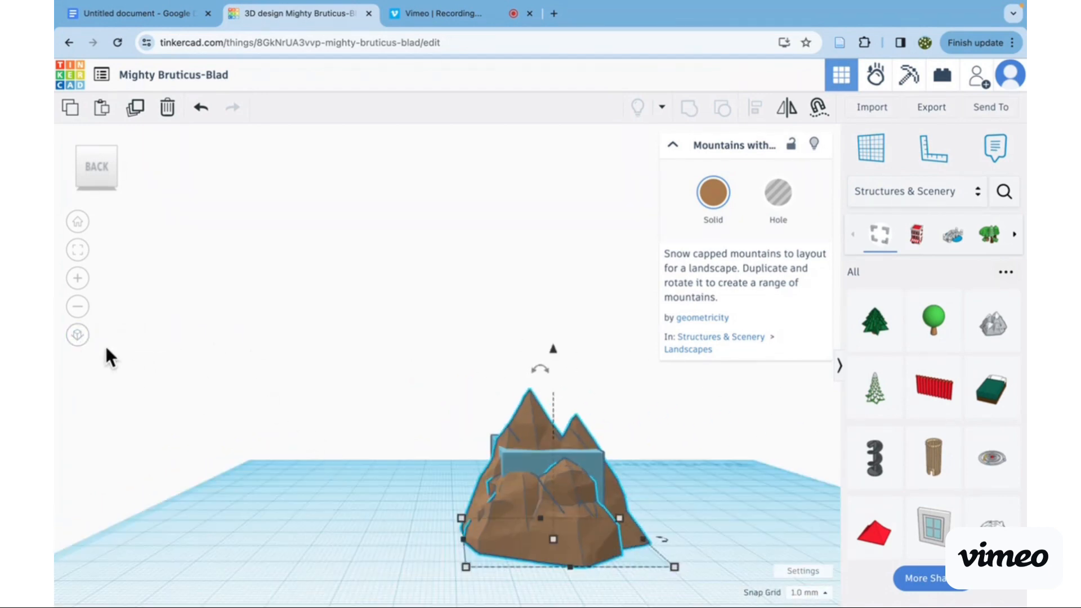
left_click_drag(541, 368, 547, 394)
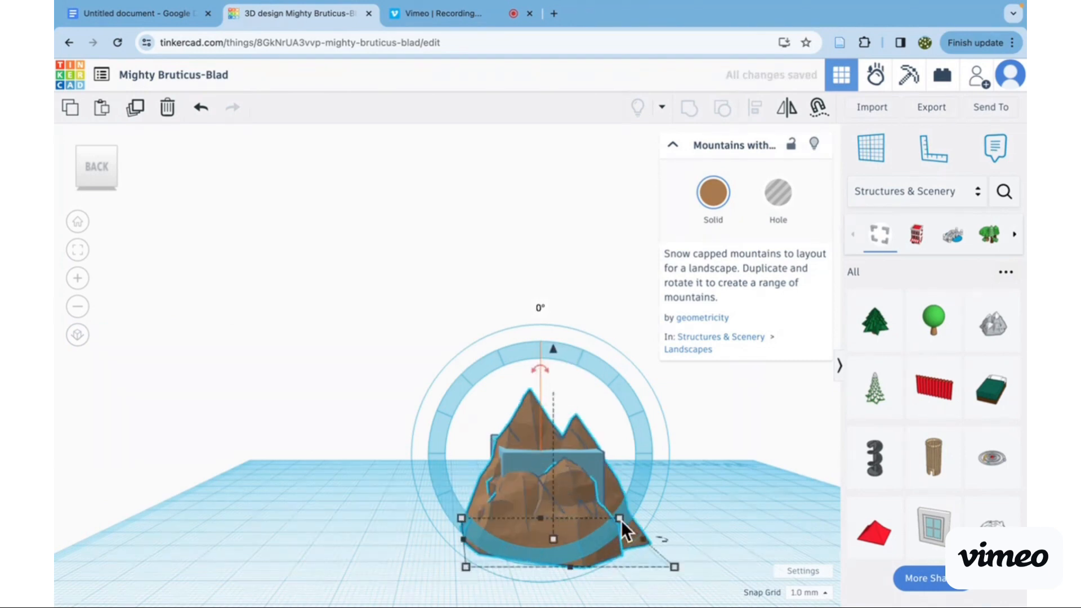
left_click_drag(677, 570, 601, 513)
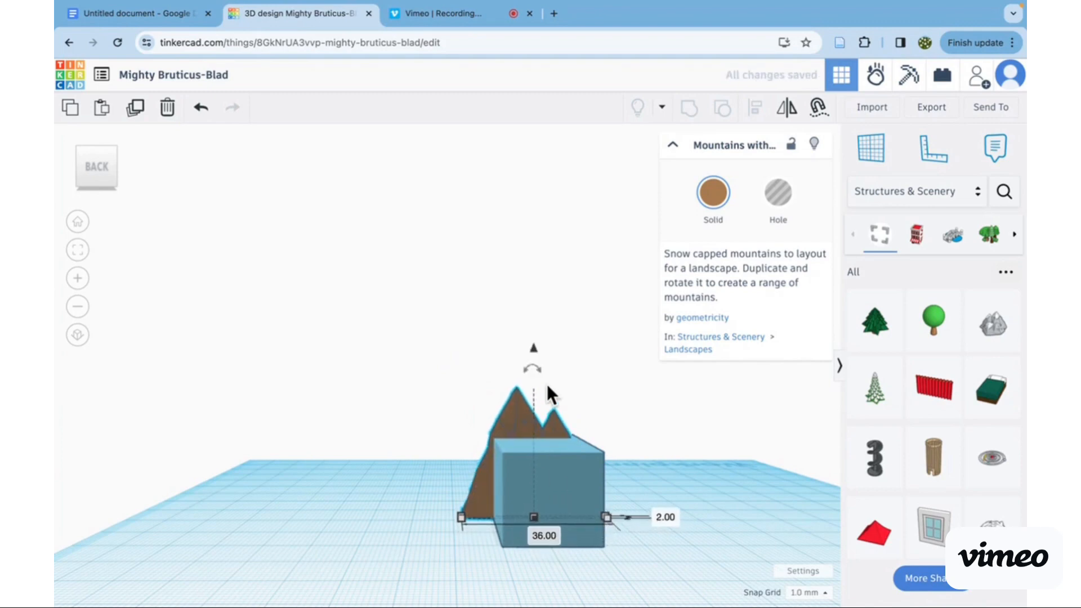
scroll(546, 384, "up", 2)
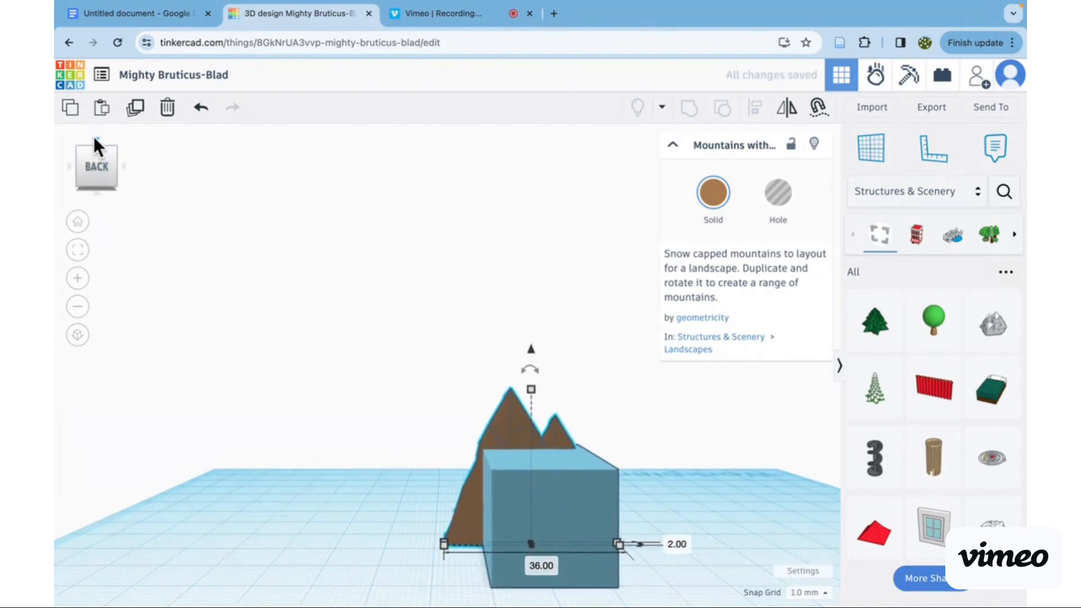
left_click(93, 137)
left_click(93, 138)
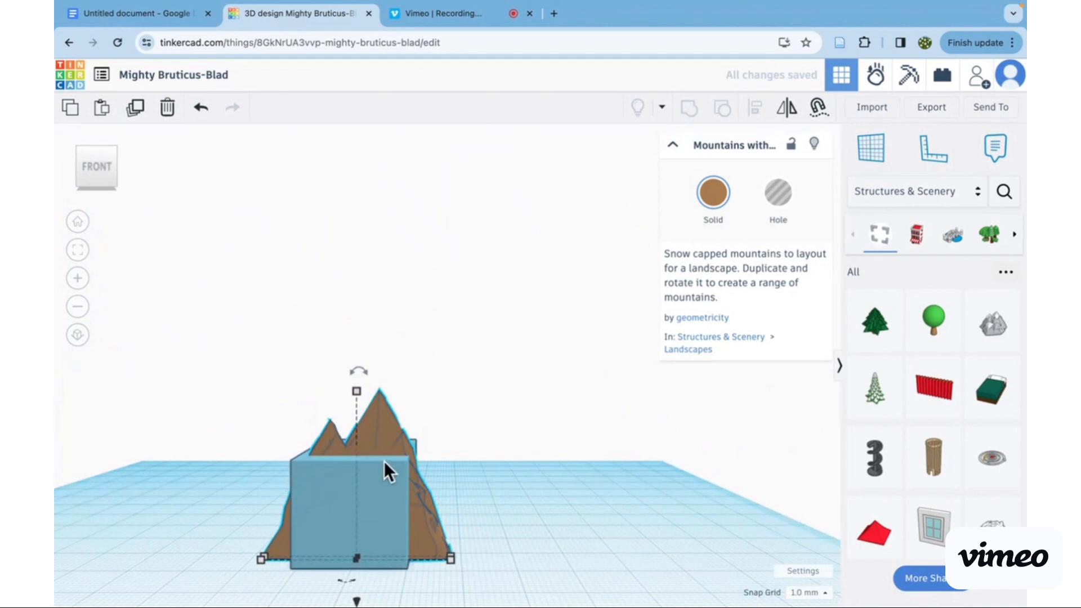
- Bring the mountains in front of the box, reduce their height to 20 mm and narrow their base
left_click_drag(382, 422, 377, 516)
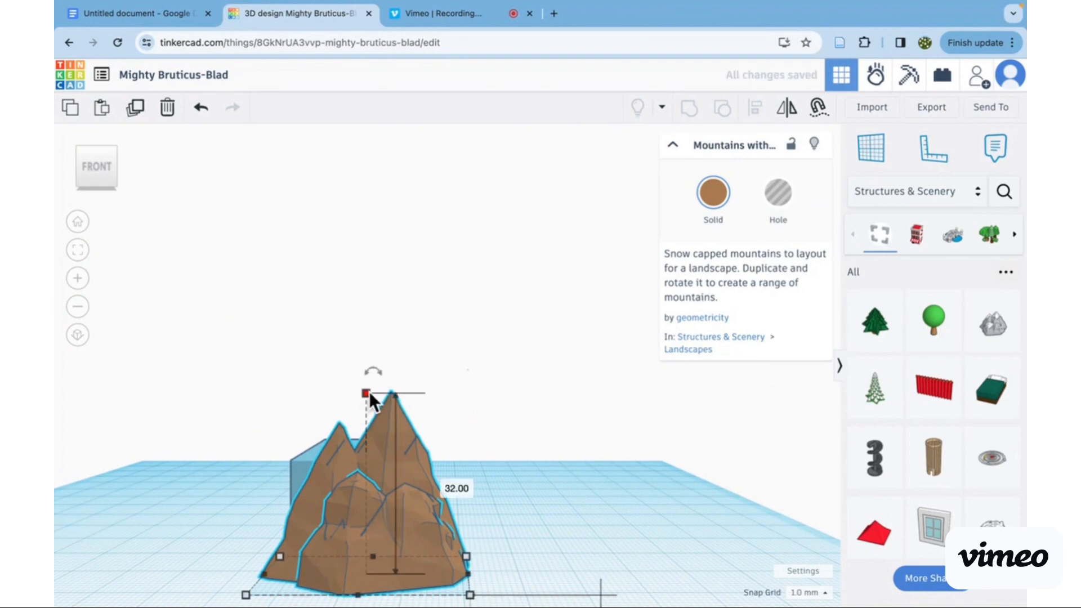
left_click_drag(369, 390, 371, 461)
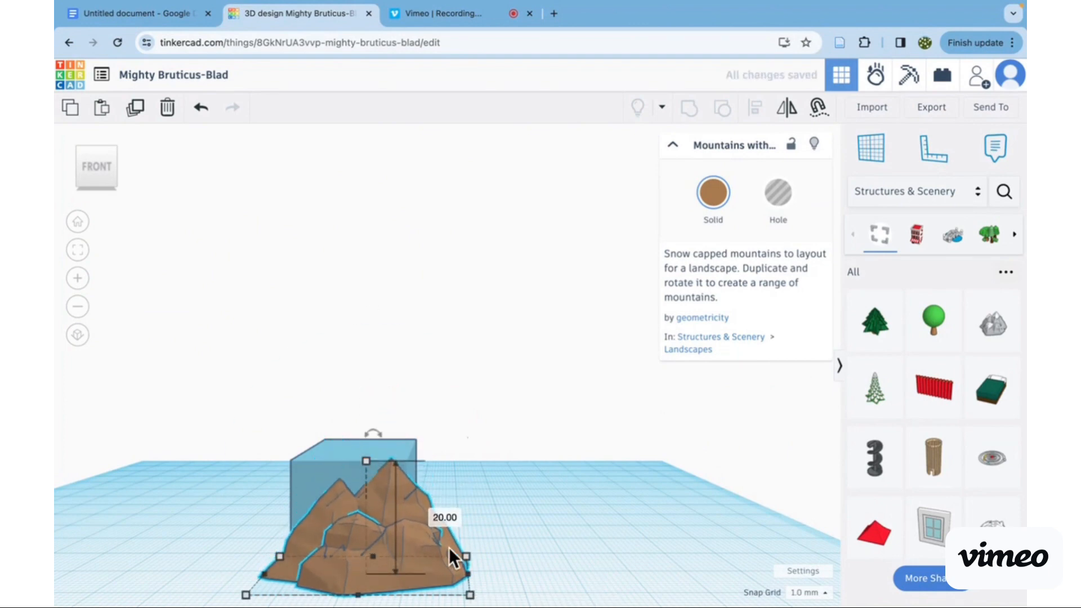
left_click_drag(469, 576, 421, 568)
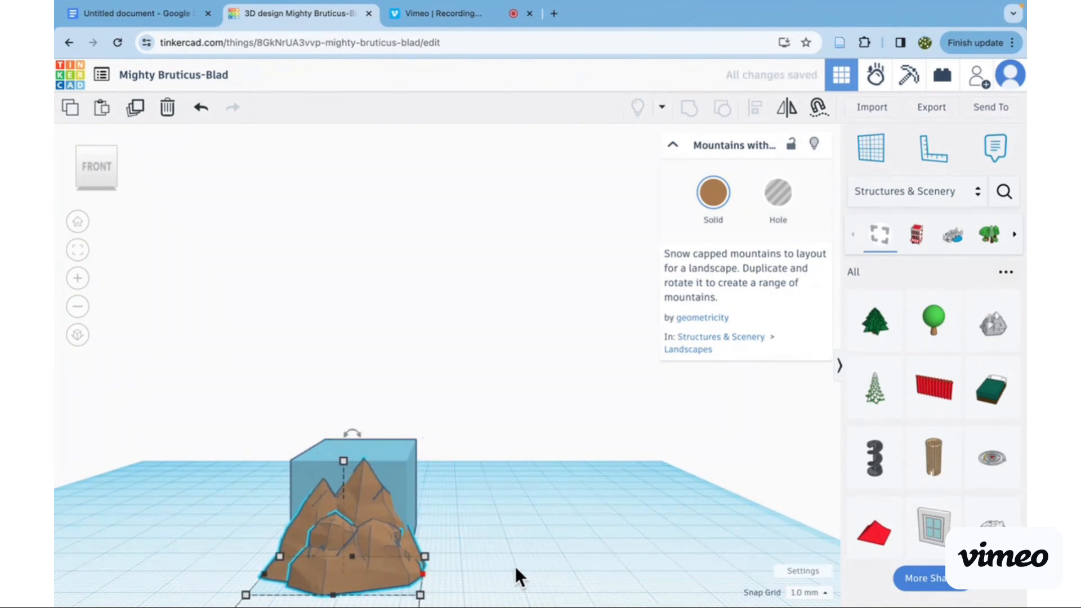
scroll(518, 566, "down", 3)
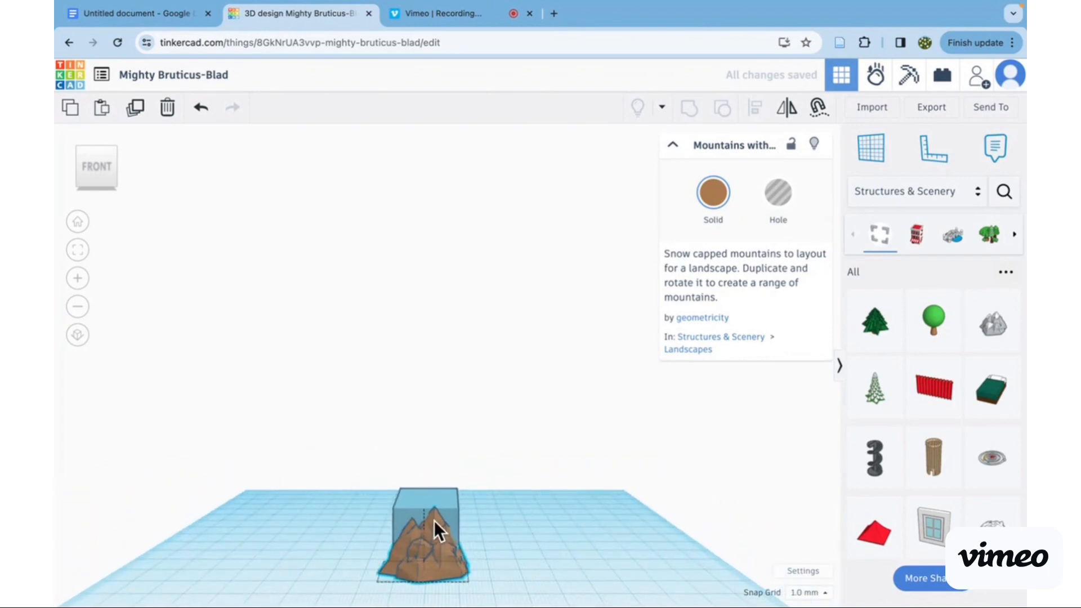
scroll(450, 525, "up", 3)
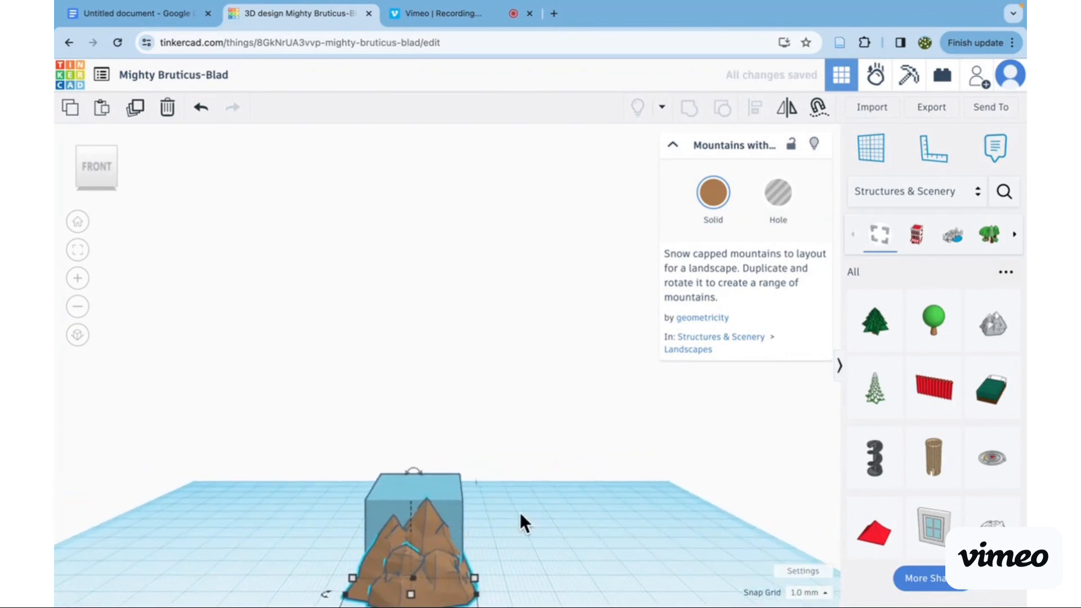
- Slightly shrink the mountains from a front corner of their base and deselect them
left_click(511, 393)
scroll(519, 497, "down", 3)
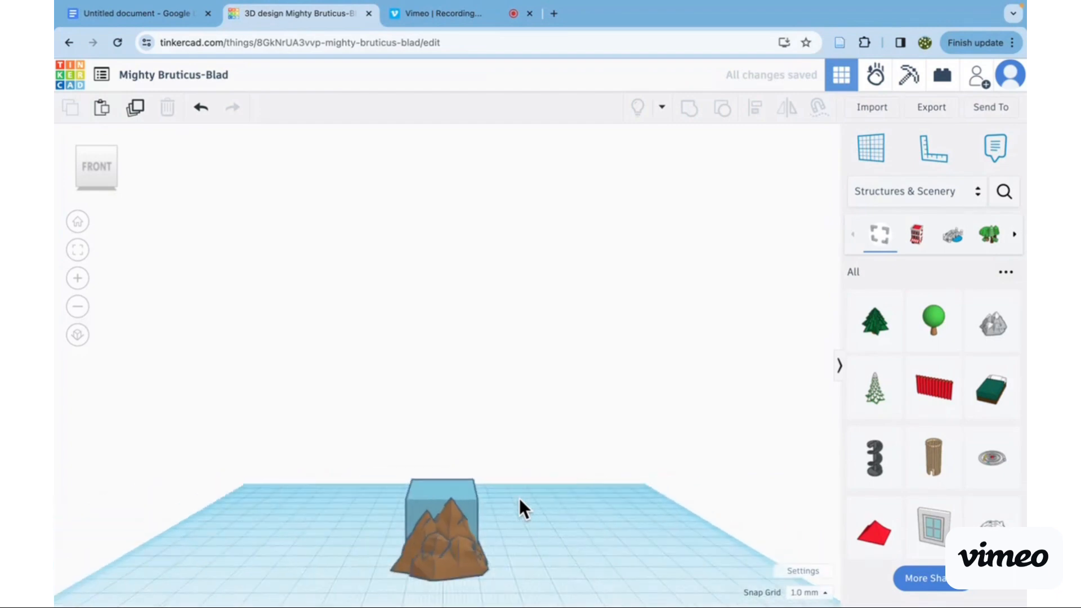
left_click(454, 535)
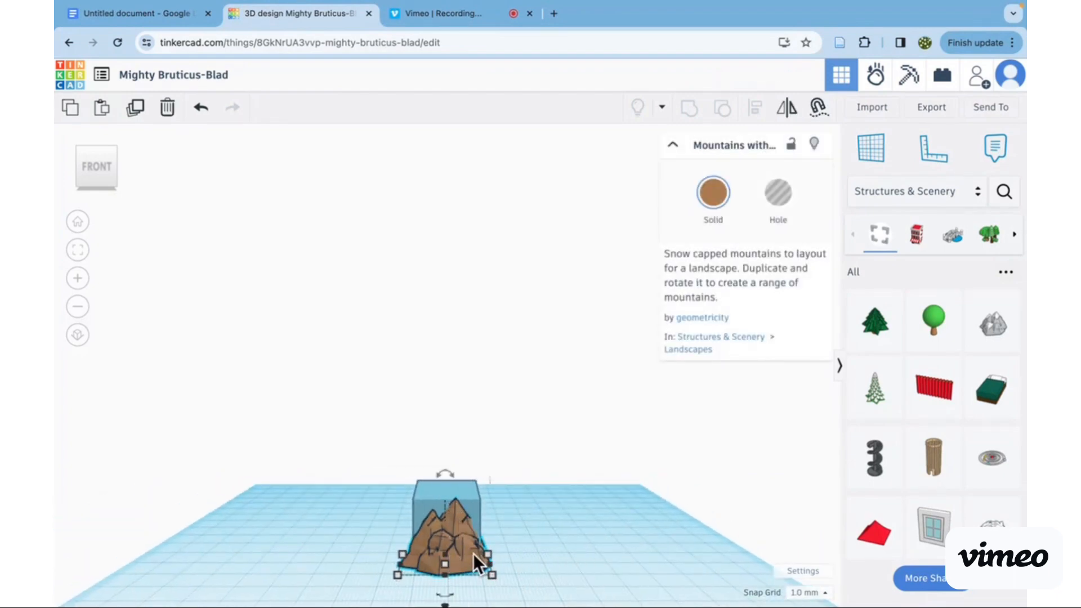
left_click_drag(492, 575, 450, 553)
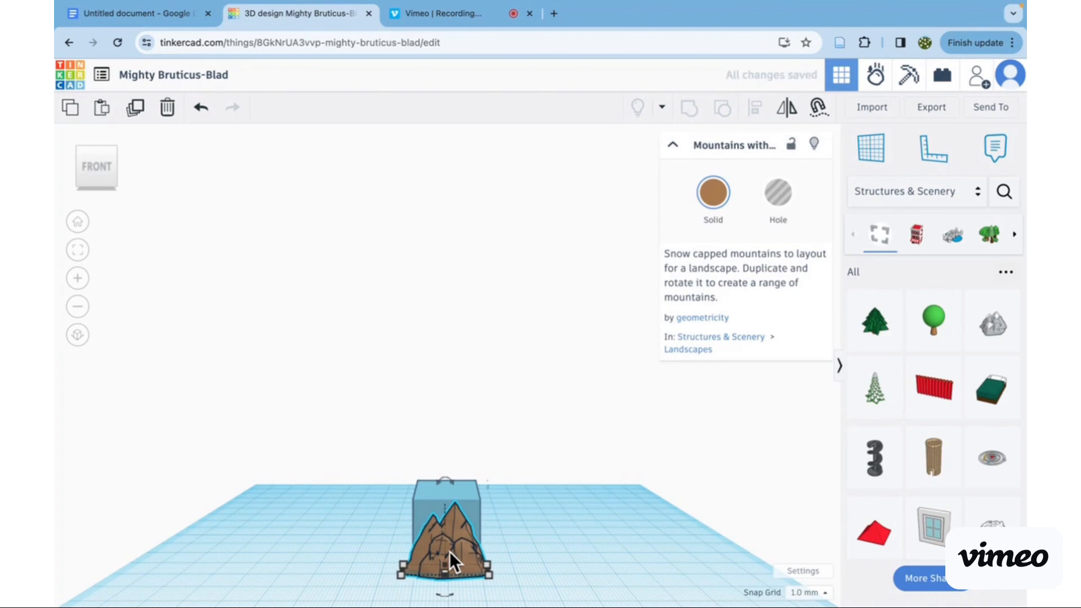
scroll(536, 450, "down", 2)
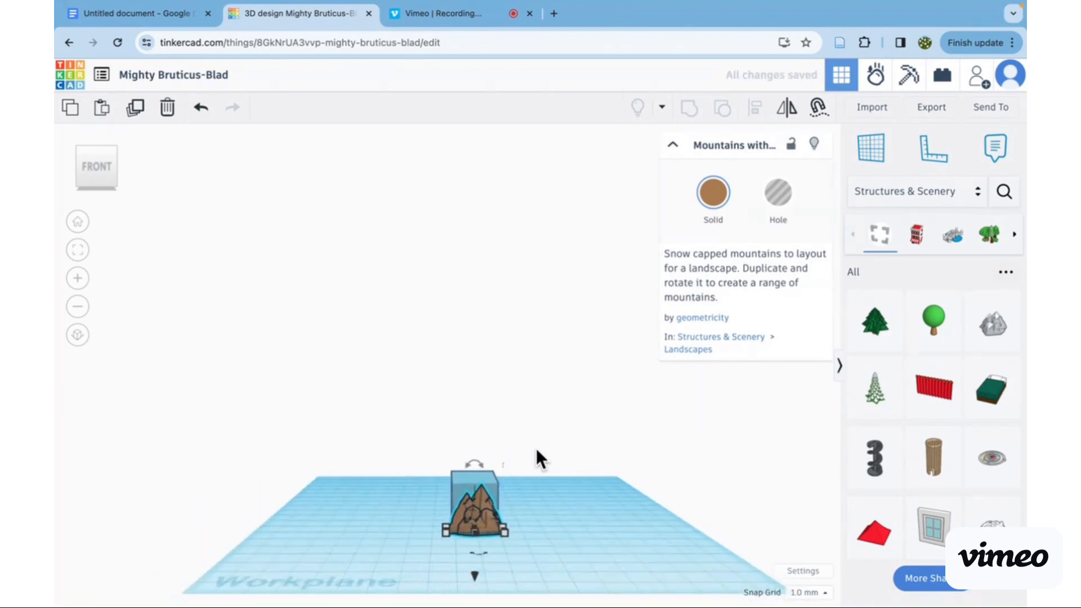
left_click(532, 520)
scroll(597, 440, "up", 3)
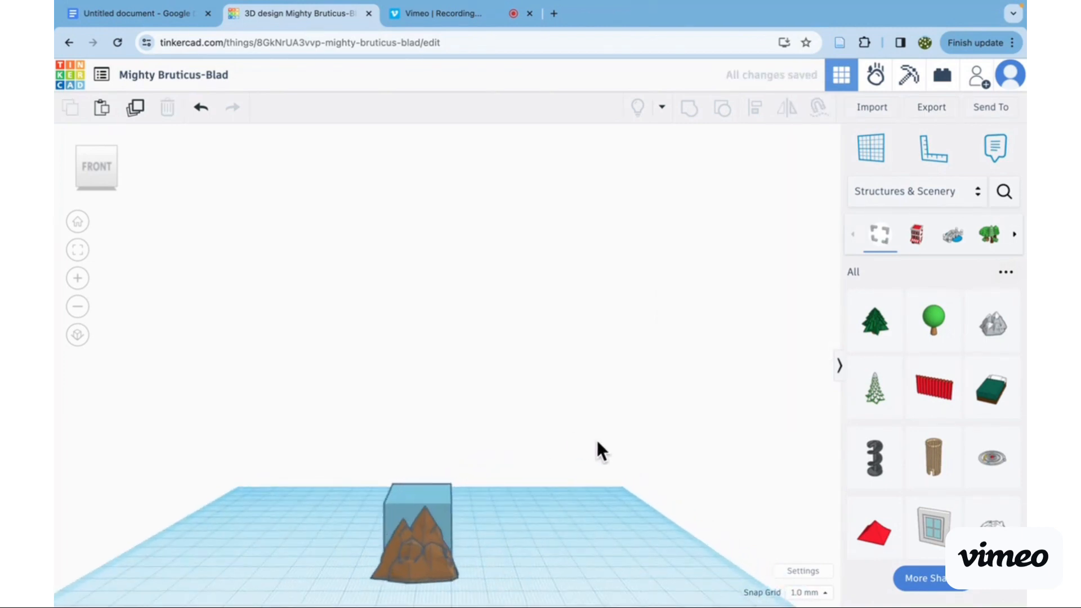
- Add the standing figure with raised arms from the Creatures & Characters shapes to the workplane beside the mountains
left_click(895, 197)
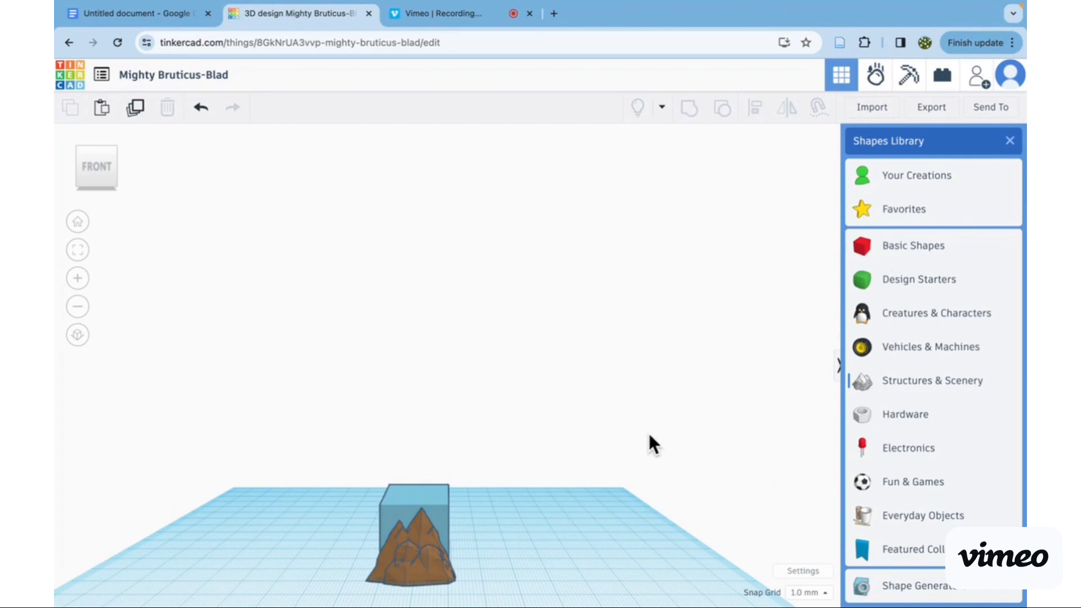
left_click(928, 315)
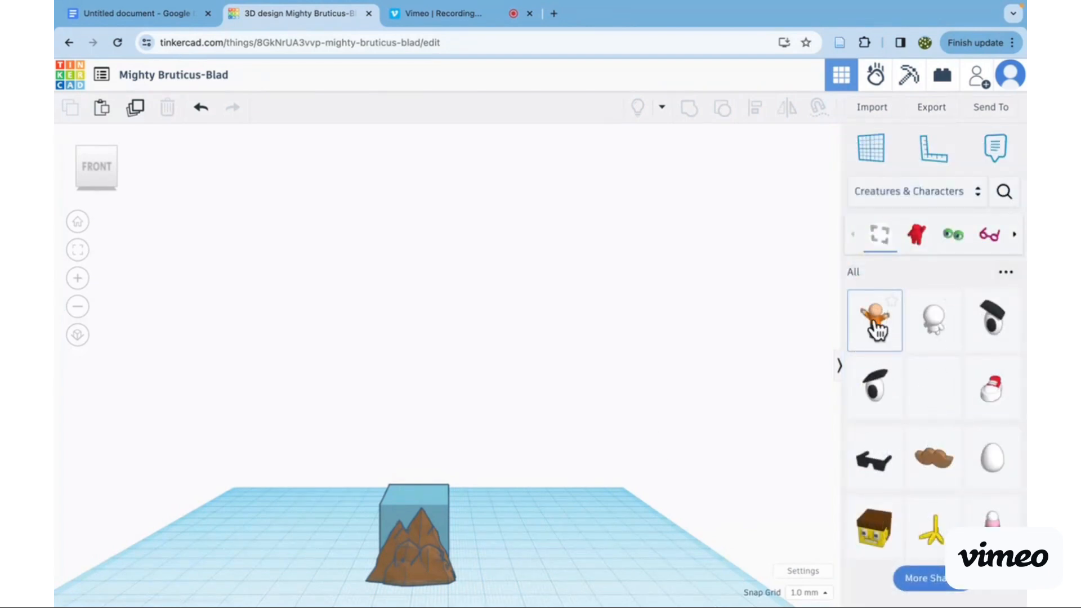
left_click_drag(877, 329, 664, 445)
left_click_drag(861, 341, 542, 554)
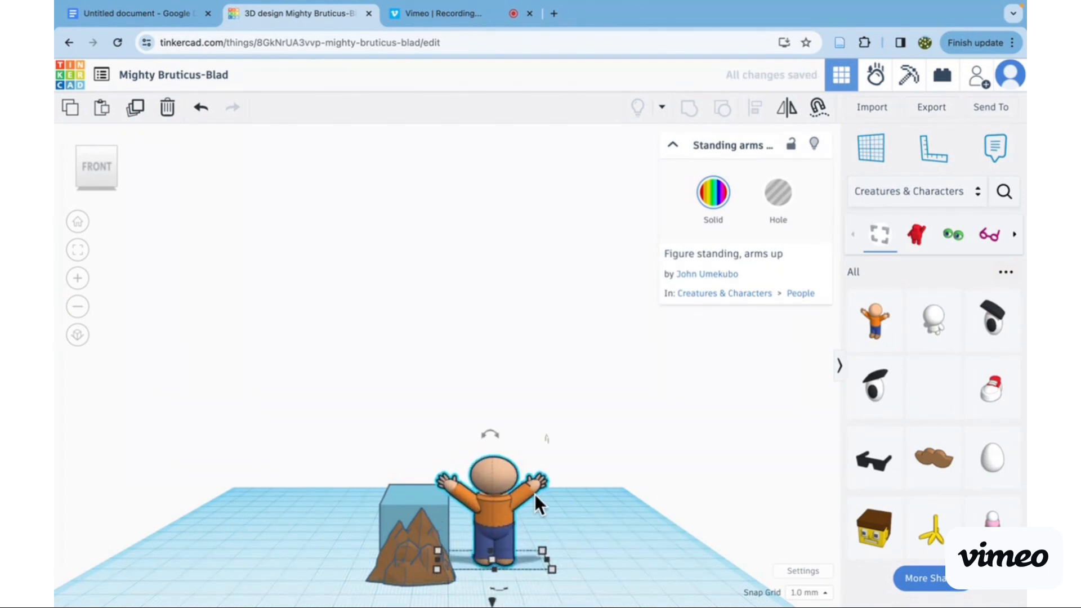
- View the profile page of the standing figure's creator and return to the 3D design
scroll(535, 494, "down", 3)
left_click(705, 271)
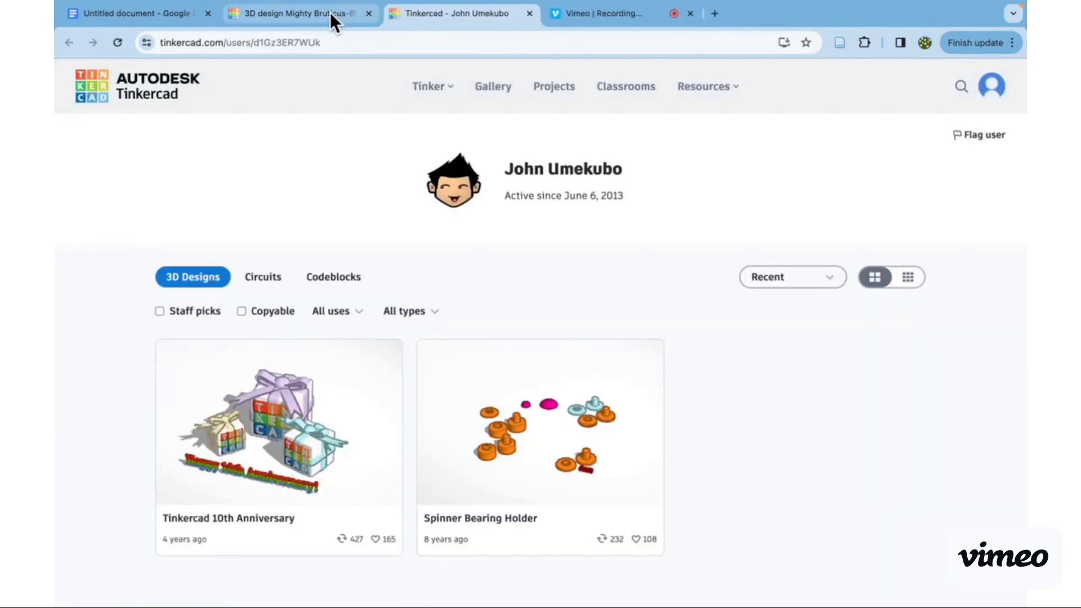
scroll(525, 393, "down", 1)
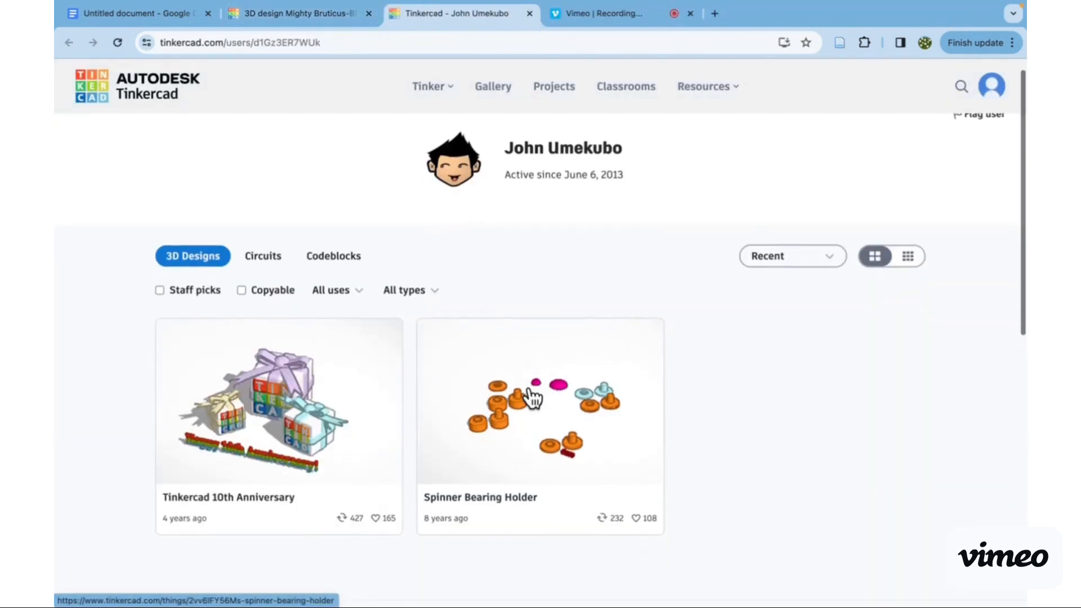
left_click(334, 12)
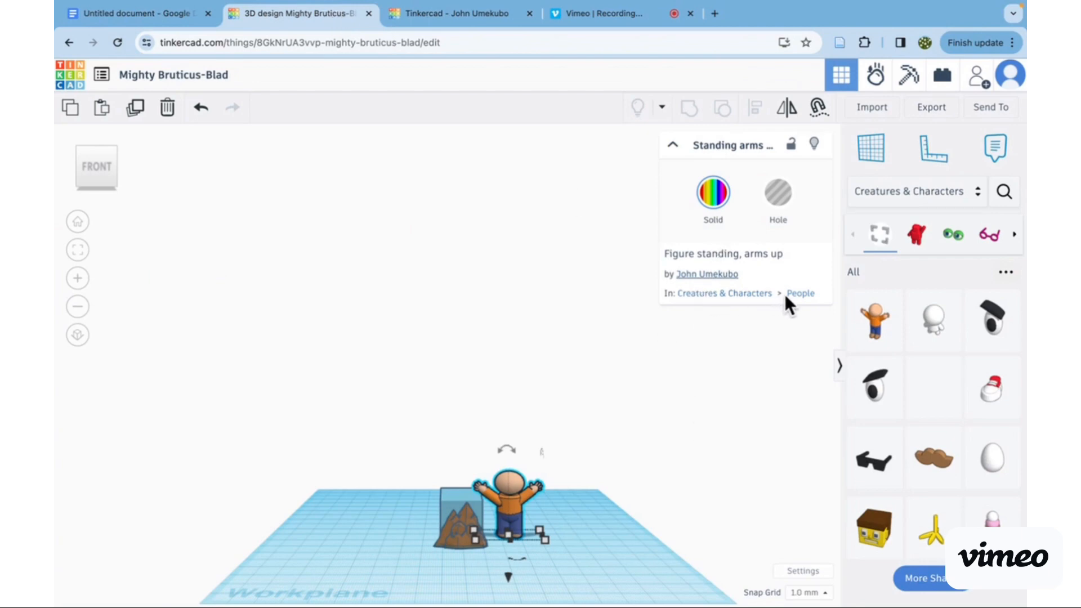
- Delete the standing figure and undo the deletion
key("Delete")
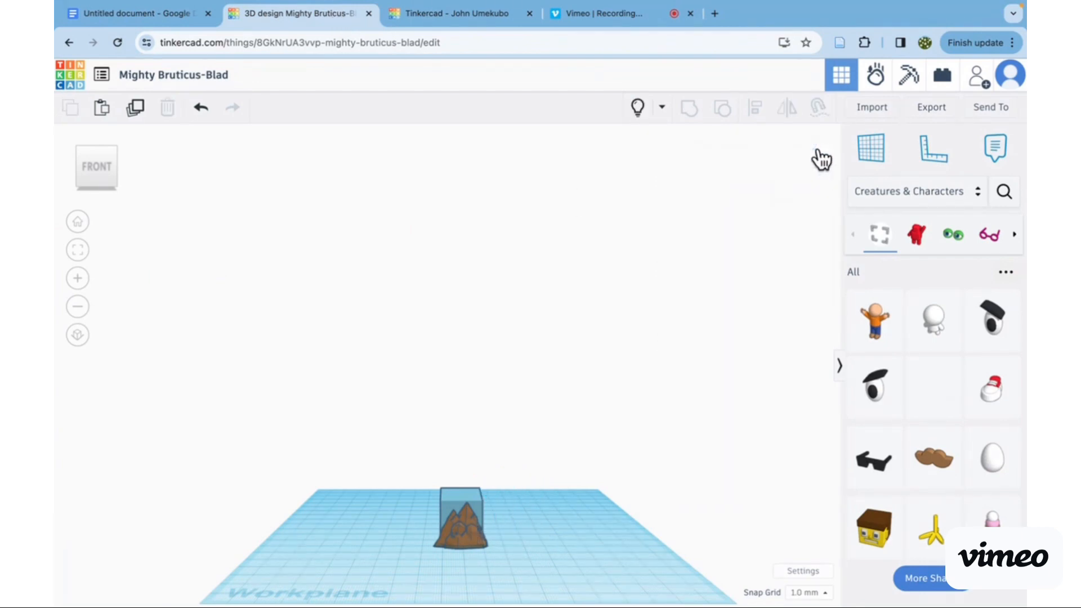
key("ctrl+z")
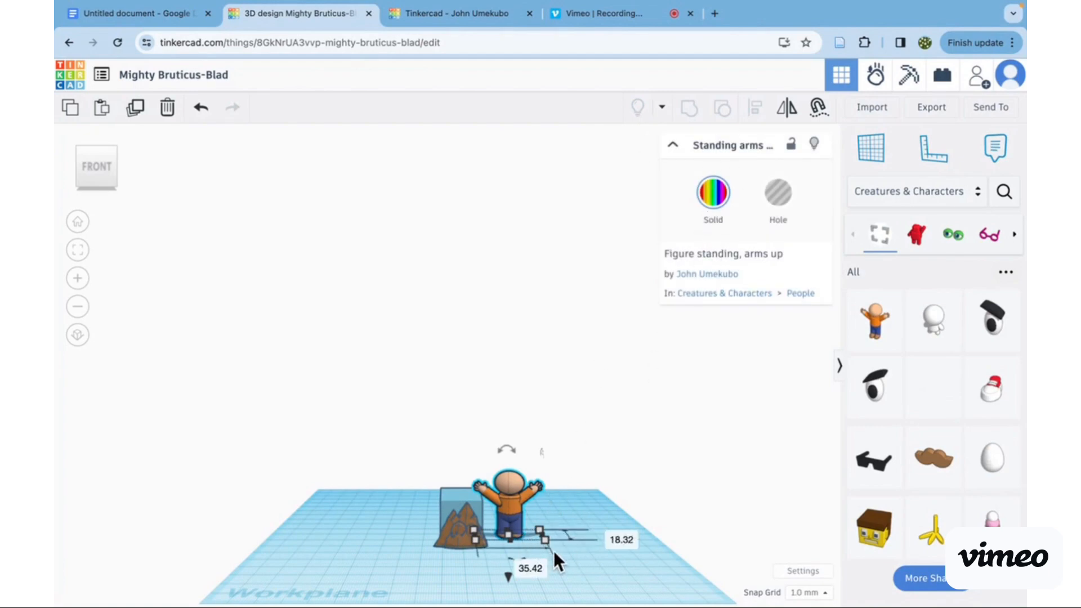
- Enlarge the standing figure's base to 39.42 mm by 26 mm and lower the figure 13 mm
left_click_drag(546, 541, 557, 547)
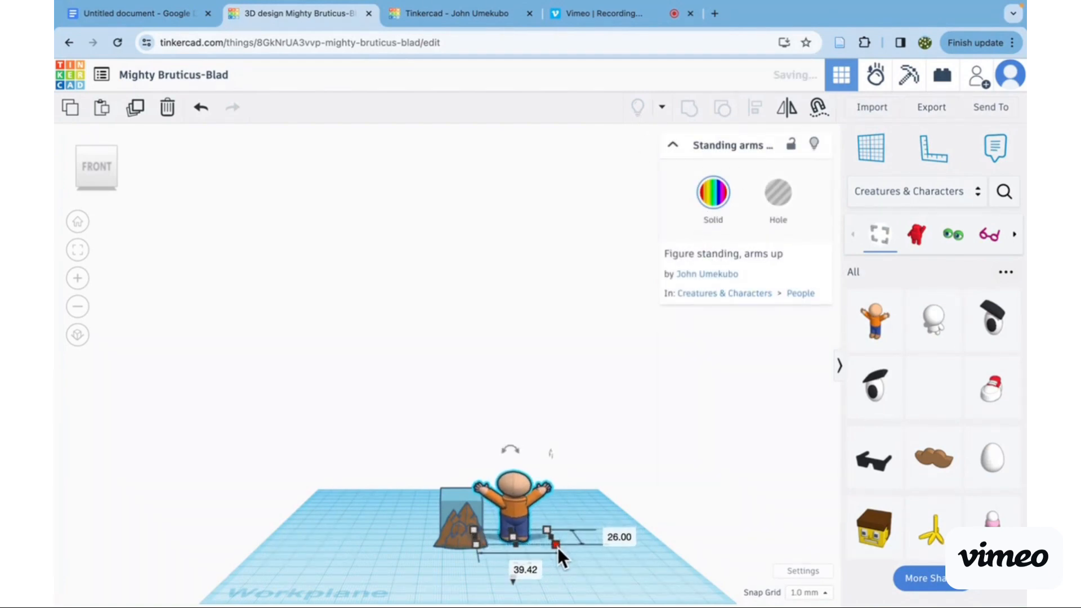
left_click_drag(552, 451, 549, 453)
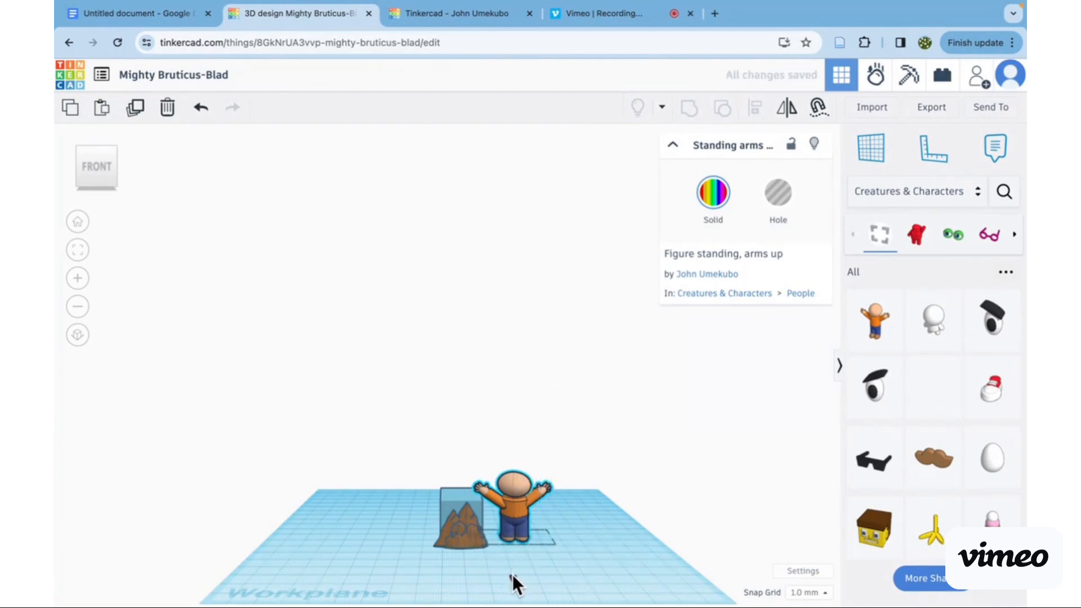
left_click_drag(512, 574, 540, 604)
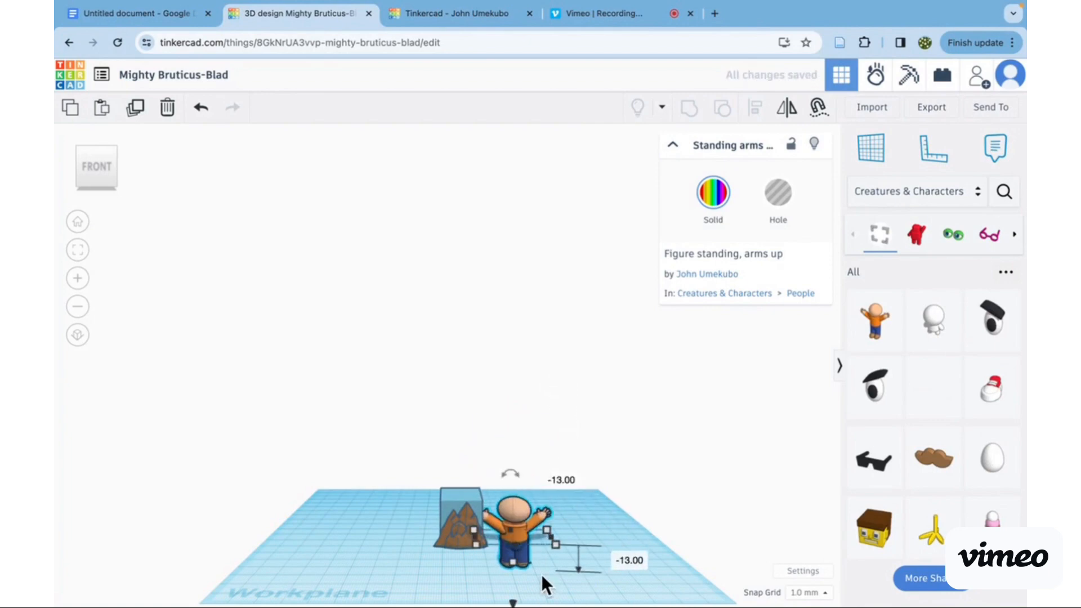
scroll(563, 532, "up", 3)
left_click(613, 427)
scroll(613, 427, "up", 2)
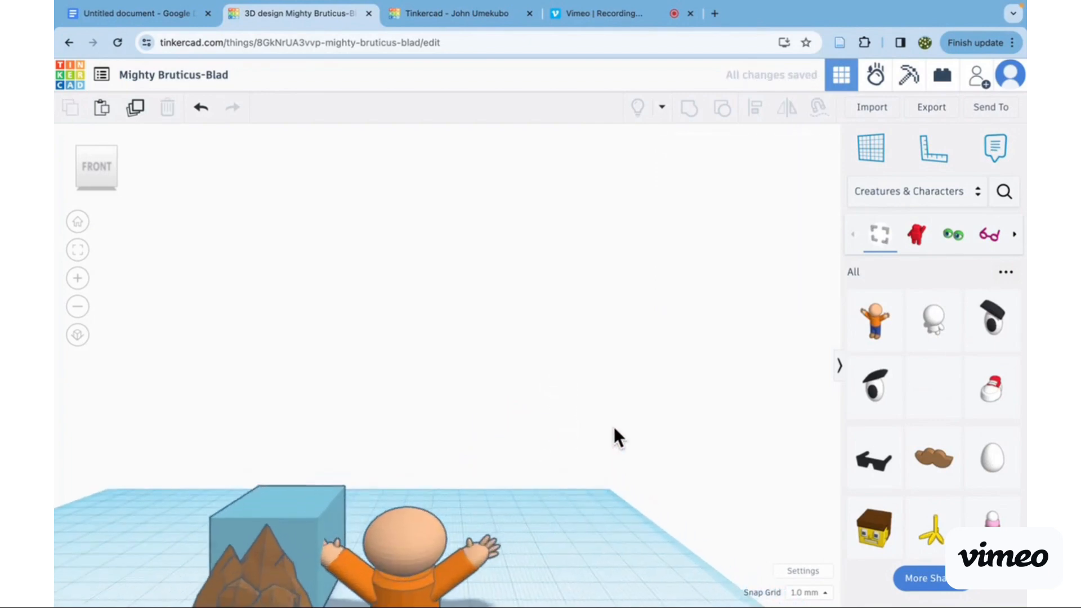
scroll(613, 427, "down", 5)
- Try resizing the figure's base to 27.58 mm by 40 mm and rotating it -22.5°, and undo both changes
left_click(515, 492)
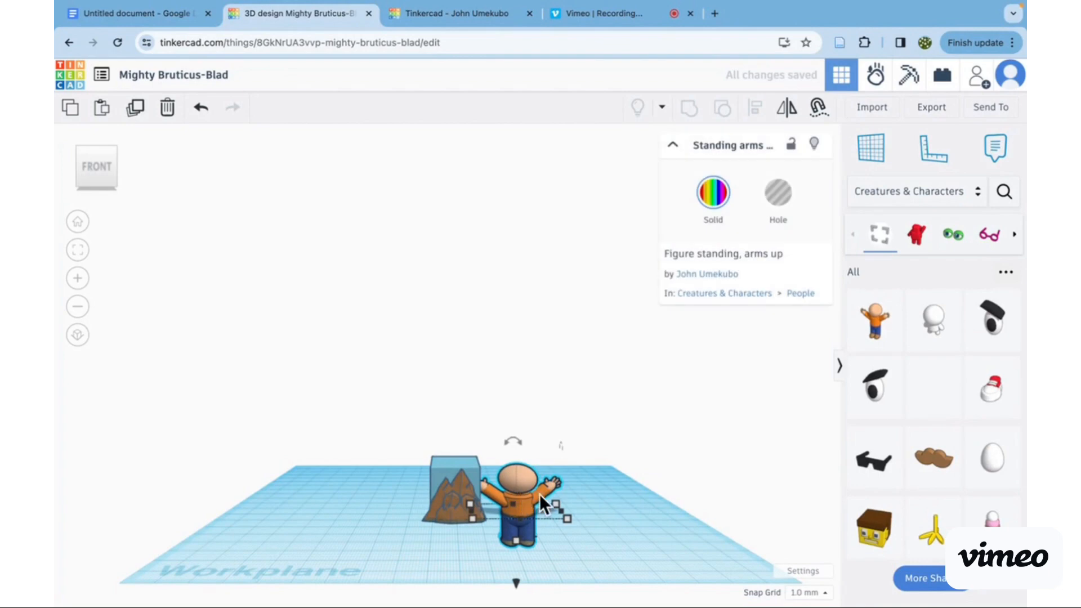
left_click_drag(558, 502, 416, 496)
mouse_move(448, 536)
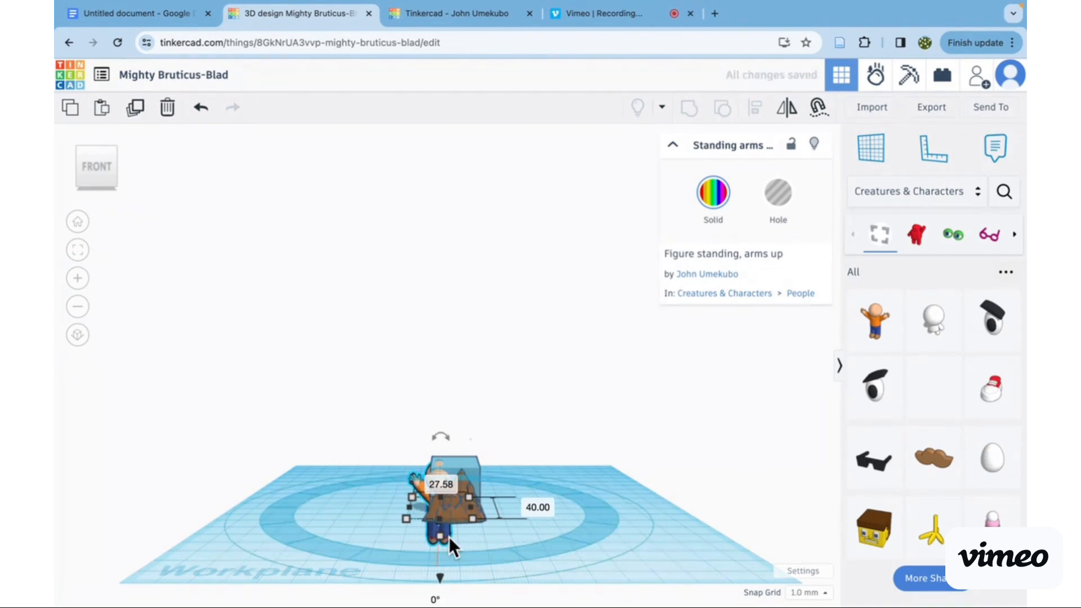
left_click_drag(448, 536, 506, 535)
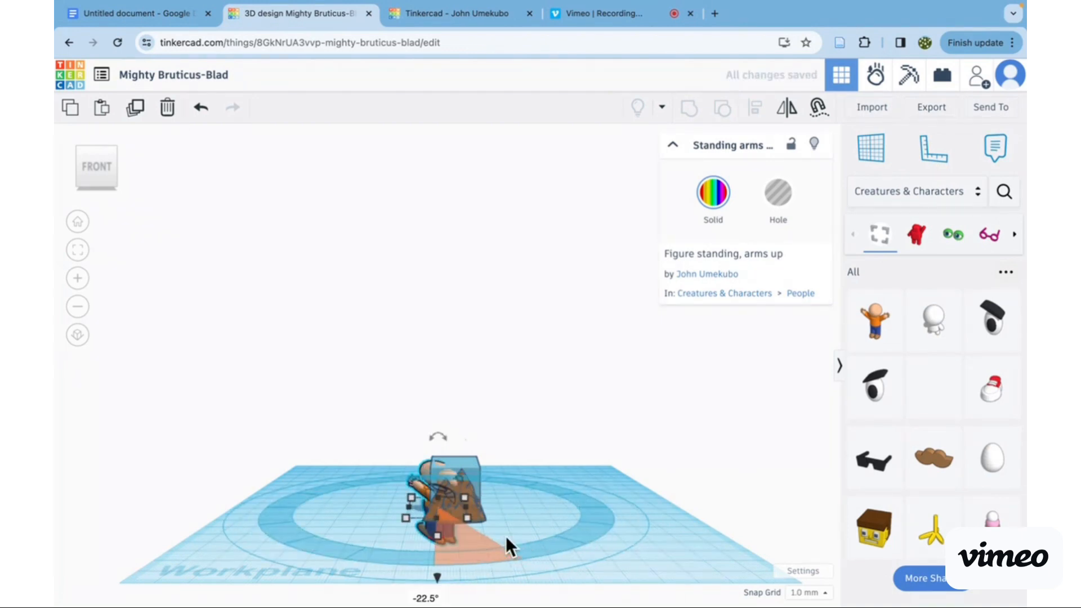
left_click(201, 108)
left_click(203, 111)
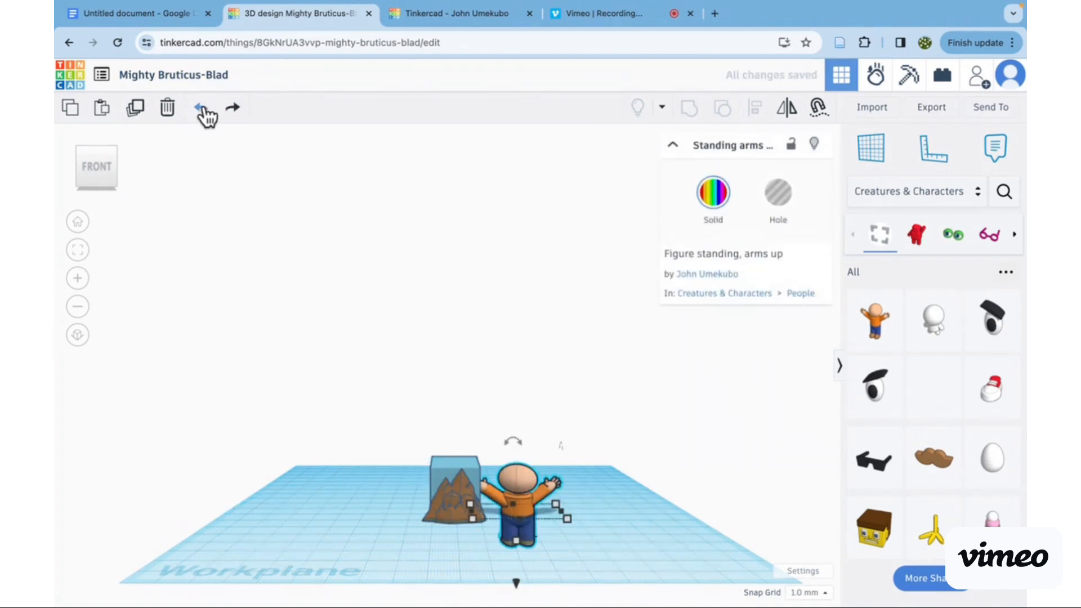
- Duplicate the standing figure and flatten the copy to a height of 14.92 mm
left_click(134, 110)
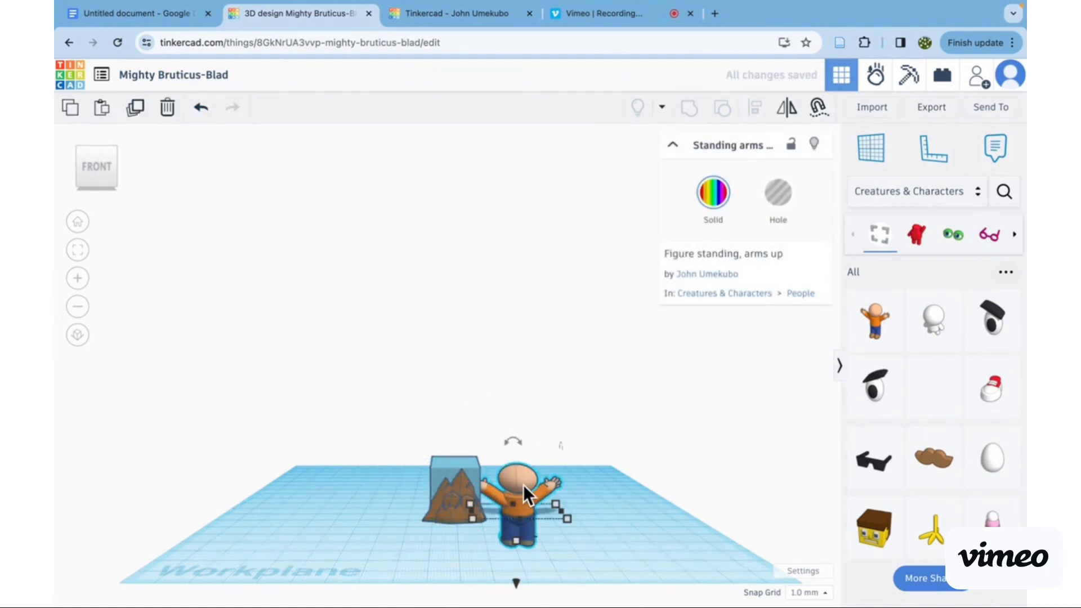
mouse_move(523, 484)
left_mouse_down()
mouse_move(515, 542)
mouse_move(520, 501)
left_mouse_up()
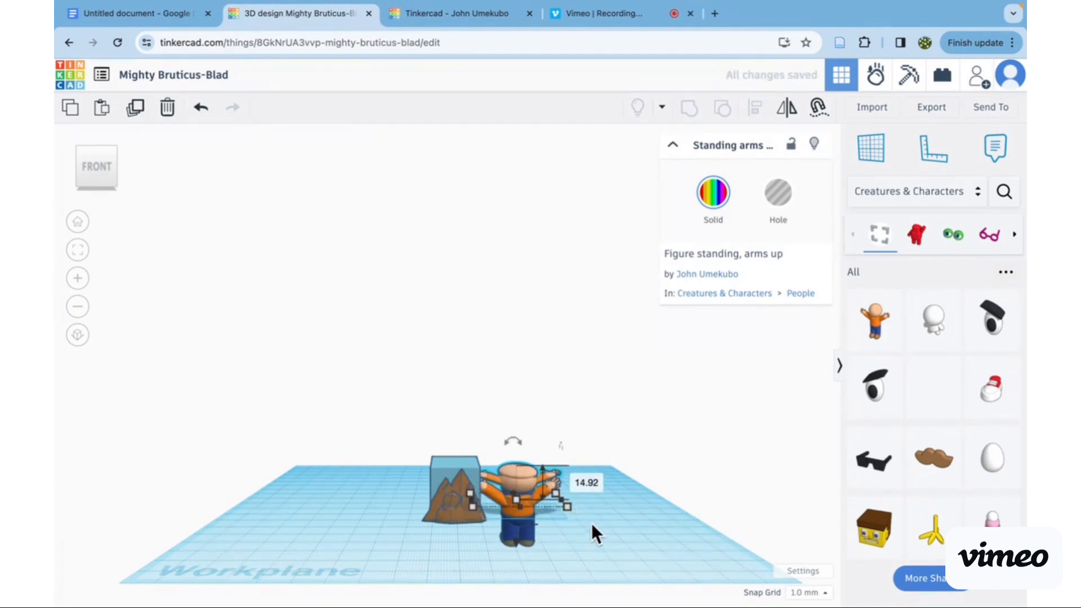
left_click(596, 535)
- Delete the original full-height figure and select the flattened copy
left_click(523, 509)
left_click_drag(522, 507, 593, 492)
key("Delete")
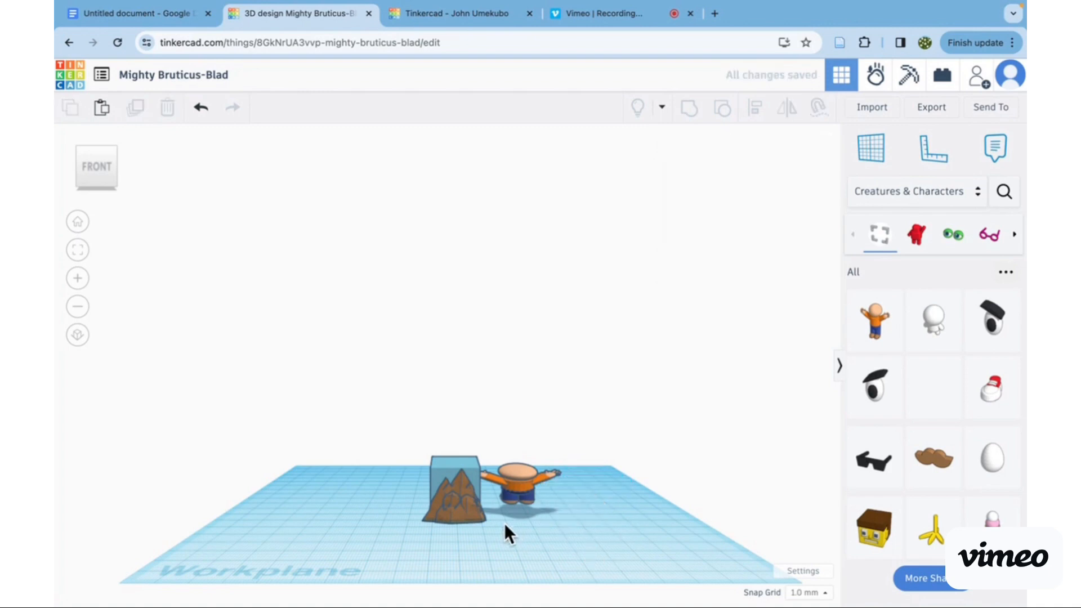
left_click(531, 474)
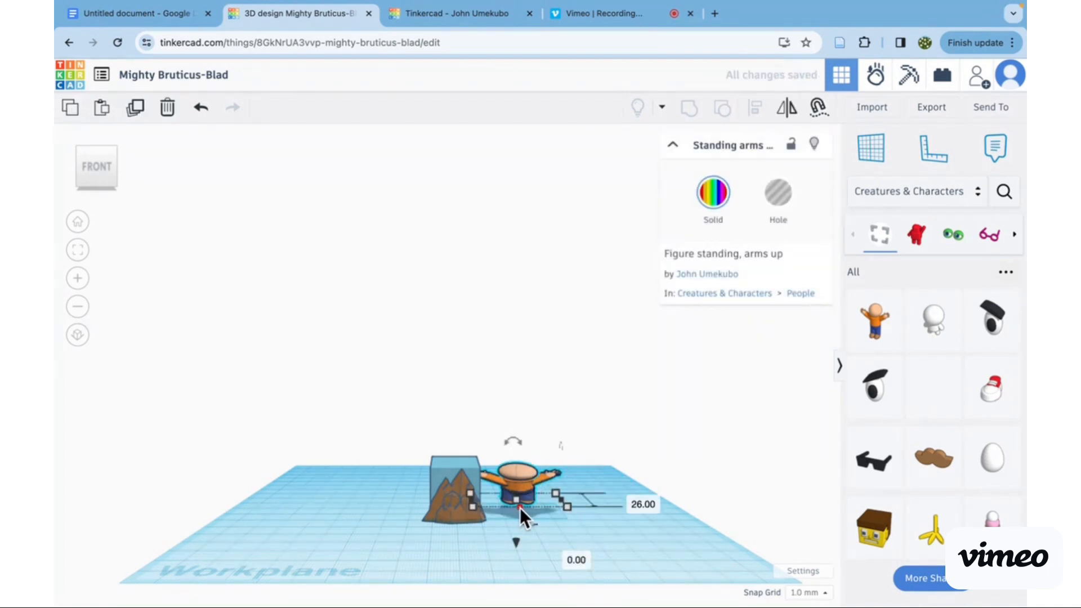
- Shrink the standing figure, lower it 5 mm and position it in front of the mountains
left_click_drag(519, 507, 451, 484)
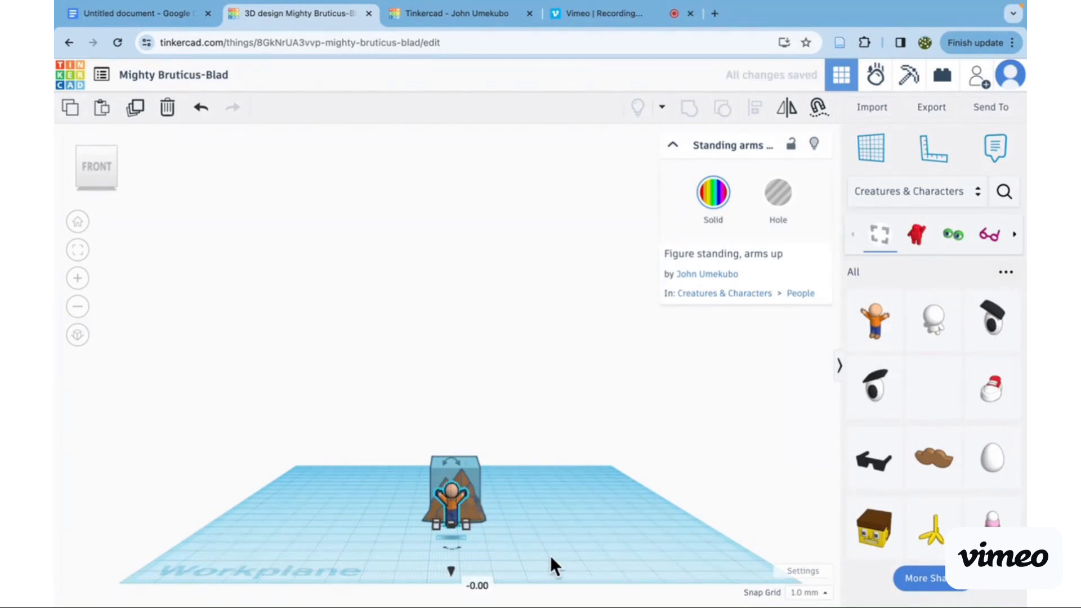
scroll(550, 555, "up", 5)
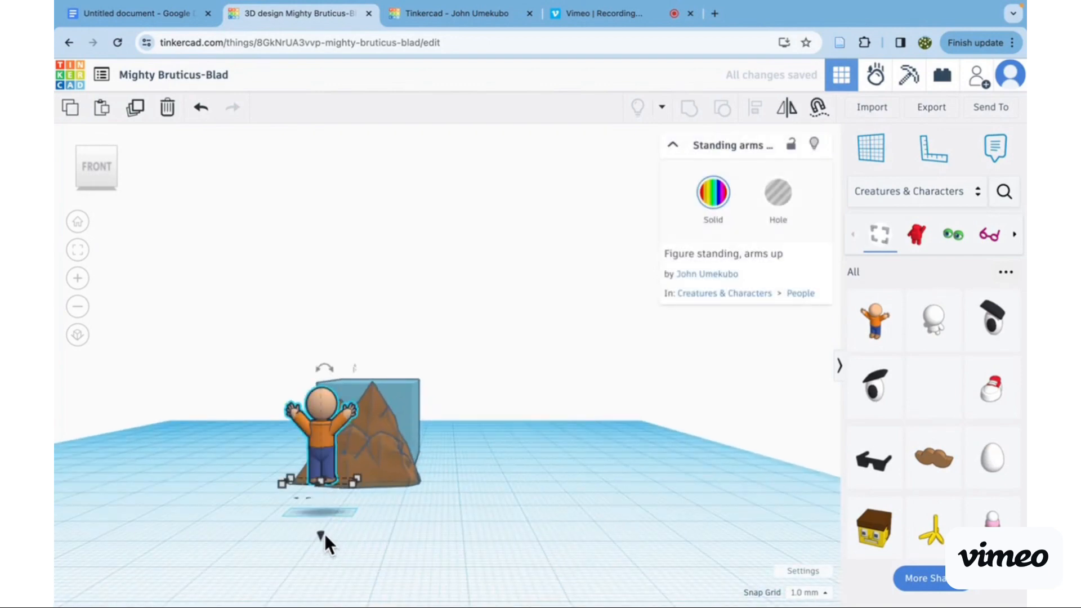
left_click_drag(321, 533, 324, 569)
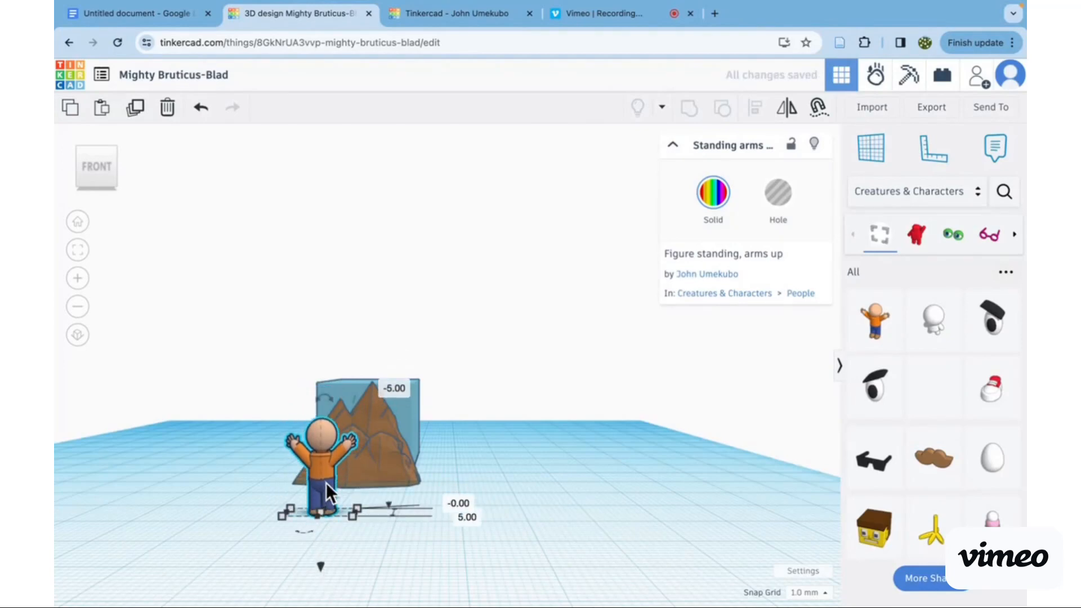
left_click_drag(326, 482, 360, 437)
scroll(360, 437, "down", 2)
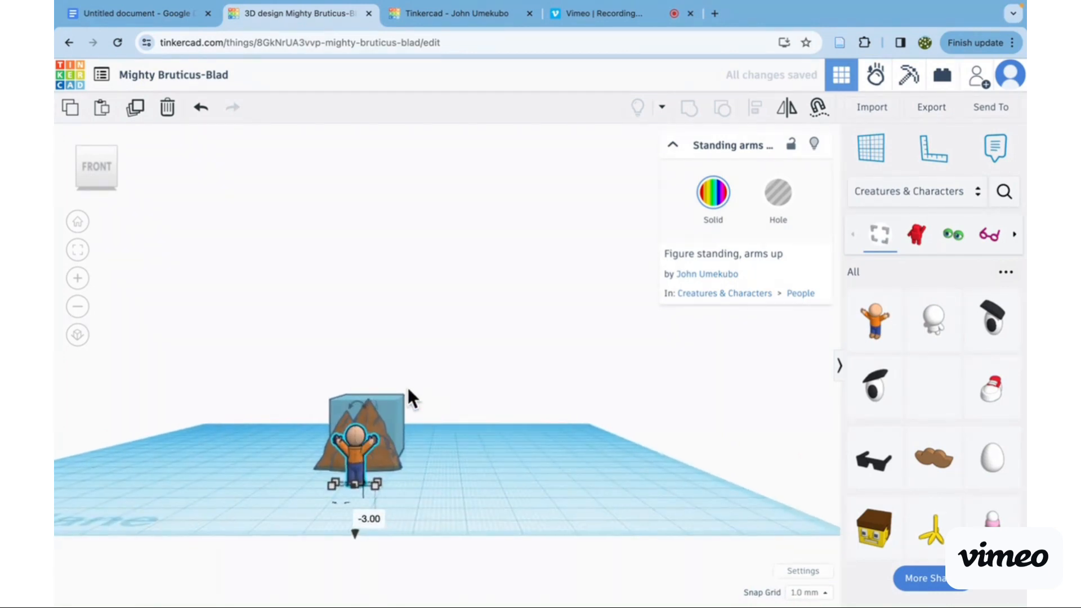
key("Right")
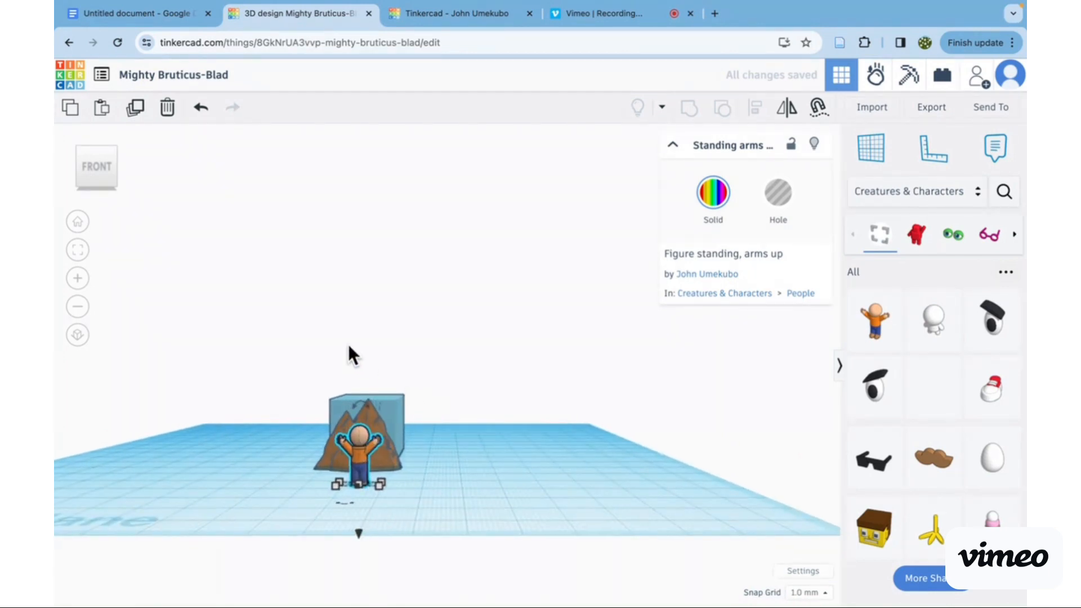
- Shrink the figure further, adjust its height against the mountains' front and stretch its depth to 20 mm
left_click_drag(378, 482, 374, 473)
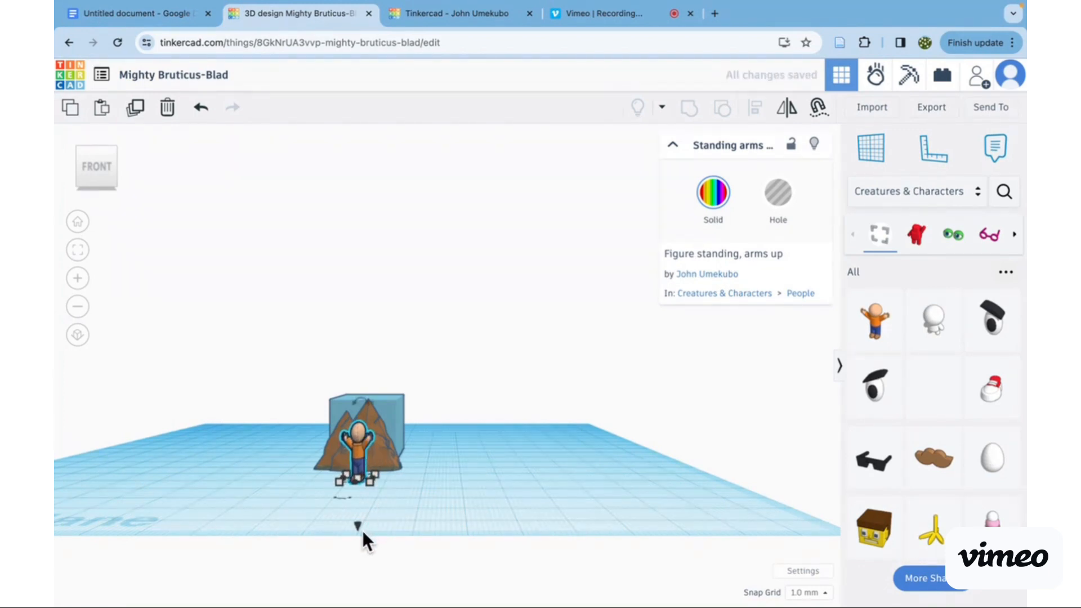
mouse_move(359, 528)
left_mouse_down()
mouse_move(363, 487)
mouse_move(364, 520)
left_mouse_up()
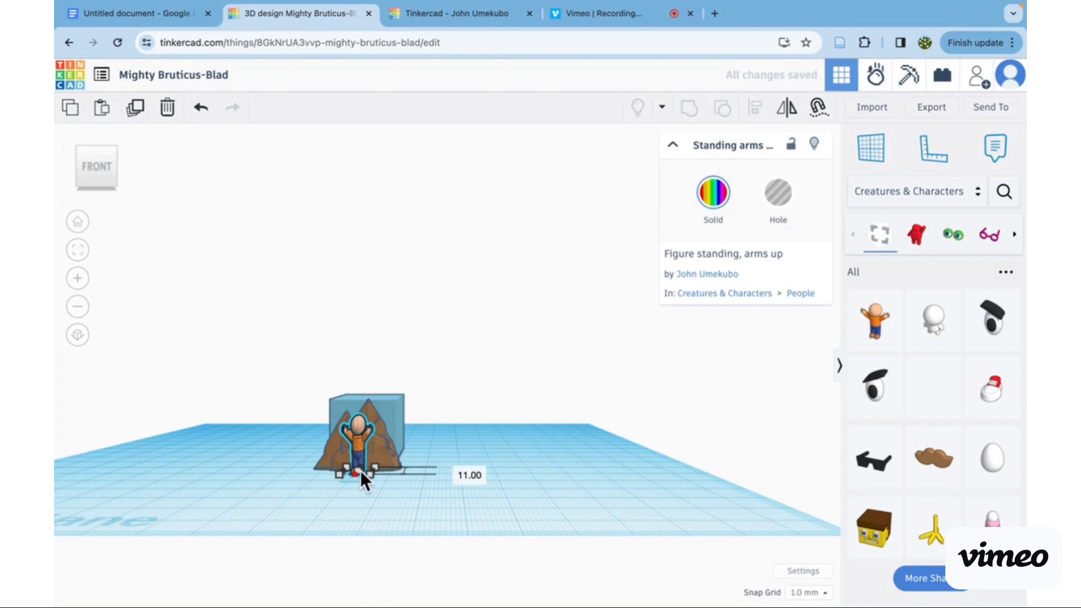
left_click_drag(360, 471, 367, 453)
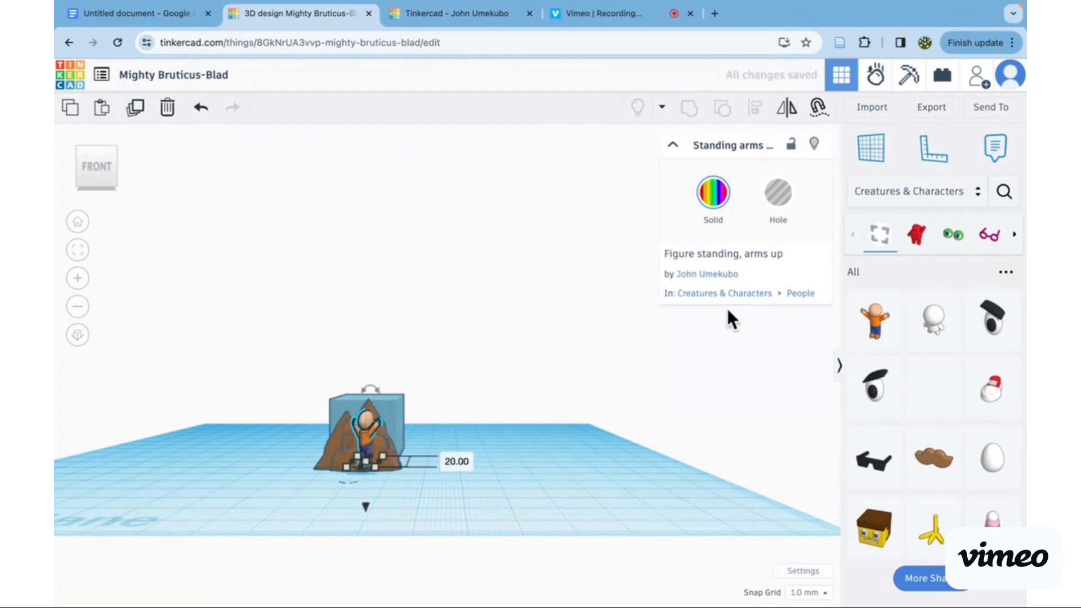
- Recolour the standing figure in the darkest solid preset and deselect it
left_click(716, 187)
left_click(863, 363)
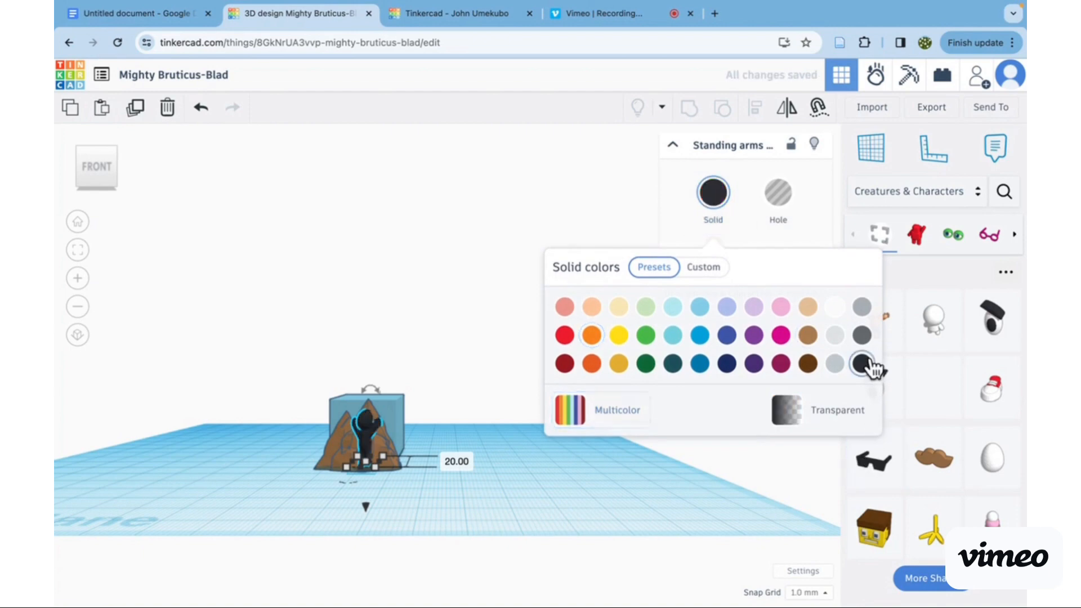
left_click(606, 510)
left_click(546, 339)
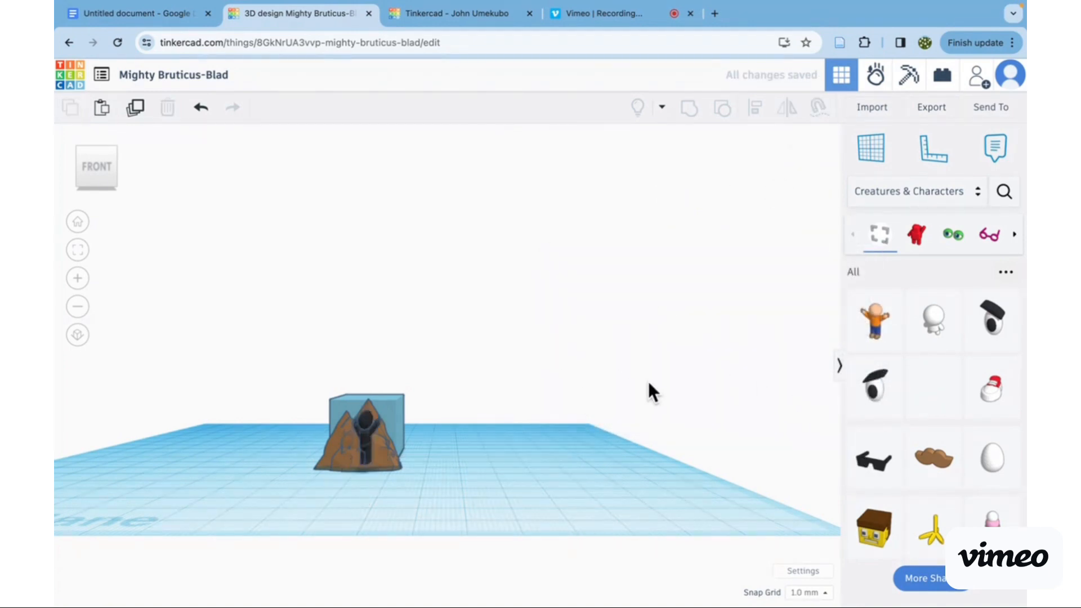
scroll(647, 380, "up", 1)
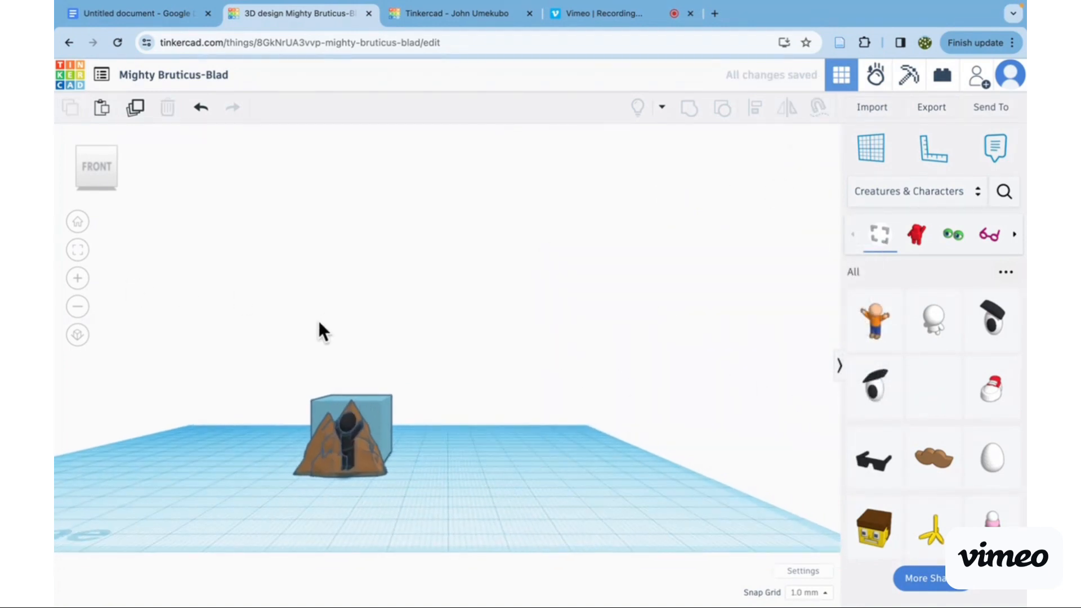
scroll(318, 324, "up", 2)
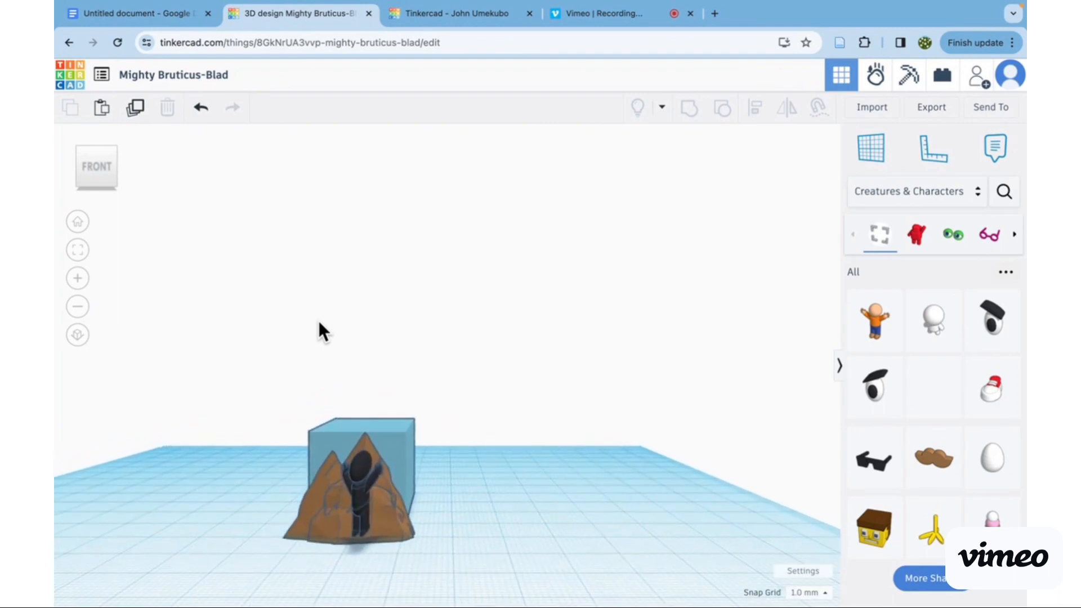
scroll(318, 324, "up", 2)
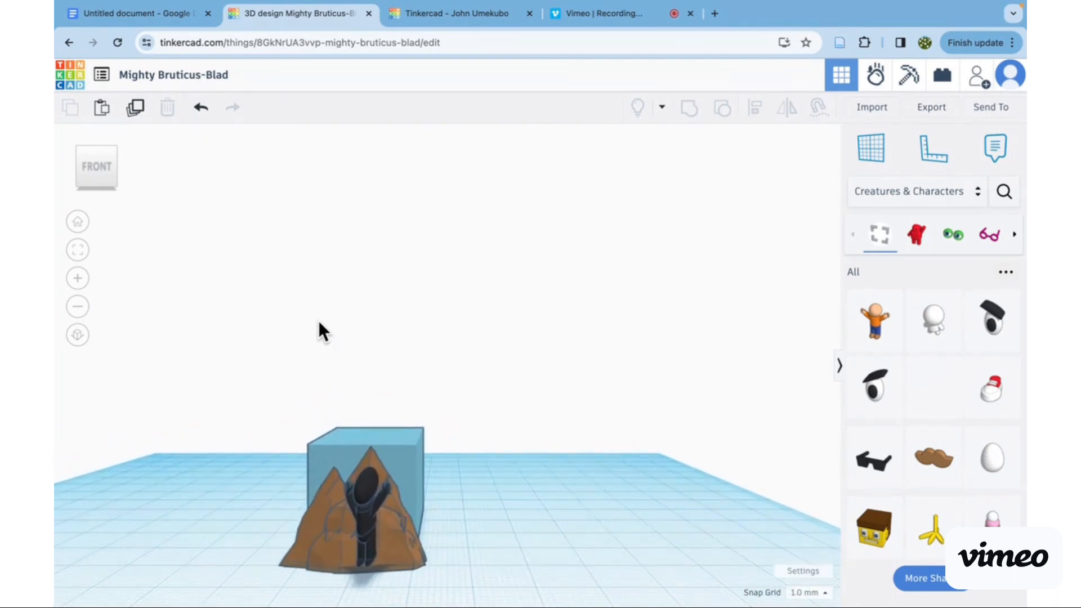
scroll(450, 431, "down", 3)
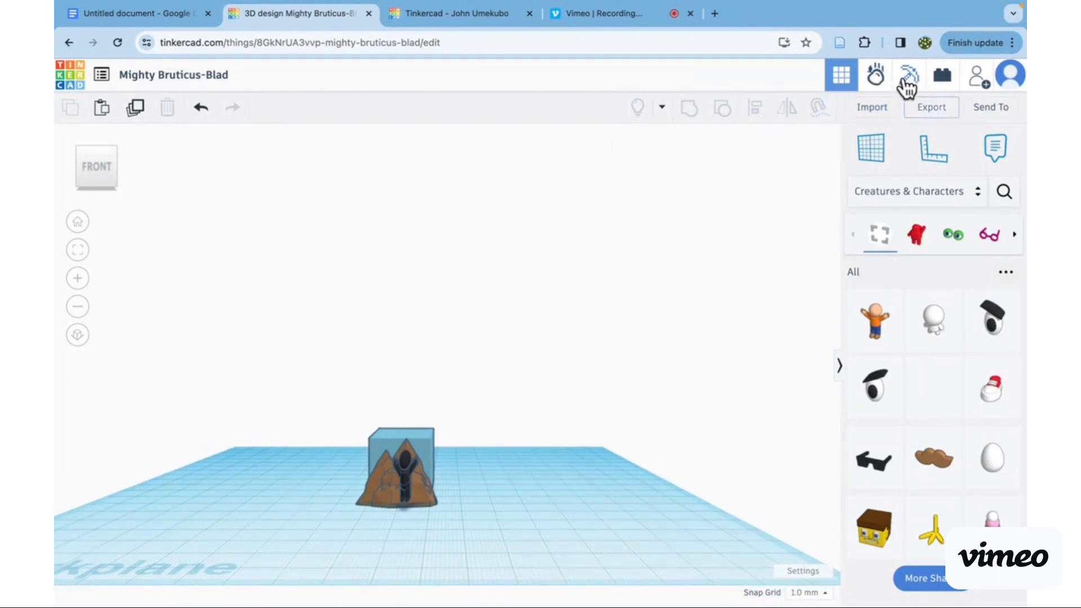
- Open the physics simulation workspace and look through the mountains' material settings, the ground settings and the throwable objects
left_click(874, 74)
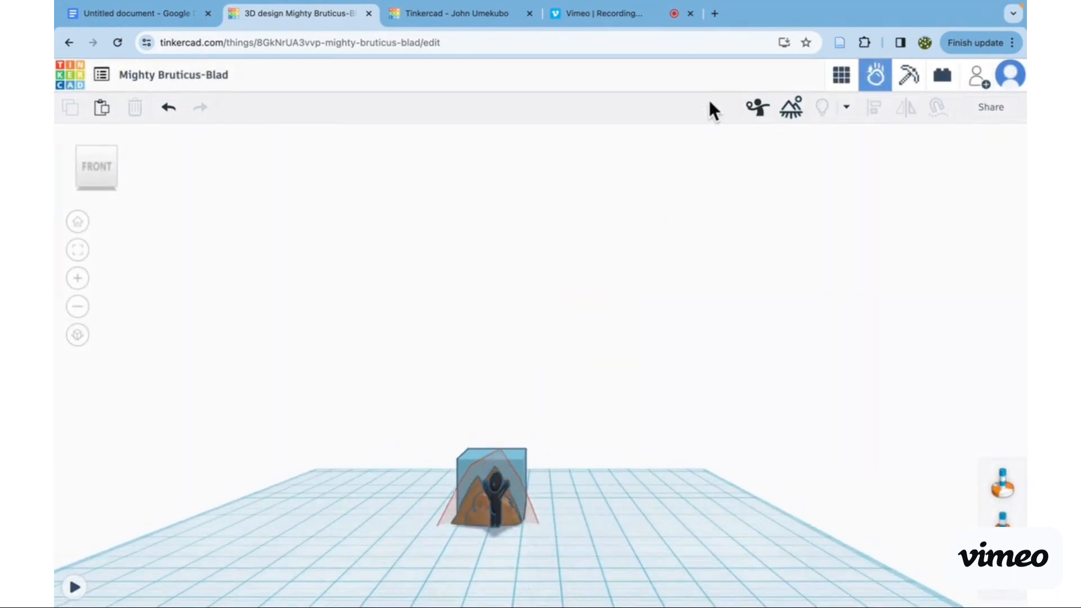
left_click(502, 507)
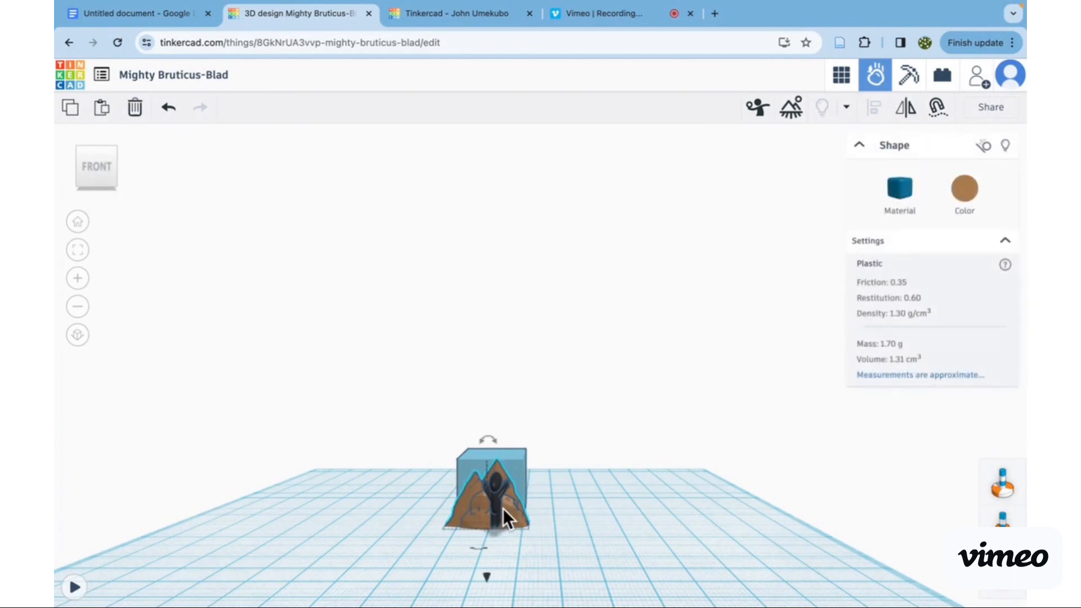
left_click(790, 107)
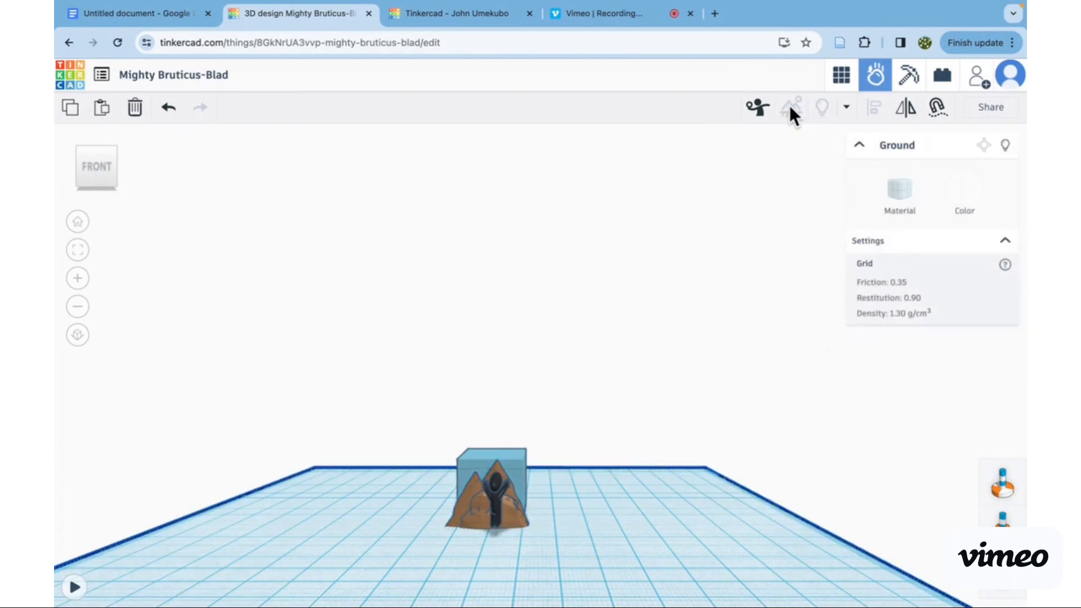
left_click(759, 108)
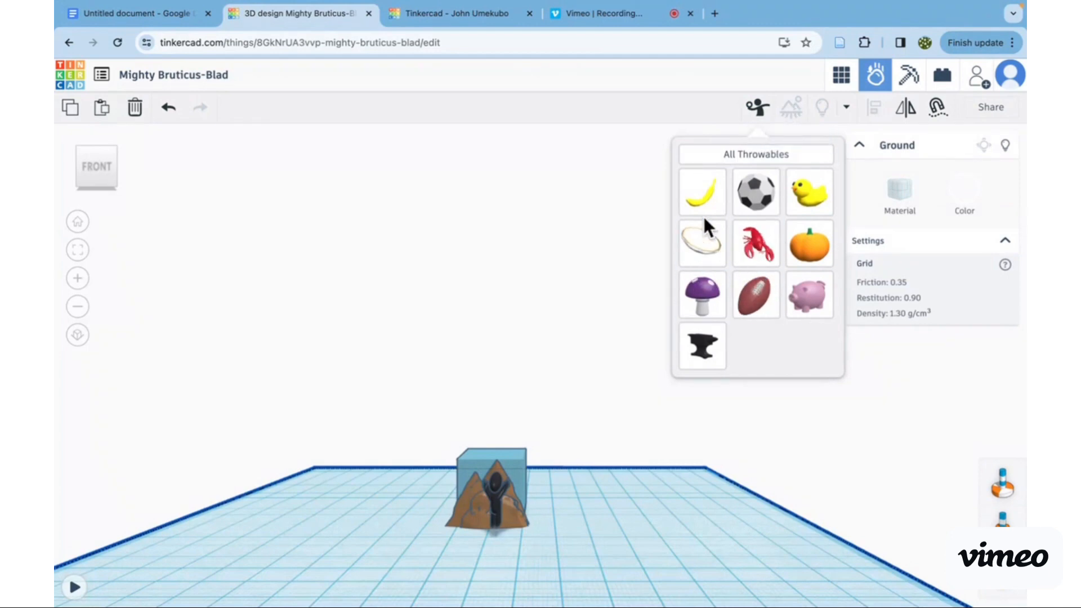
left_click(762, 112)
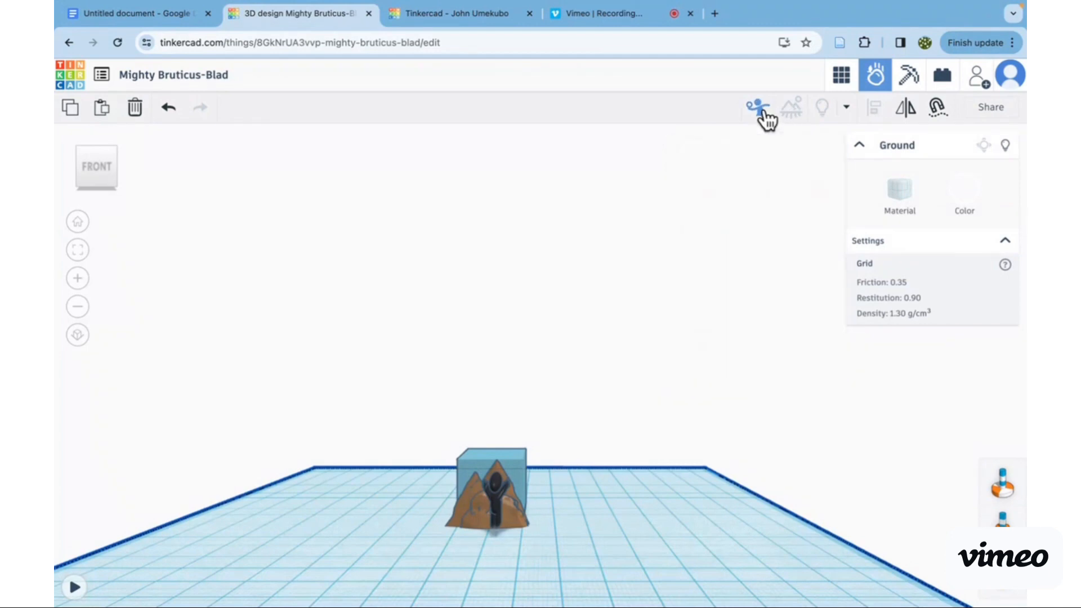
left_click(859, 145)
left_click(846, 108)
left_click(846, 113)
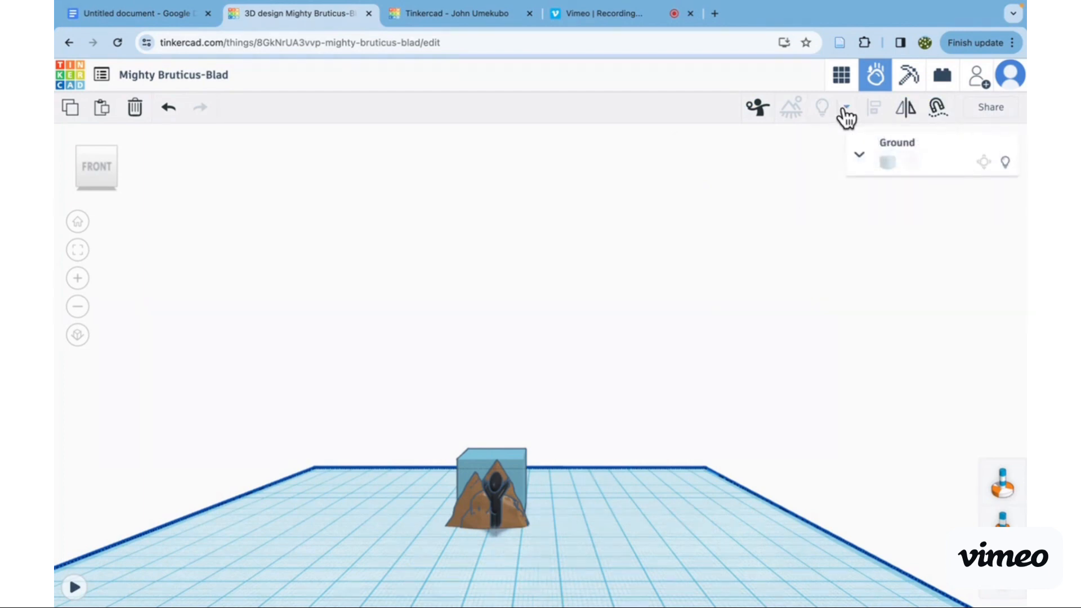
- View the design as blocks and as bricks, look at the Collaborate options and return to the 3D design view
left_click(908, 77)
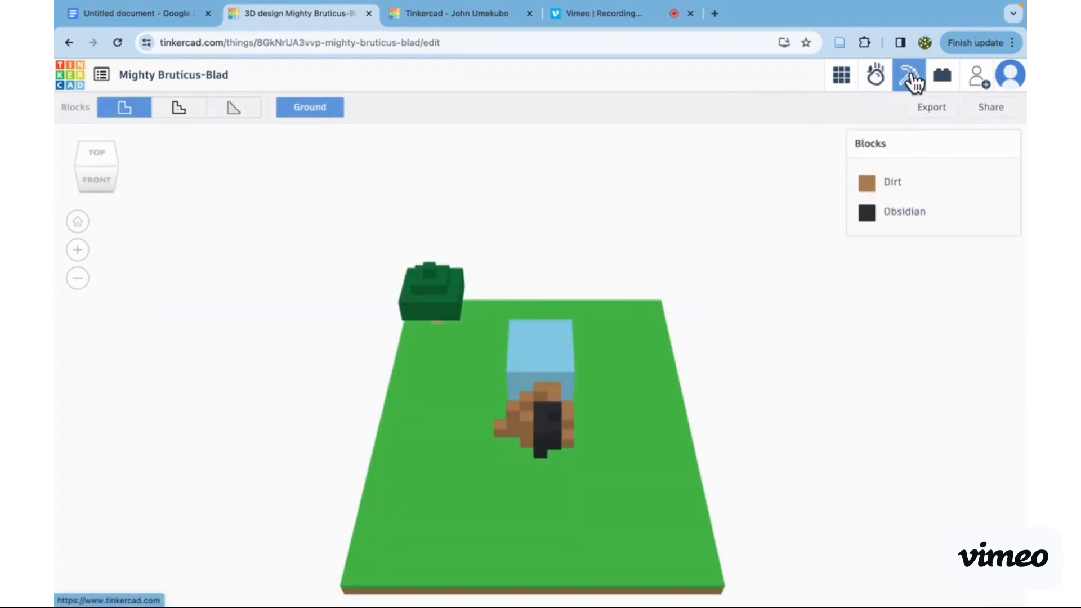
left_click(943, 84)
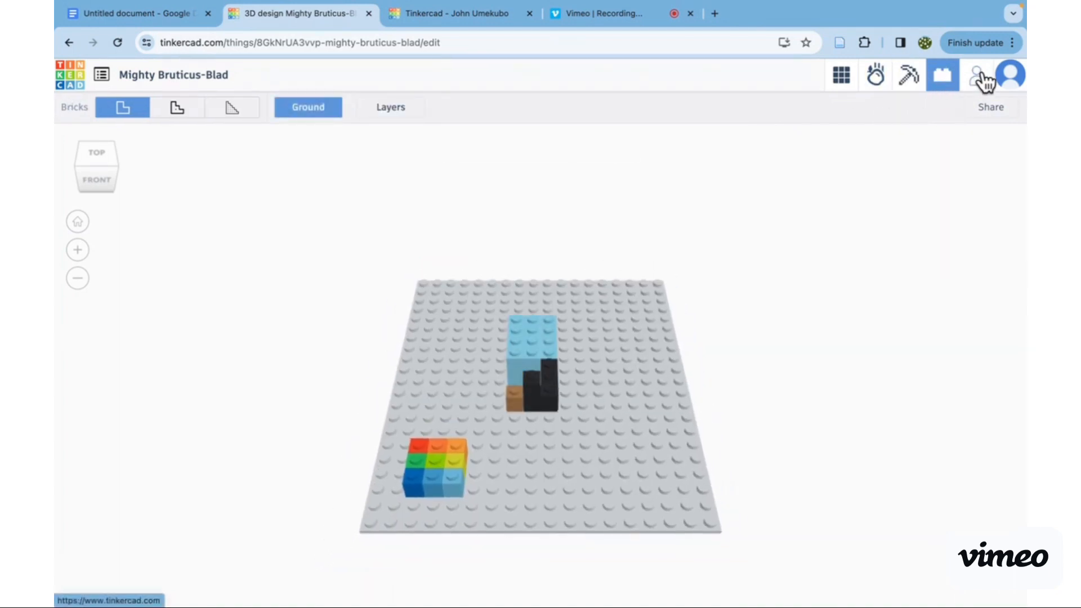
left_click(981, 82)
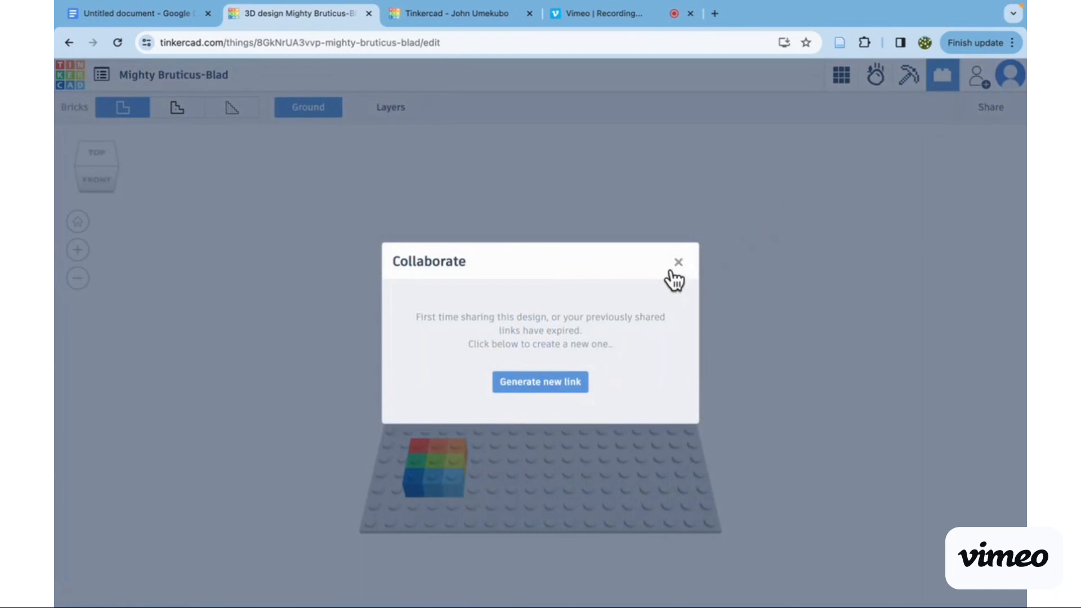
left_click(679, 262)
left_click(842, 79)
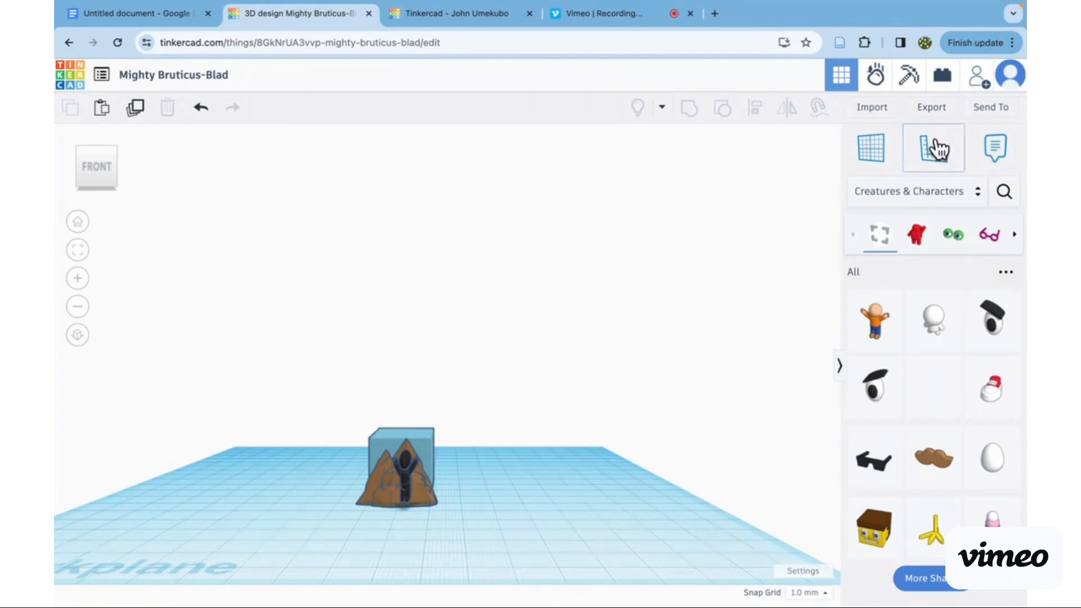
- Download a picture of the design from the Send options and close the dialog
left_click(992, 108)
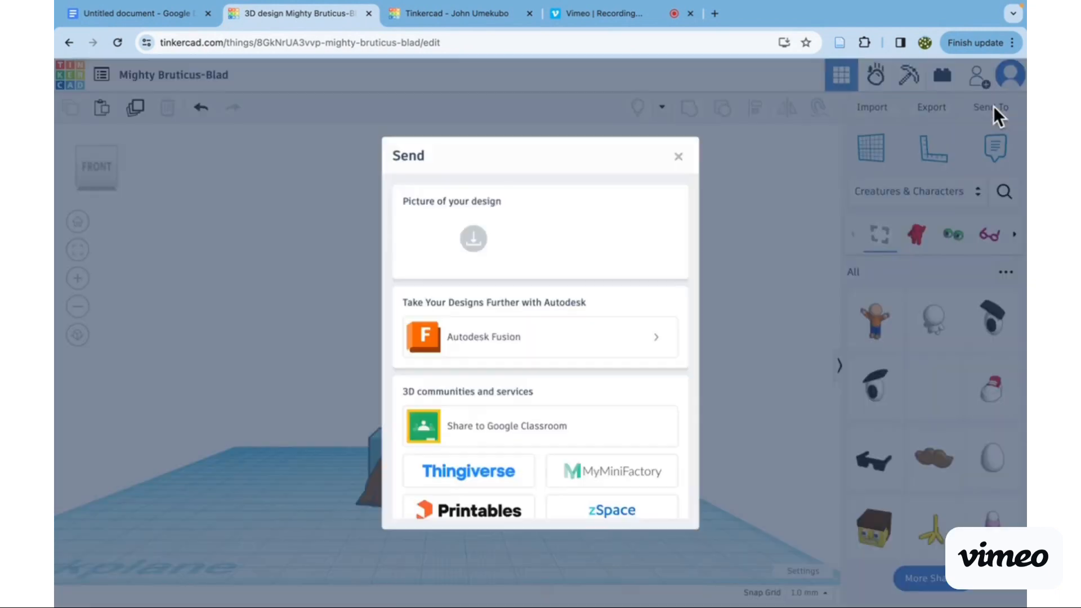
left_click(470, 241)
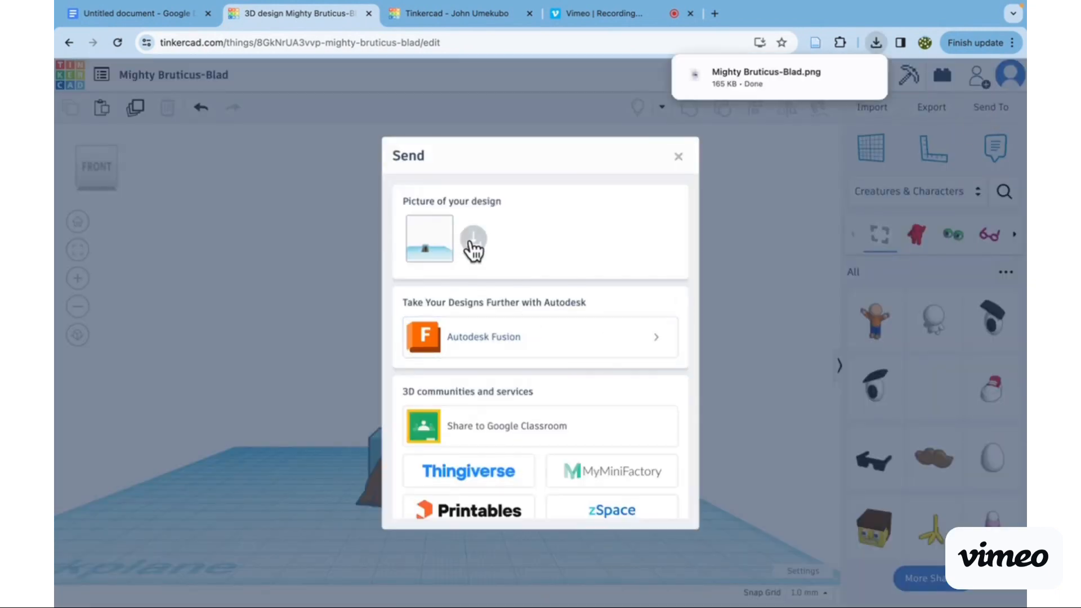
left_click(790, 233)
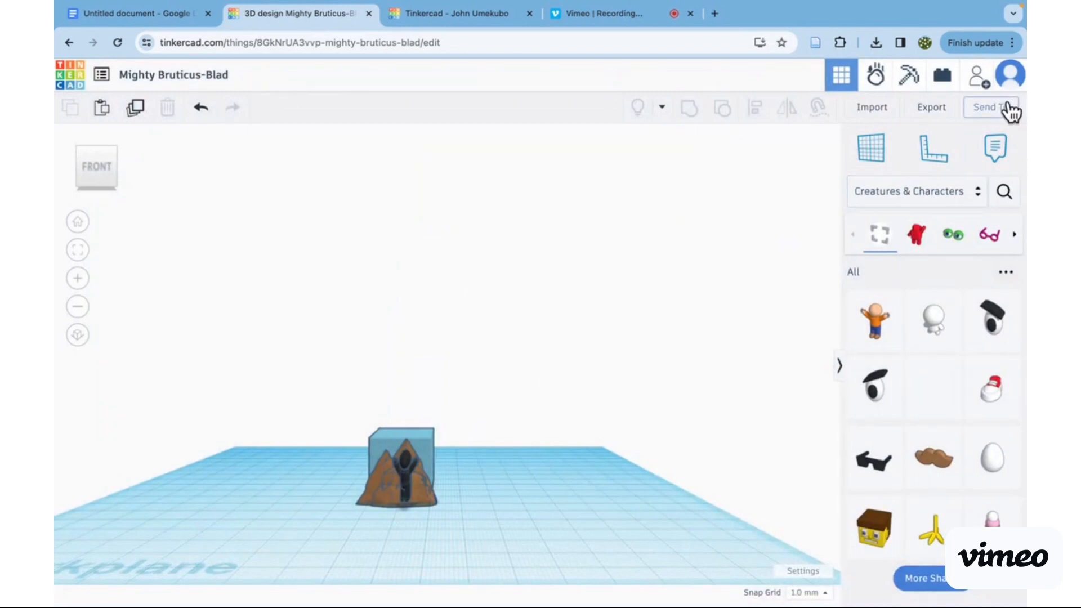
- Look through the 3D communities and services for sending the design and the Import Shapes options
left_click(1009, 111)
scroll(528, 450, "down", 3)
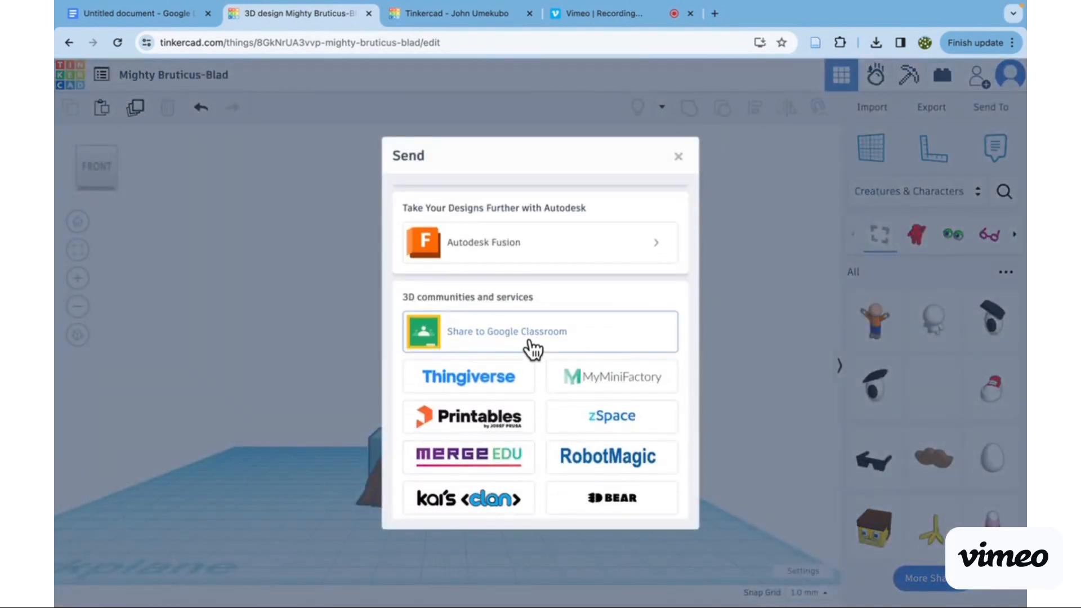
left_click(677, 157)
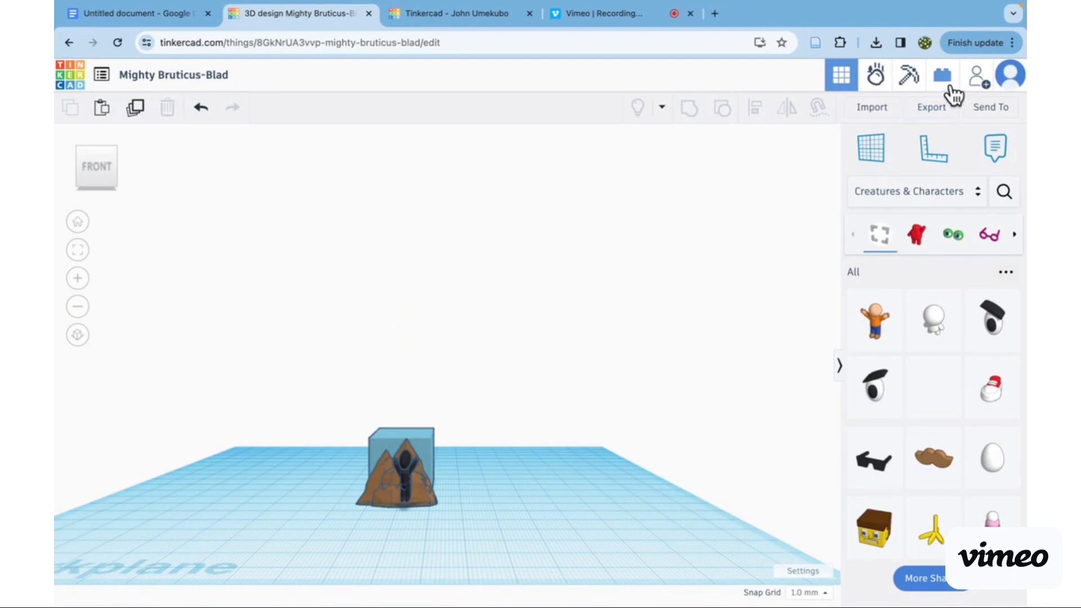
left_click(872, 109)
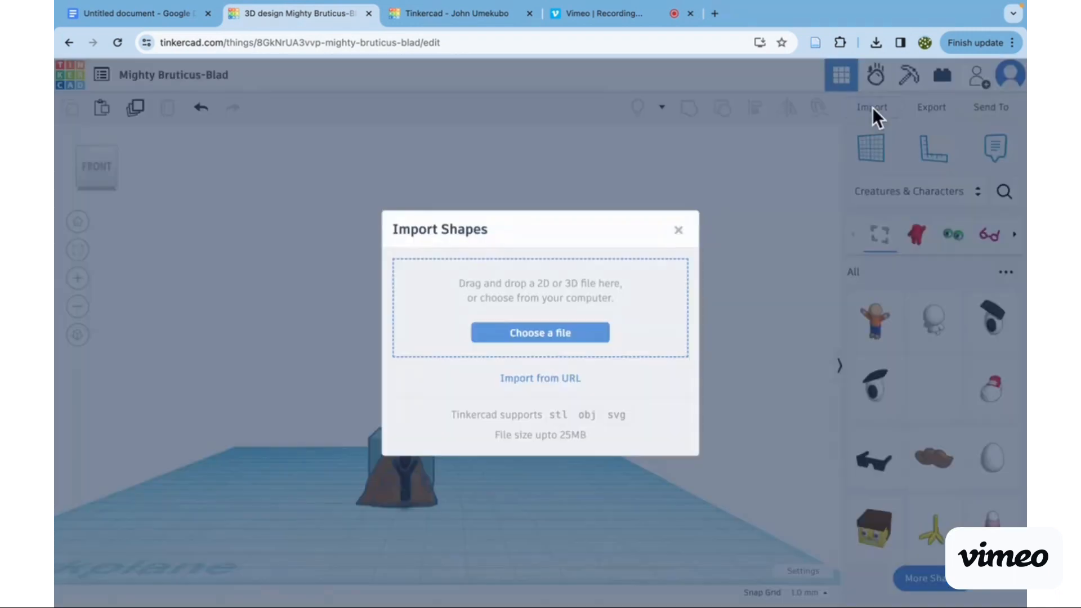
left_click(678, 229)
scroll(197, 156, "up", 2)
scroll(188, 156, "down", 5)
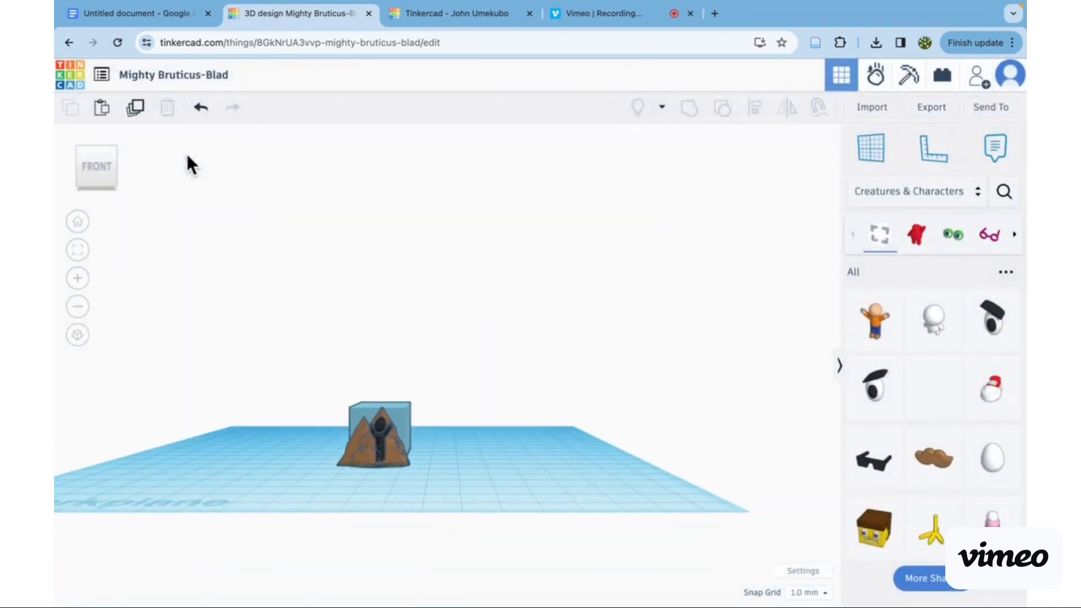
- Try the snap grid options Off and 0.5 mm, and set the snap grid to Brick
left_click(800, 593)
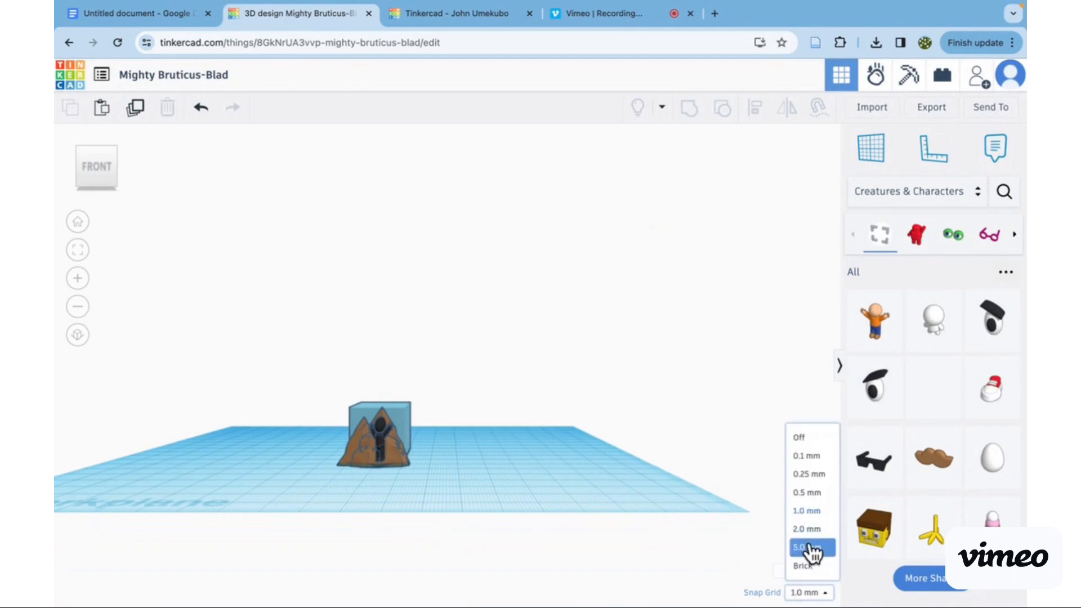
left_click(809, 446)
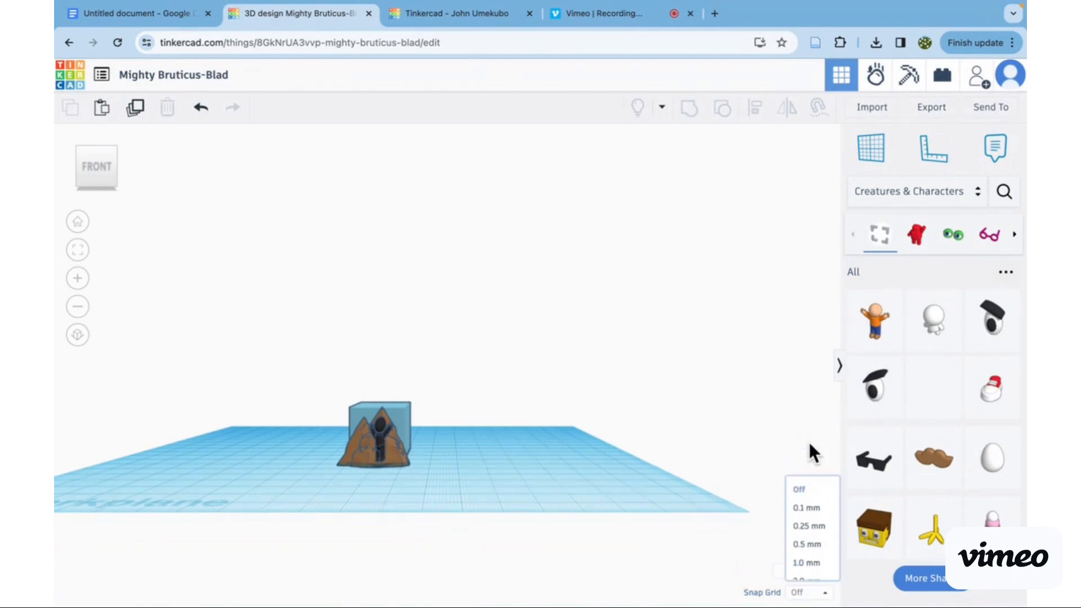
left_click(806, 594)
left_click(809, 490)
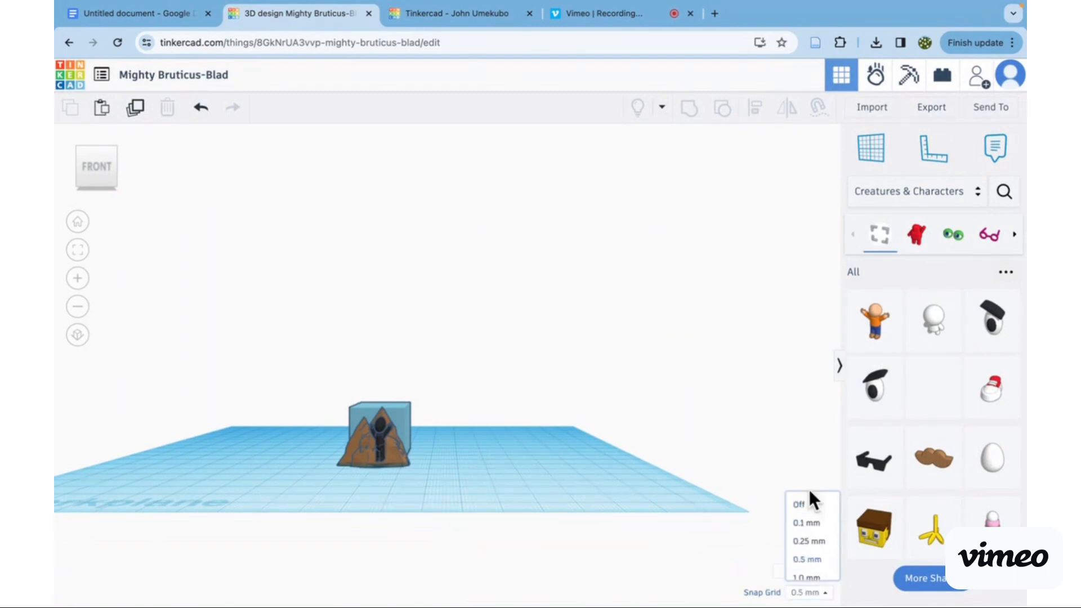
left_click(808, 593)
left_click(816, 567)
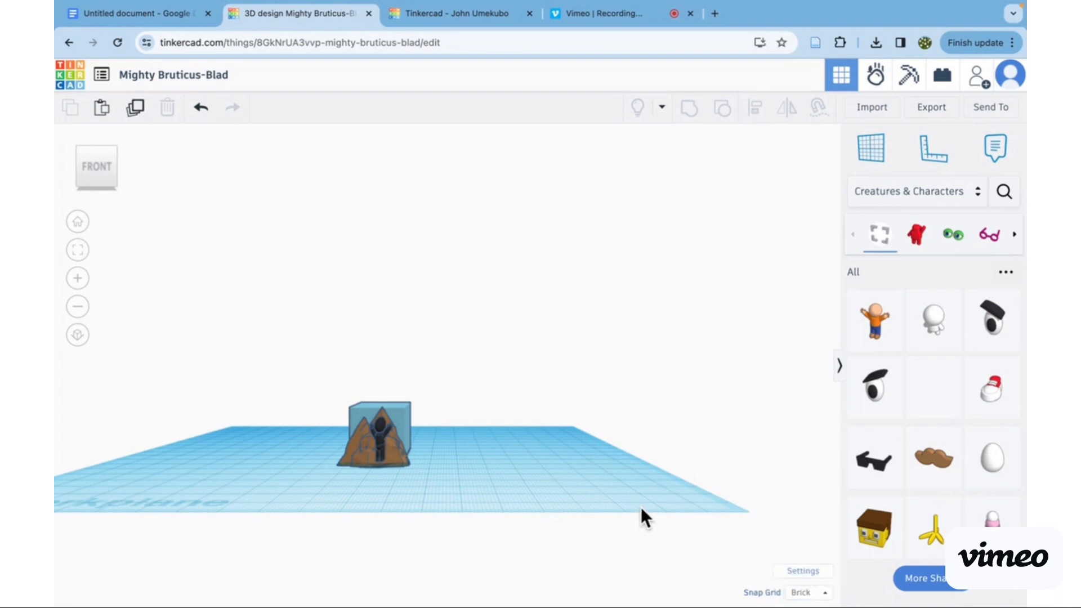
- In the workspace settings, slow the zoom speed slightly and set the background colour to the pale turquoise preset
left_click(808, 572)
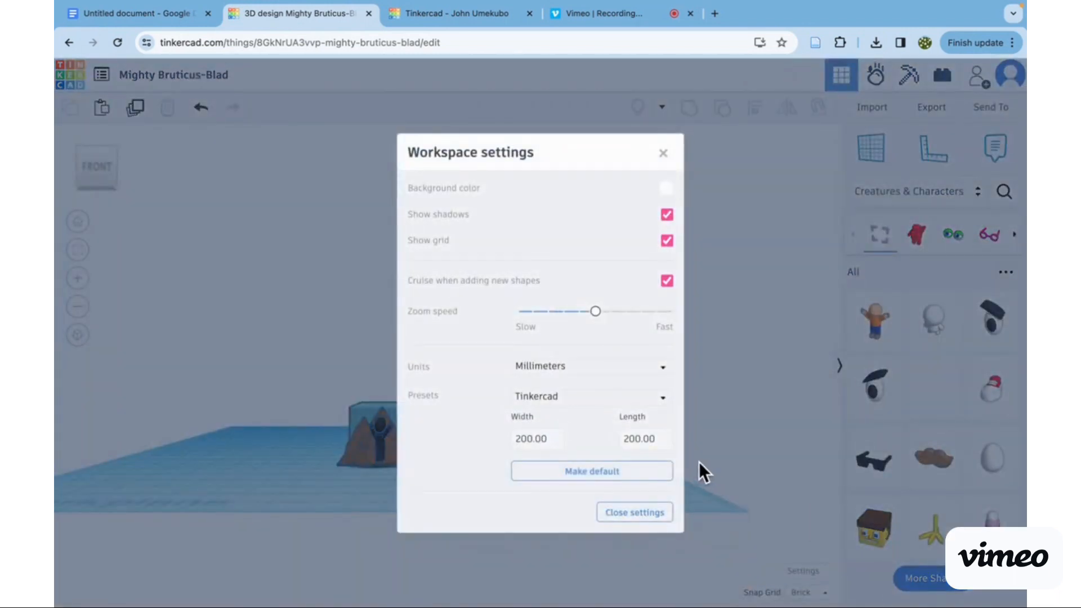
mouse_move(595, 316)
left_mouse_down()
mouse_move(562, 318)
mouse_move(580, 314)
left_mouse_up()
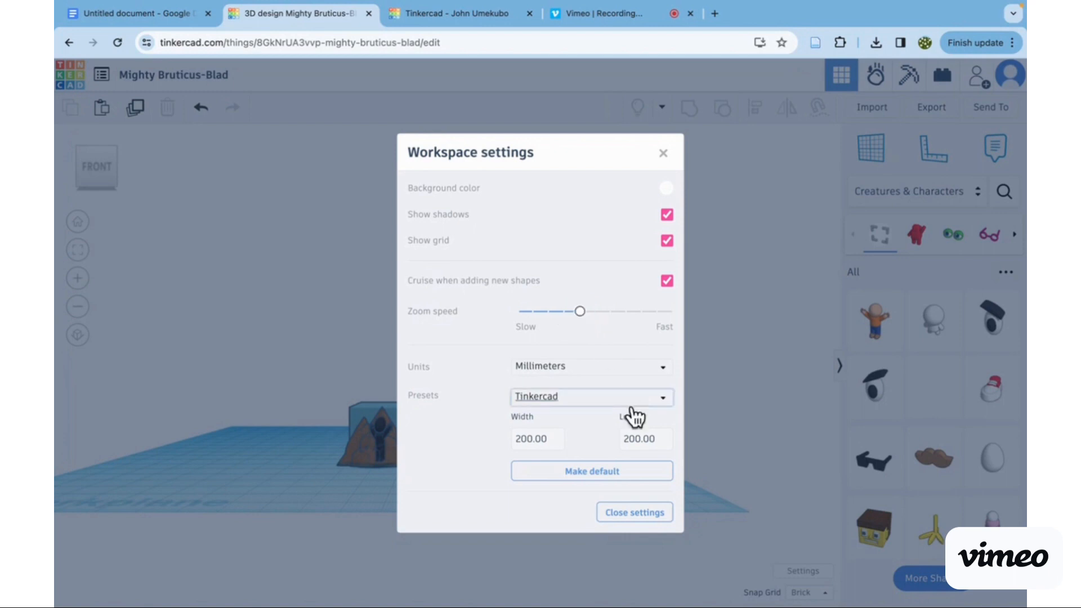
left_click(665, 190)
left_click(625, 267)
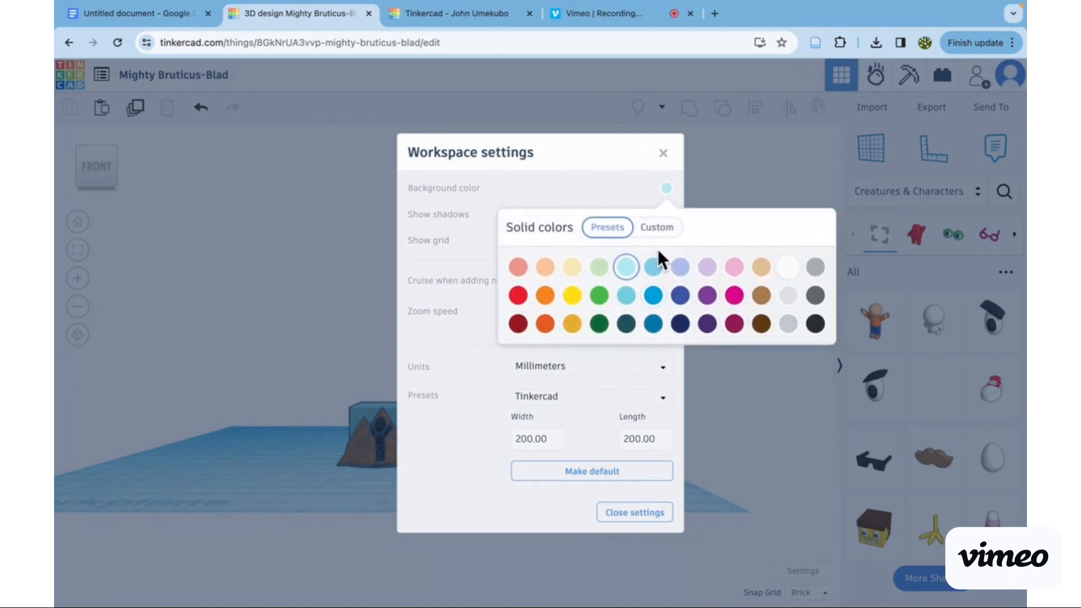
- Set the workspace background colour to the light sky-blue preset and close the workspace settings
left_click(653, 265)
left_click(663, 154)
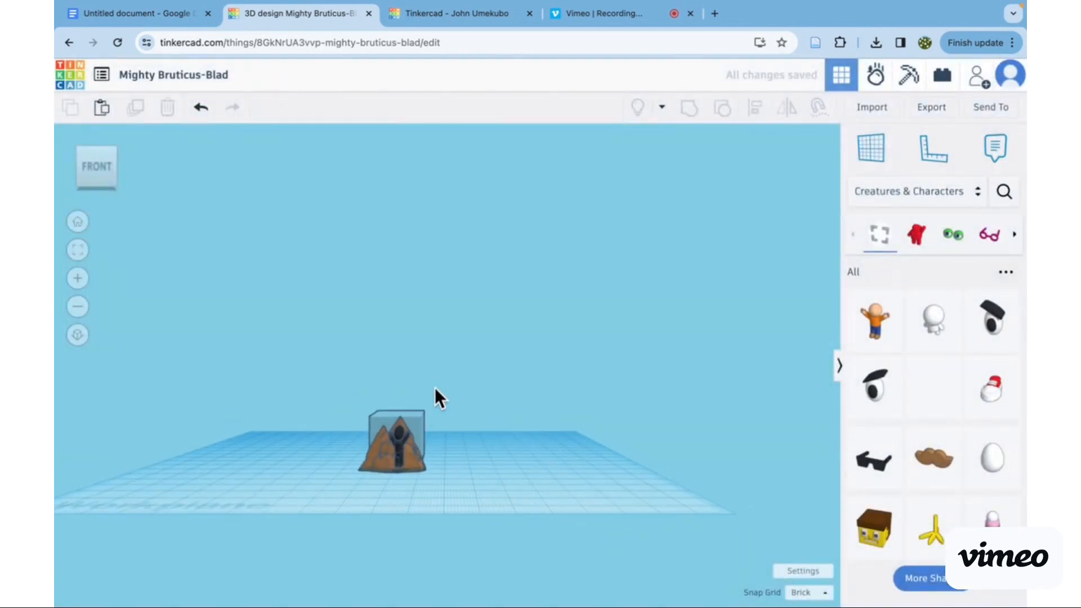
- Paste the copied mountains onto the workplane, and undo the paste
left_click(101, 108)
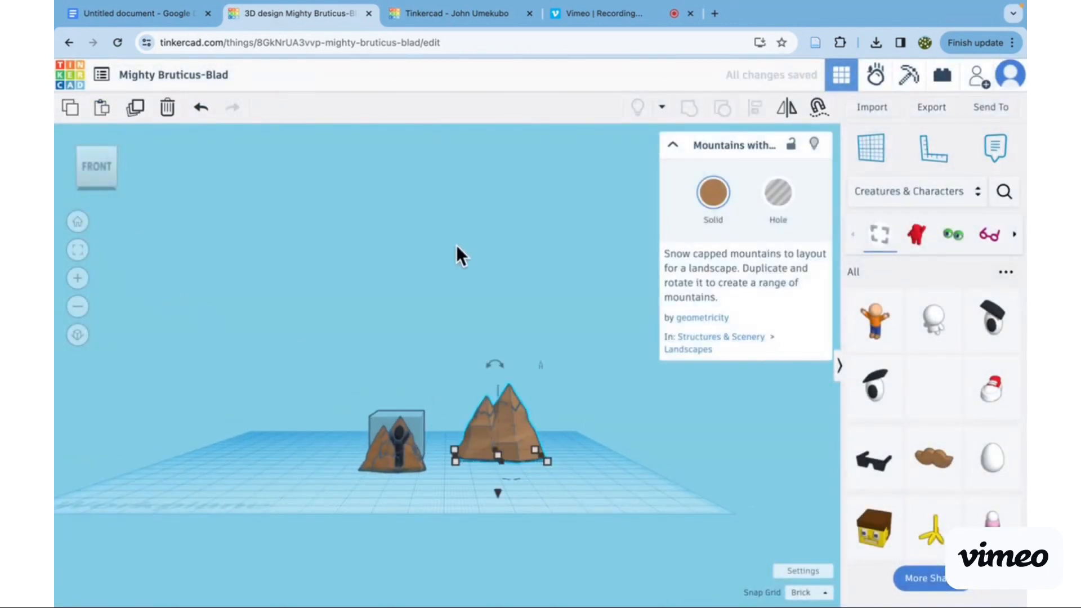
left_click(201, 107)
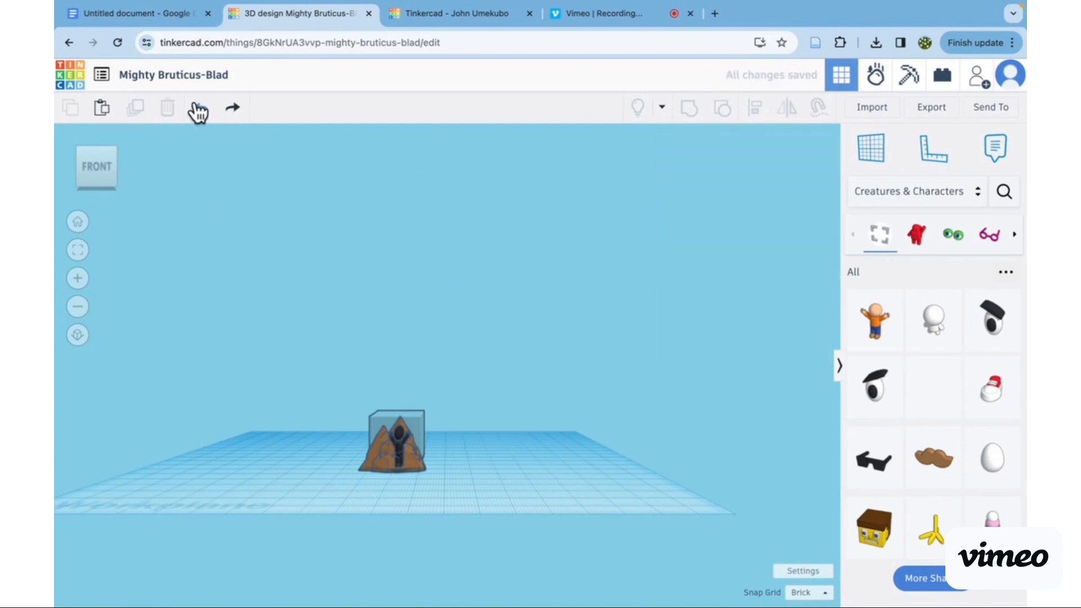
- Fit the design in view, zoom in on the black figure, and switch to orthographic projection and back to perspective
left_click(79, 251)
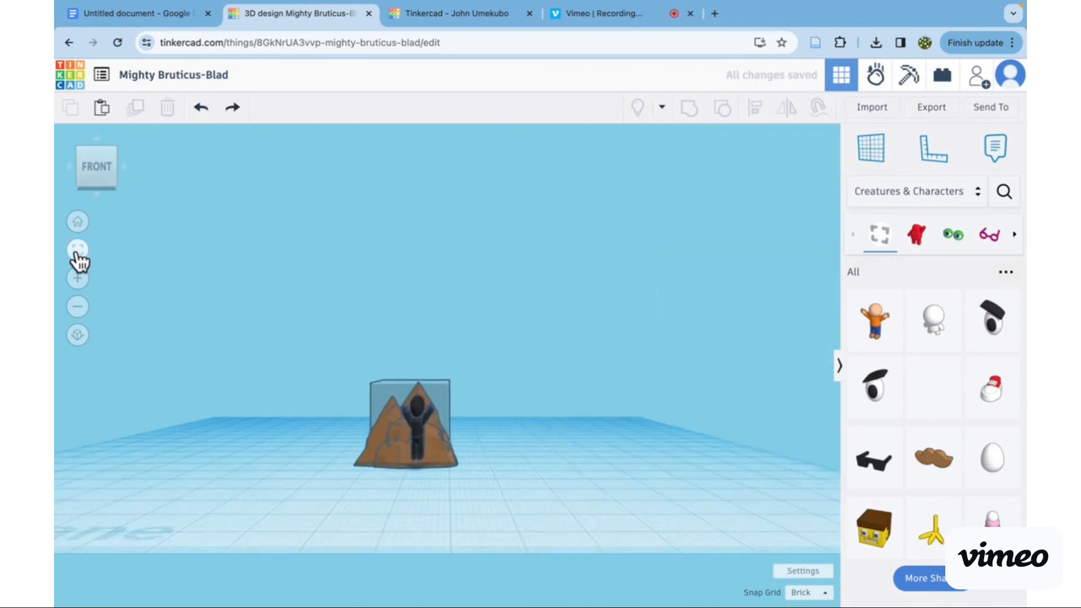
left_click(83, 282)
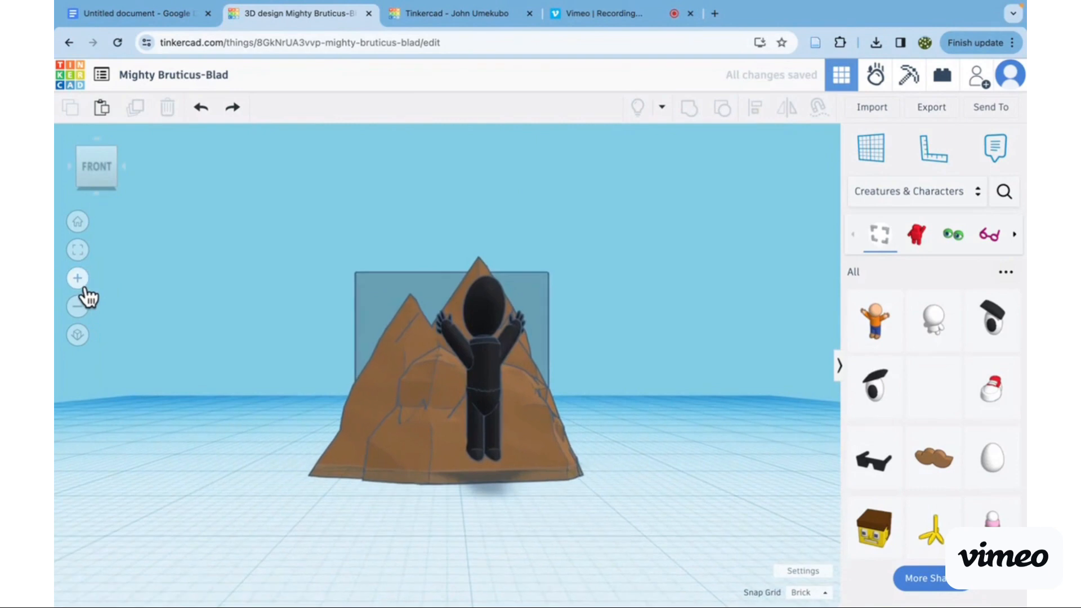
left_click(83, 284)
left_click(516, 383)
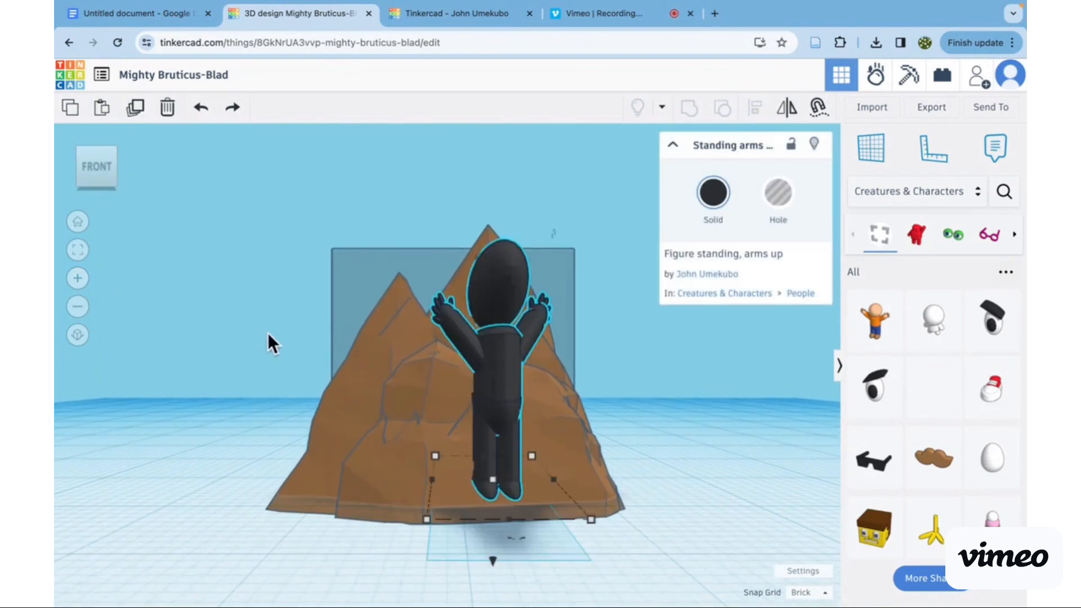
left_click(77, 335)
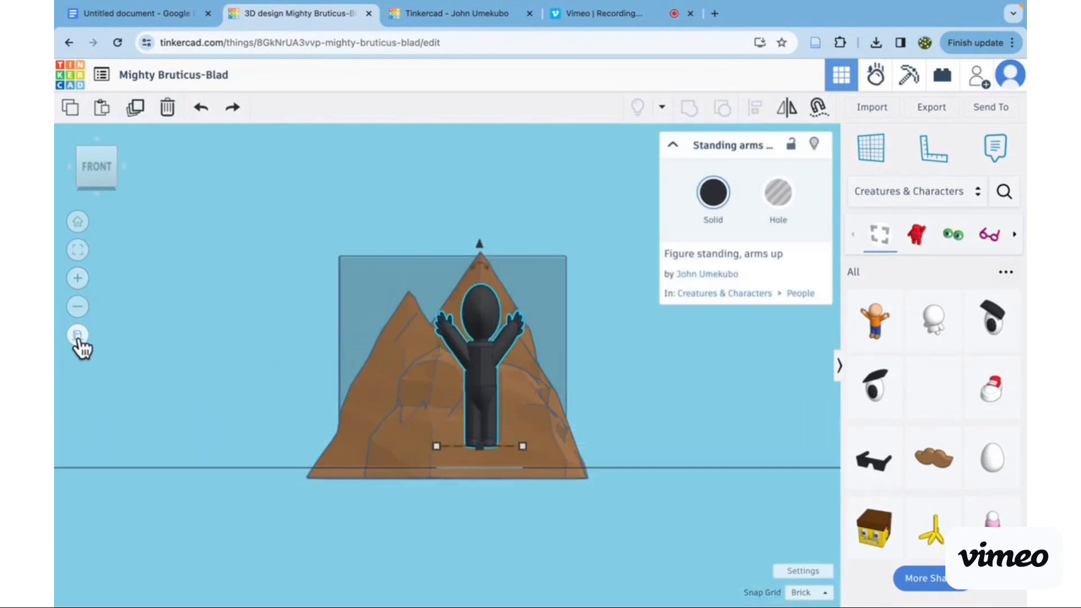
left_click(78, 335)
- Shift the black arms-up figure slightly to the right in front of the mountains and shrink its base from the front corner
scroll(498, 350, "up", 2)
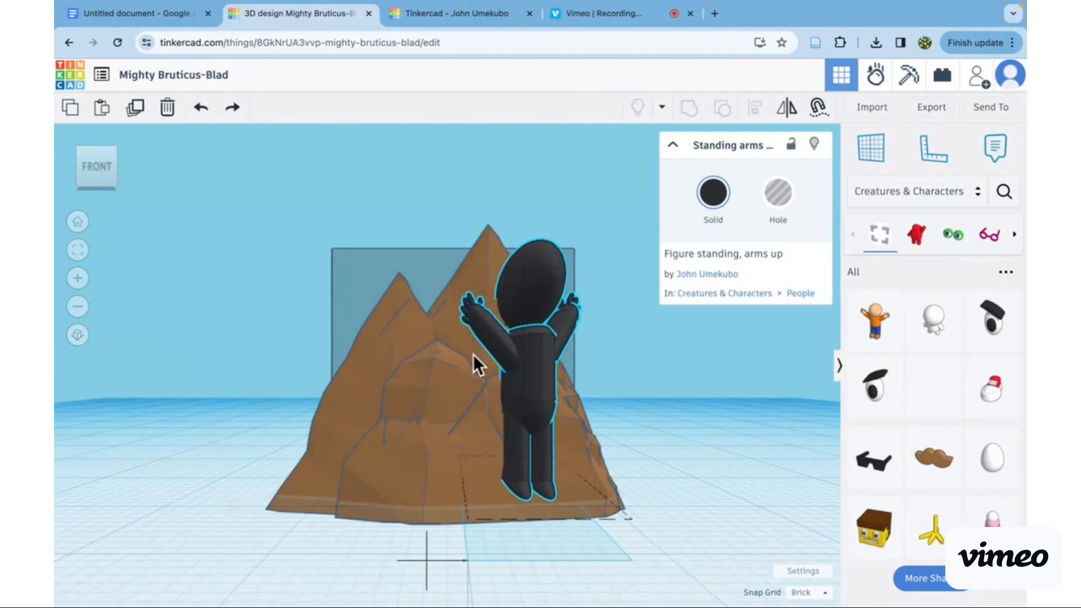
left_click(528, 352)
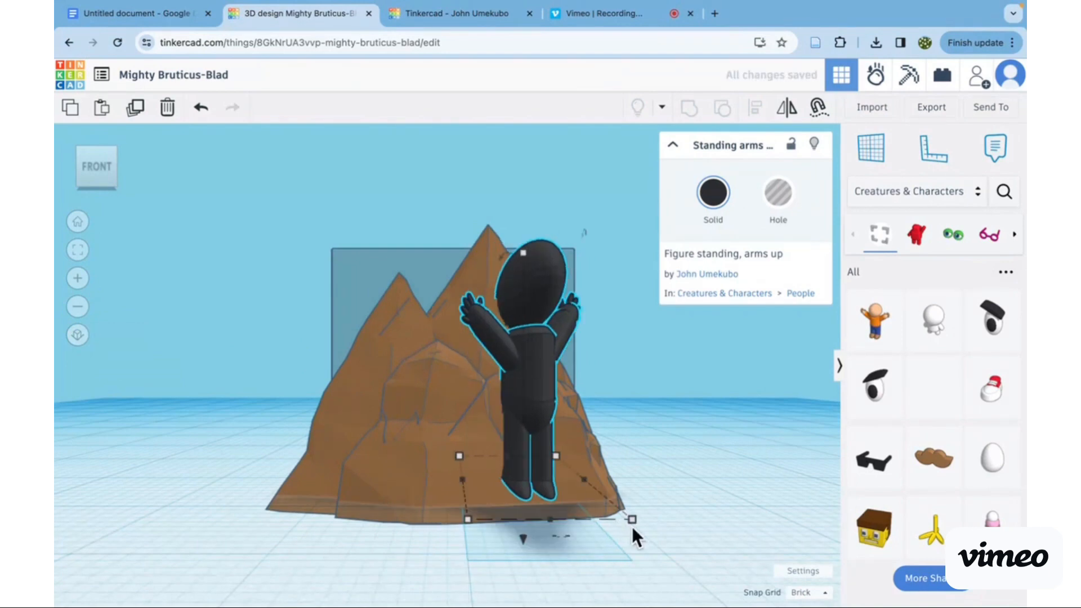
left_click_drag(631, 519, 566, 475)
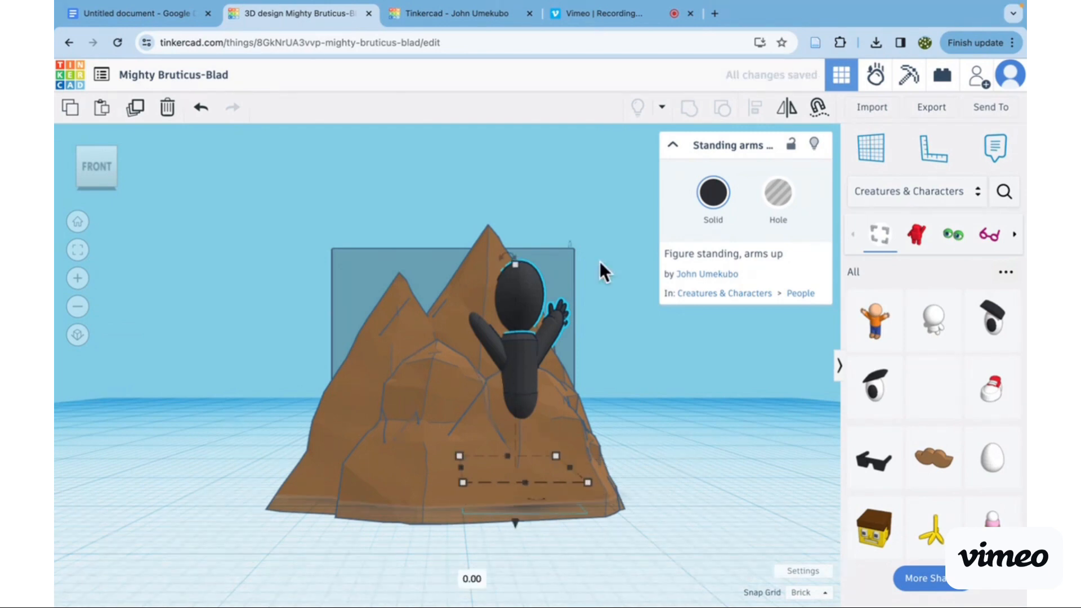
- Collapse the black figure's shape properties, and turn the Cruise tool on and off for the figure
left_click(672, 145)
scroll(600, 439, "down", 5)
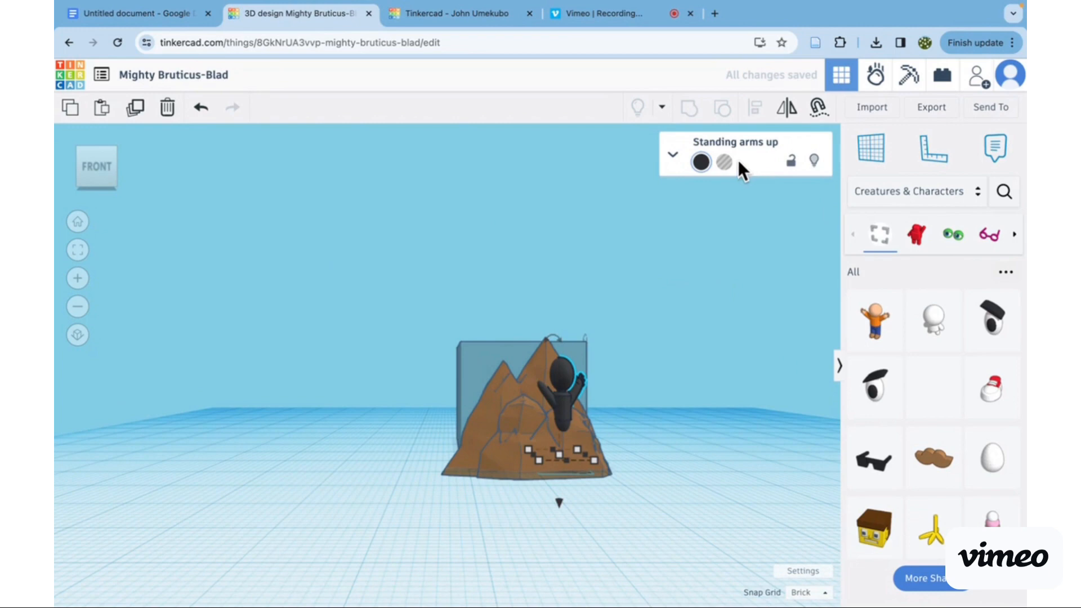
left_click(817, 108)
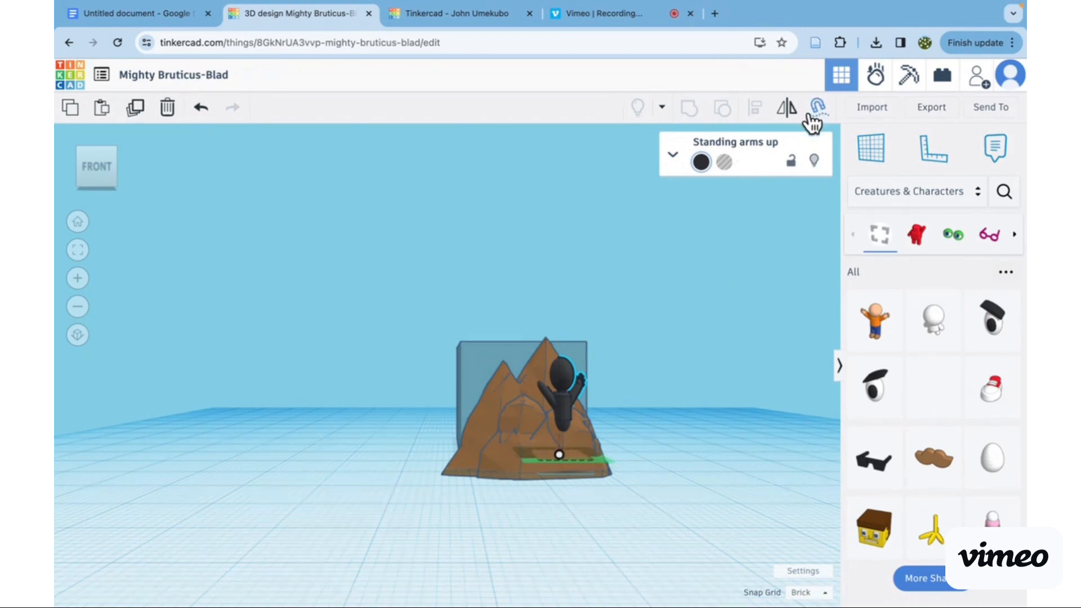
left_click(816, 110)
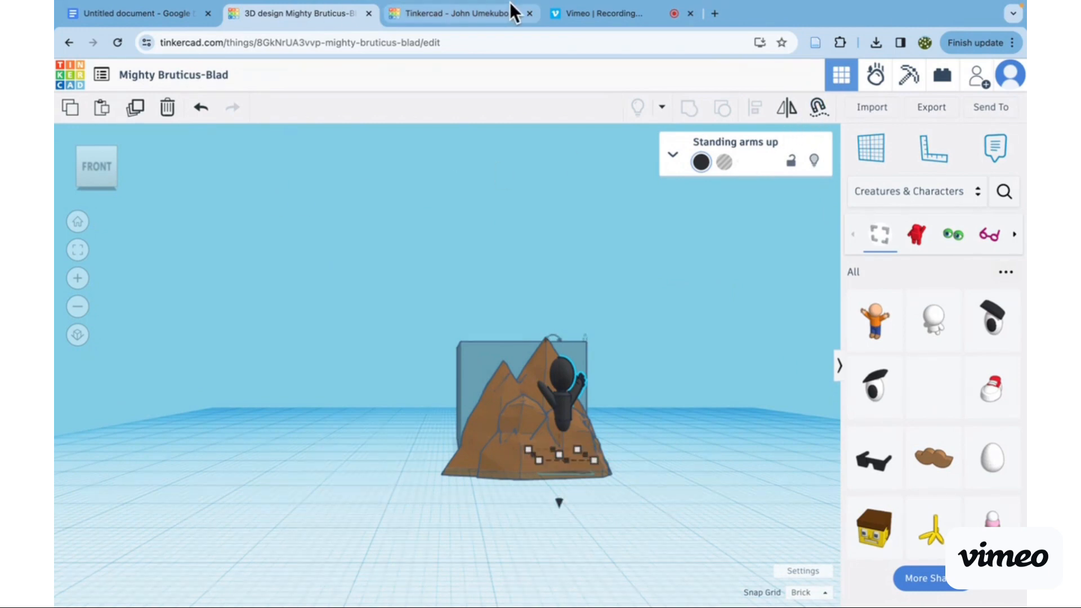